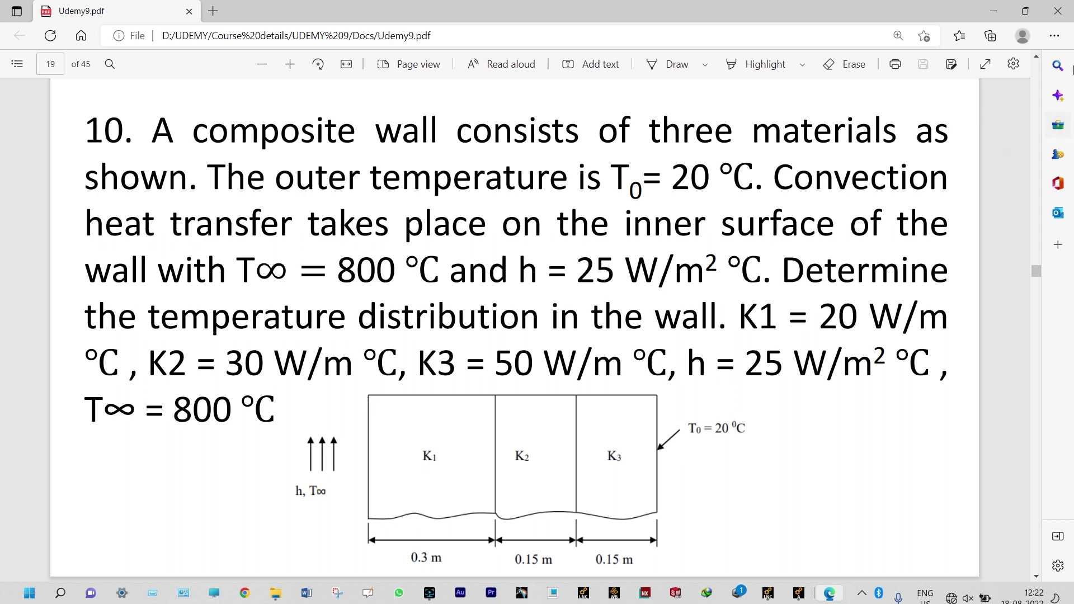
- Title the analysis FEA10 and replot the graphics to show it
{"action": "left_click", "coordinate": [1057, 10]}
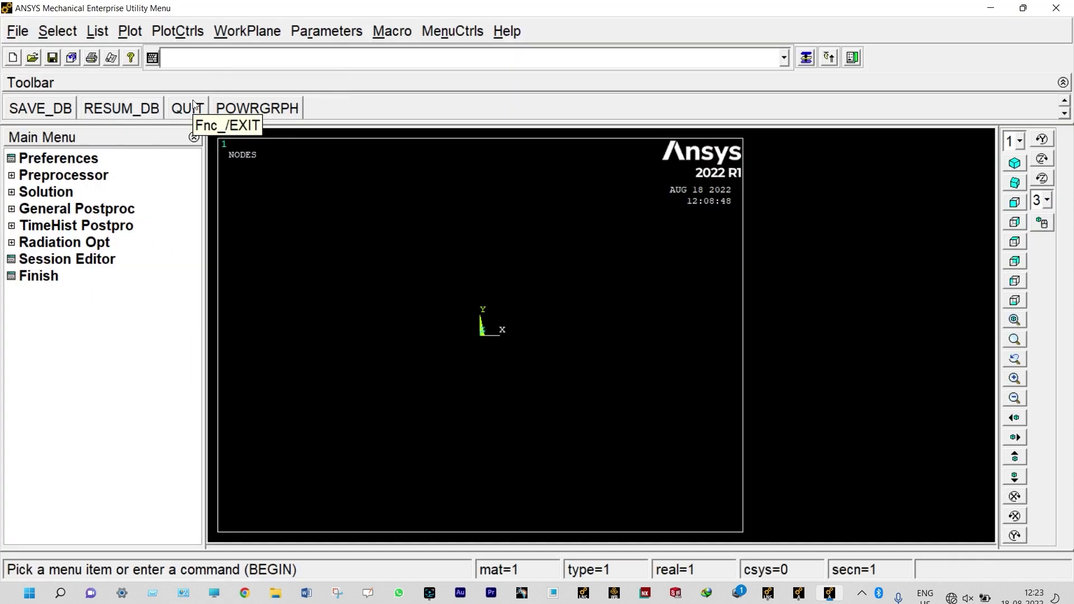
{"action": "left_click", "coordinate": [19, 32]}
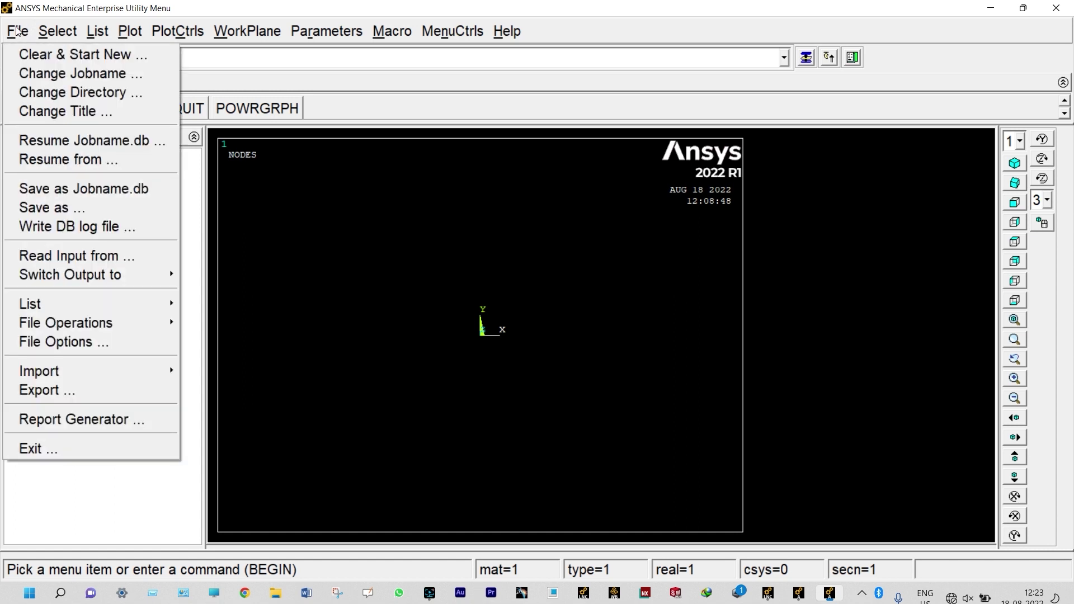
{"action": "left_click", "coordinate": [60, 111]}
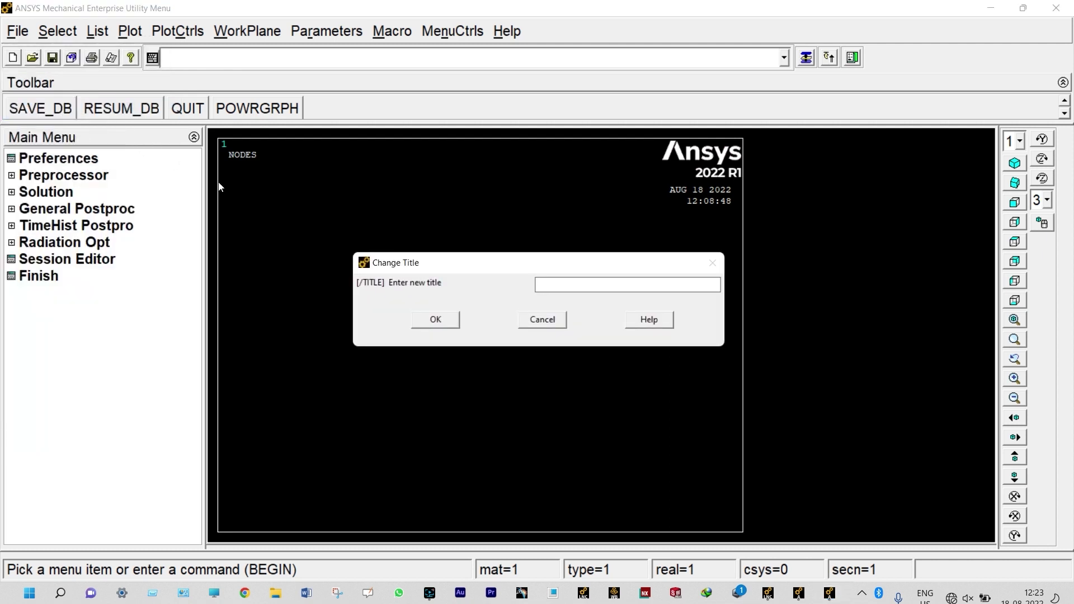
{"action": "left_click", "coordinate": [427, 320]}
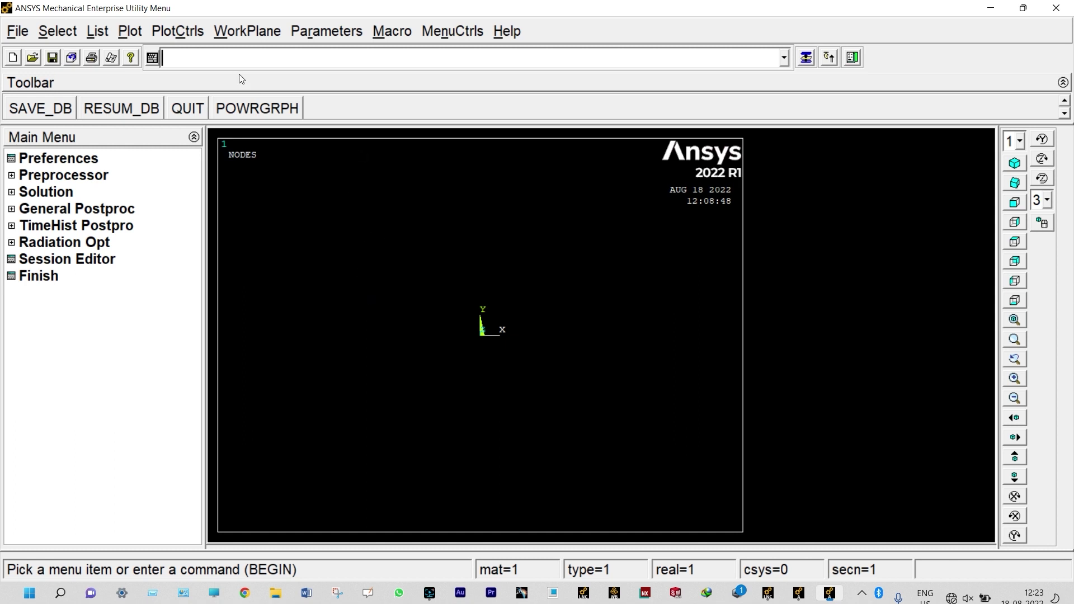
{"action": "left_click", "coordinate": [132, 31]}
{"action": "left_click", "coordinate": [139, 49]}
- Filter the GUI preferences to Thermal only and expand the Preprocessor
{"action": "left_click", "coordinate": [75, 160]}
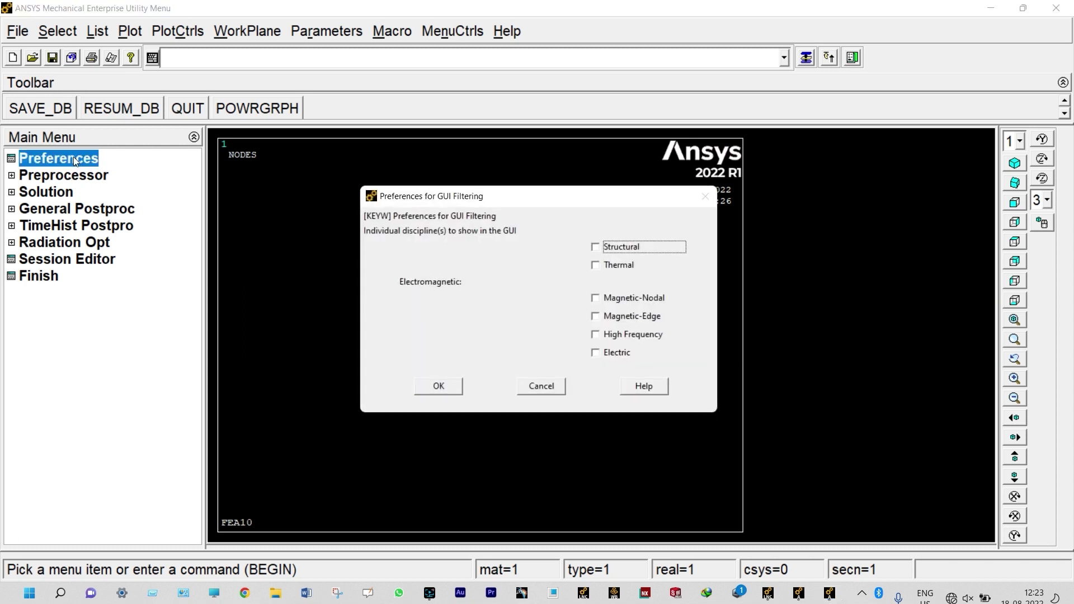
{"action": "left_click", "coordinate": [594, 268]}
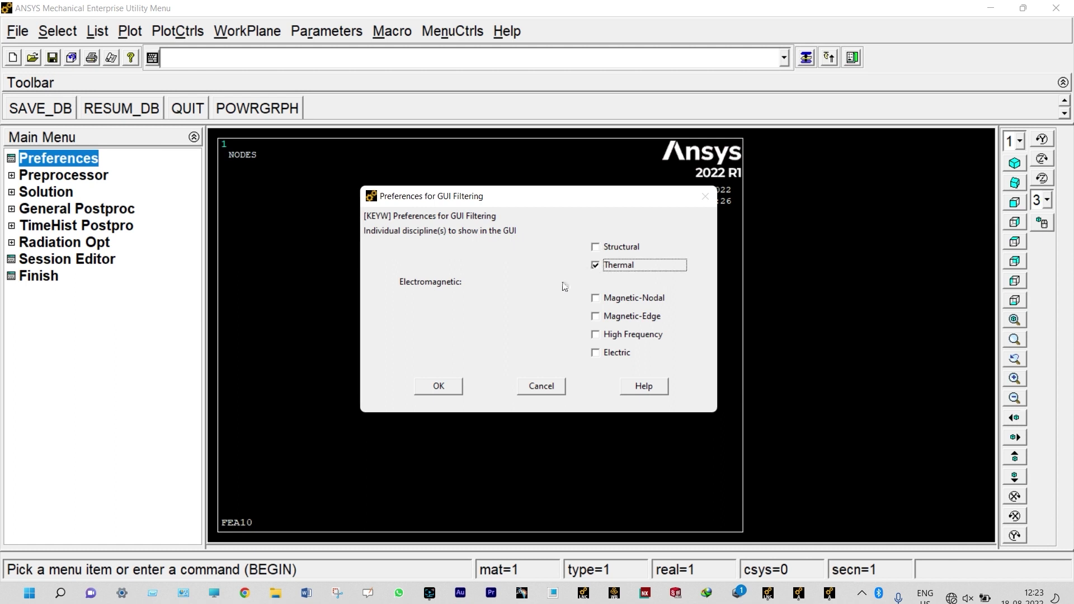
{"action": "left_click", "coordinate": [439, 385]}
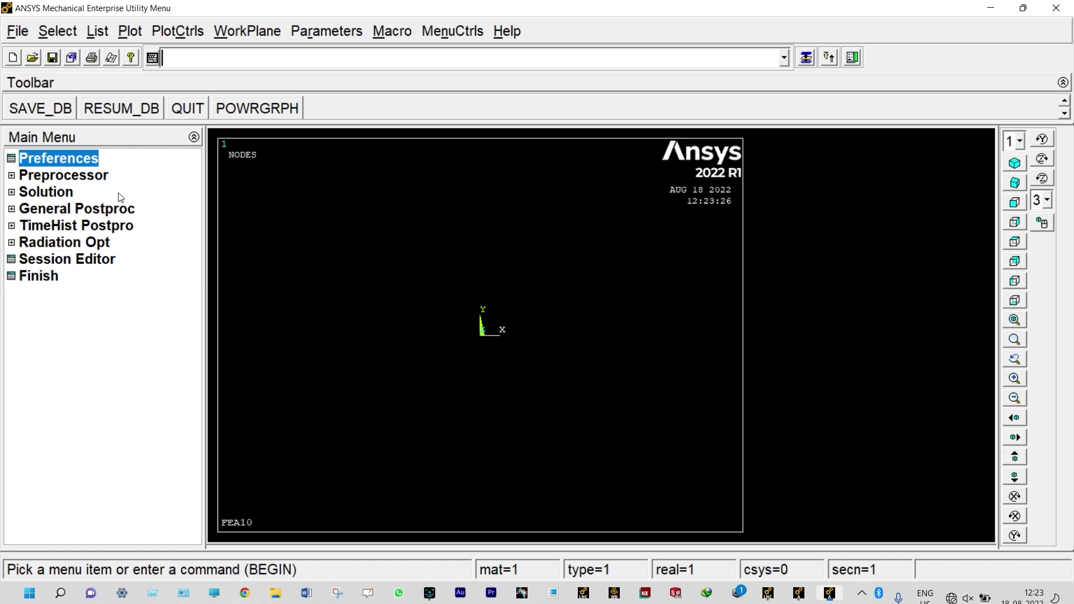
{"action": "left_click", "coordinate": [98, 178]}
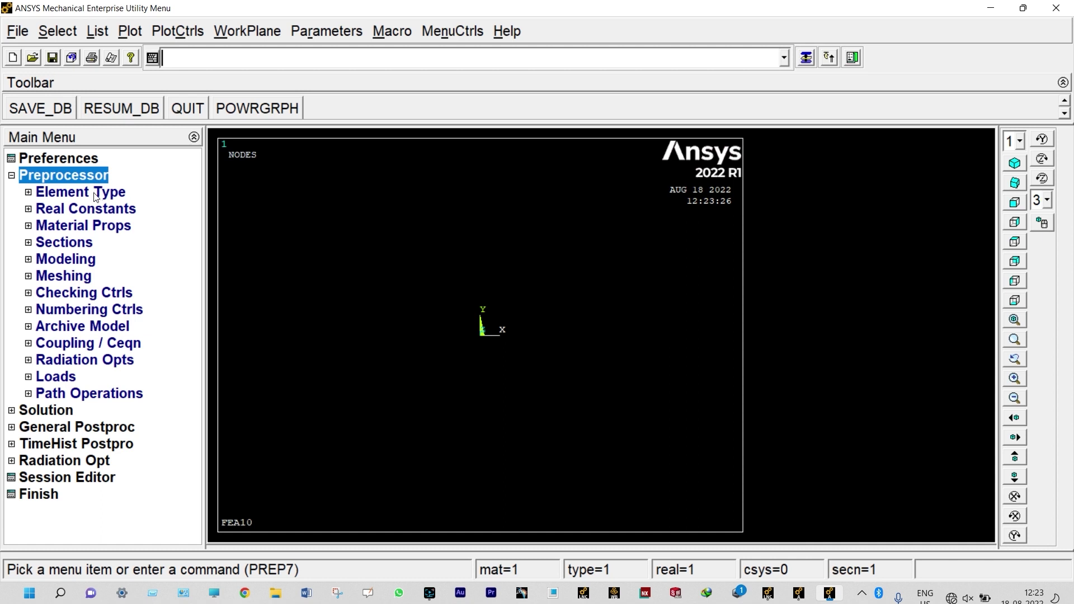
- Add Link convection 34 as element type 1 and 3D conduction 33 as type 2
{"action": "left_click", "coordinate": [94, 192]}
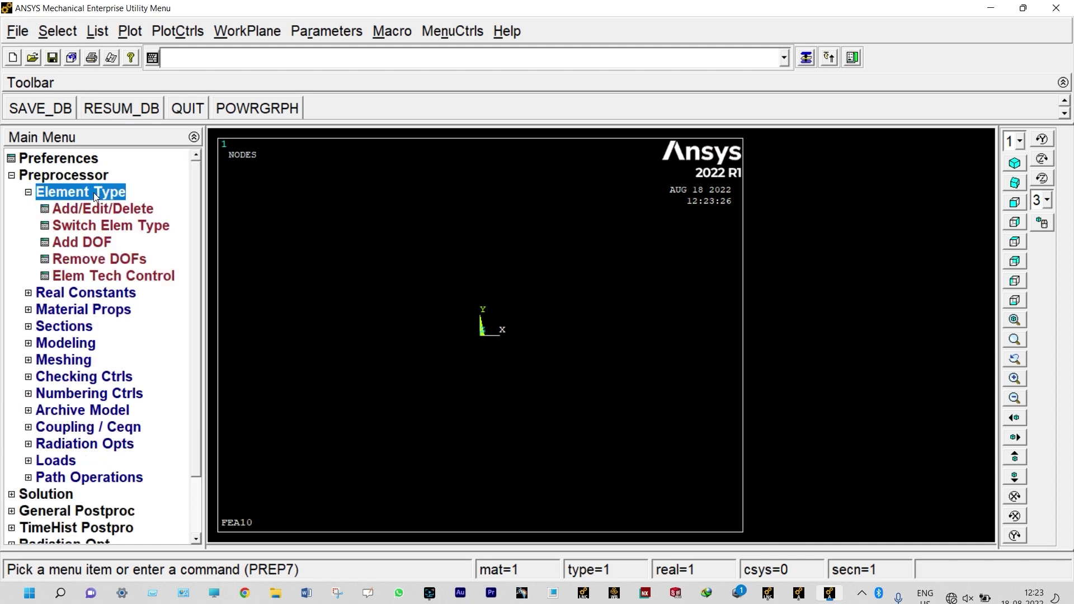
{"action": "left_click", "coordinate": [104, 211]}
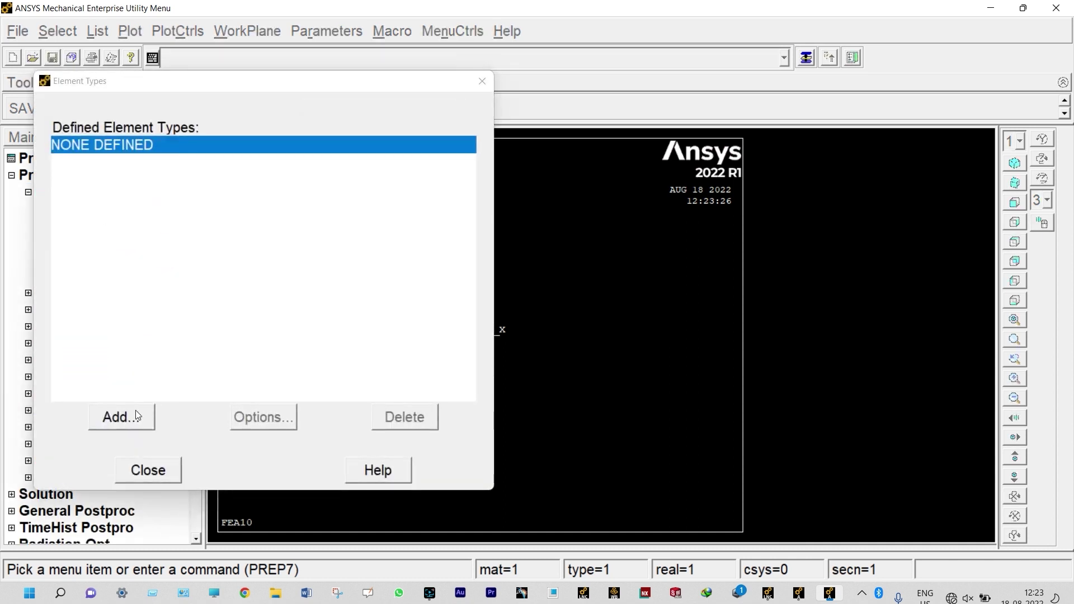
{"action": "left_click", "coordinate": [136, 415]}
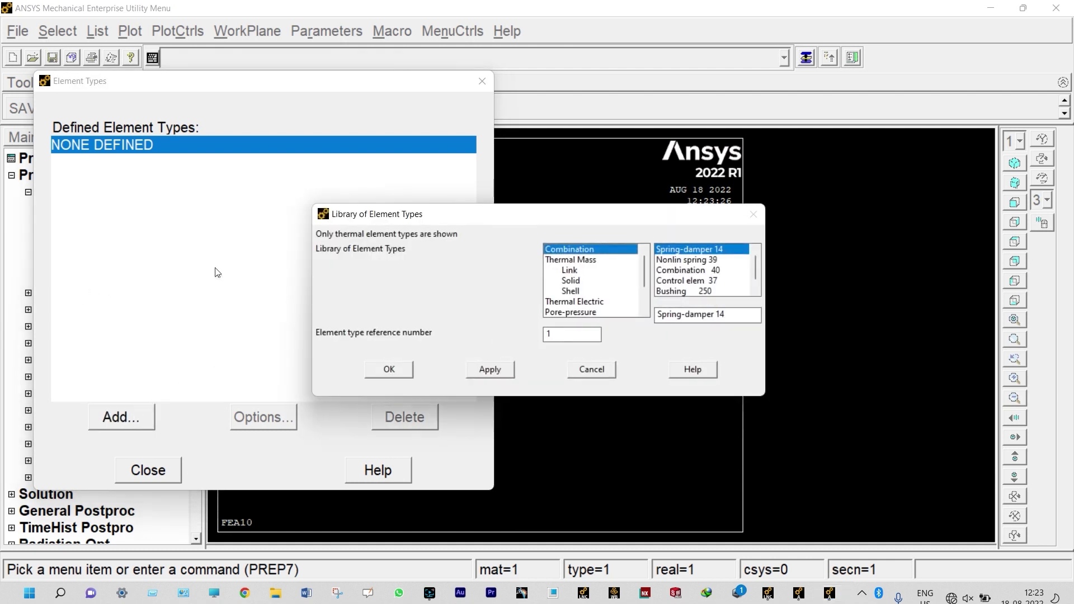
{"action": "left_click", "coordinate": [571, 271]}
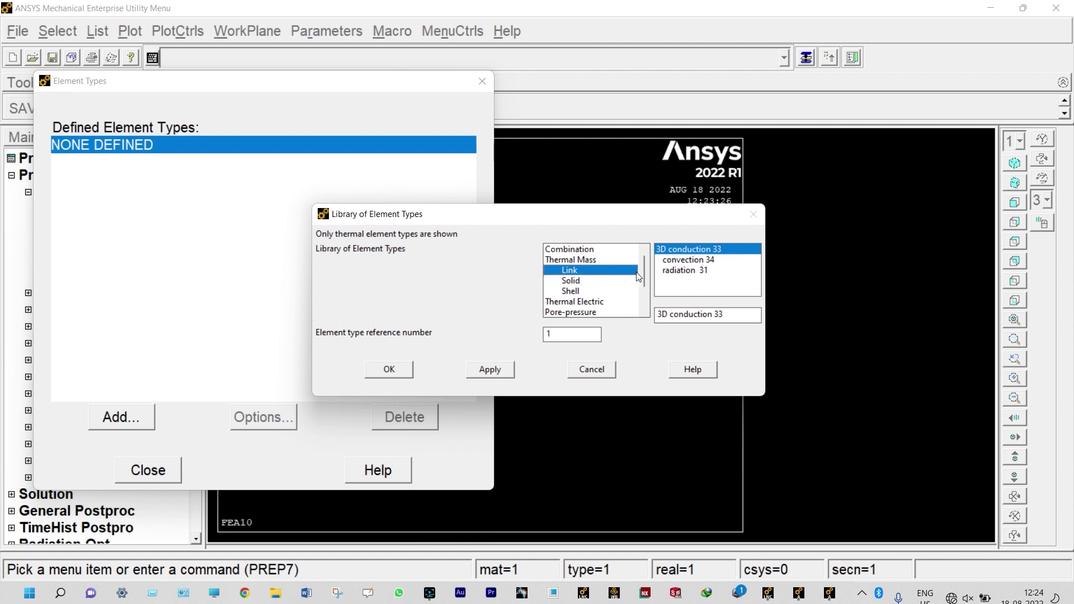
{"action": "left_click", "coordinate": [685, 261]}
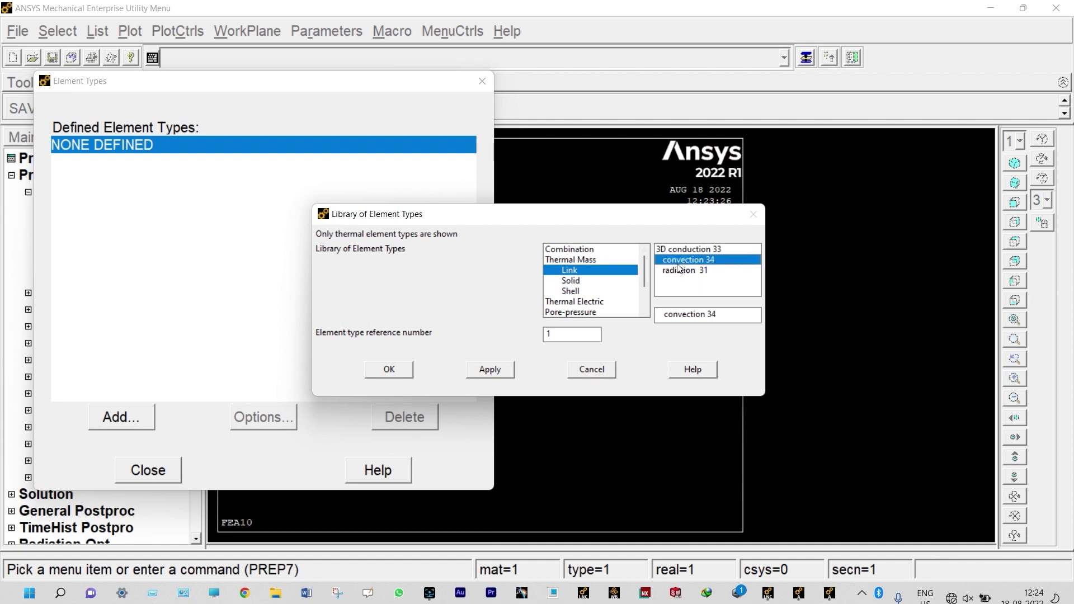
{"action": "left_click", "coordinate": [491, 370]}
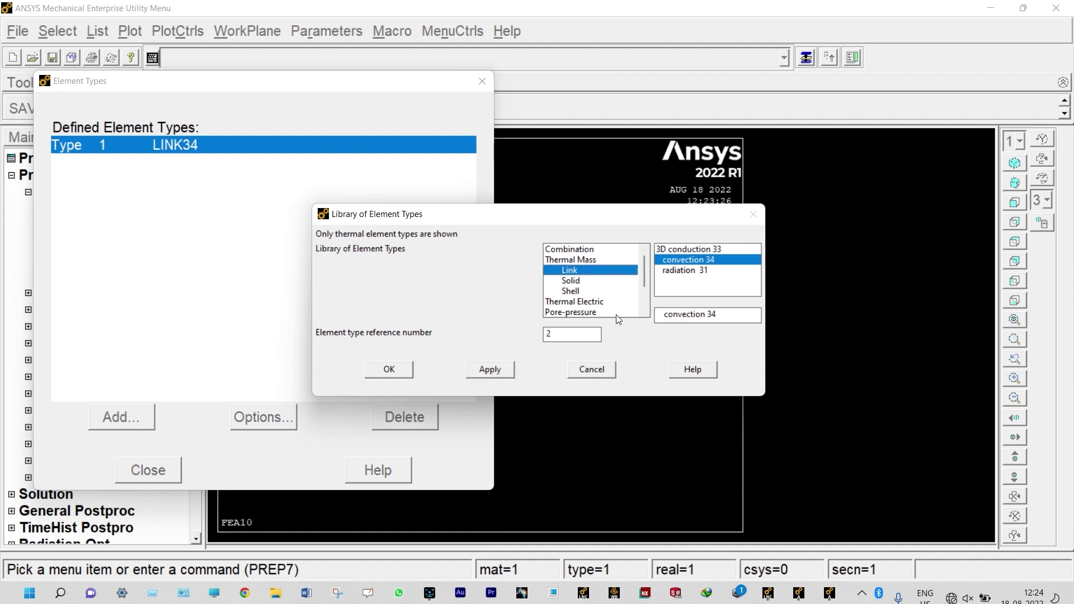
{"action": "left_click", "coordinate": [680, 249]}
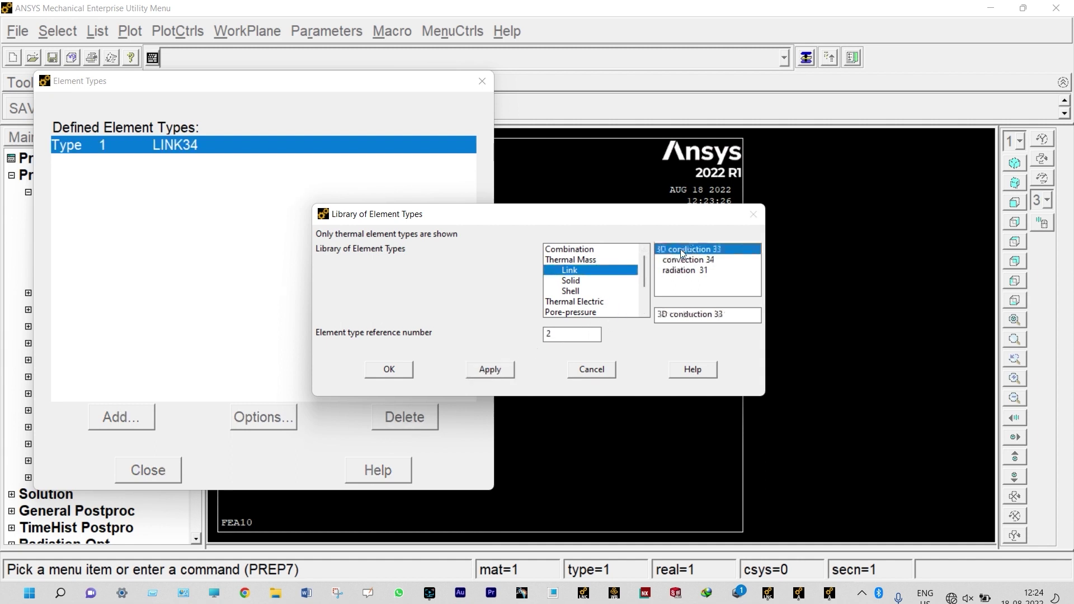
{"action": "left_click", "coordinate": [405, 371]}
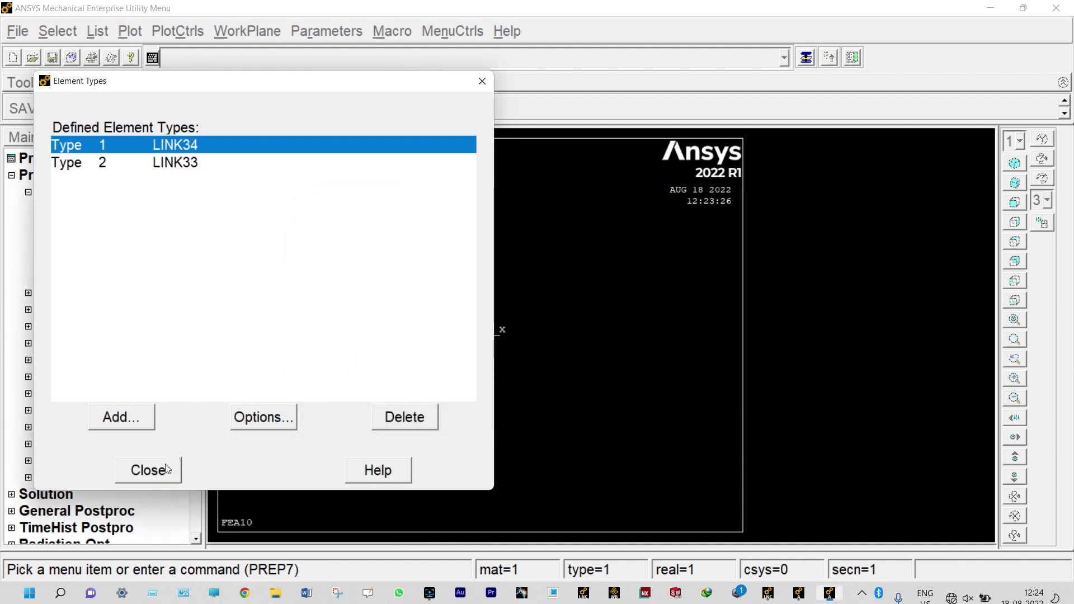
{"action": "left_click", "coordinate": [148, 470]}
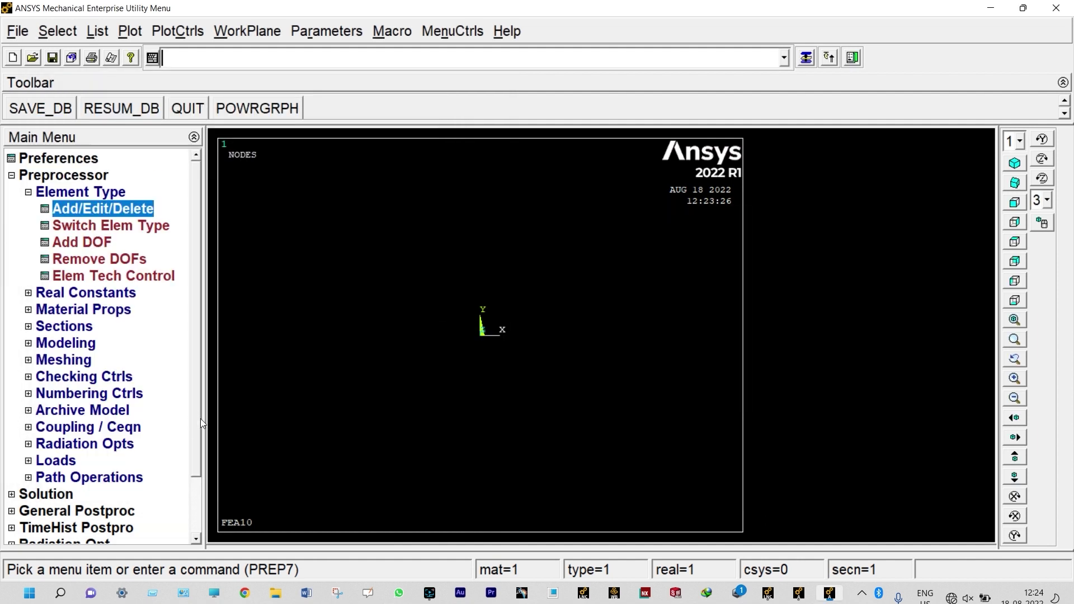
- Create real constant set 1 for LINK34 with convection surface area 1
{"action": "left_click", "coordinate": [113, 296]}
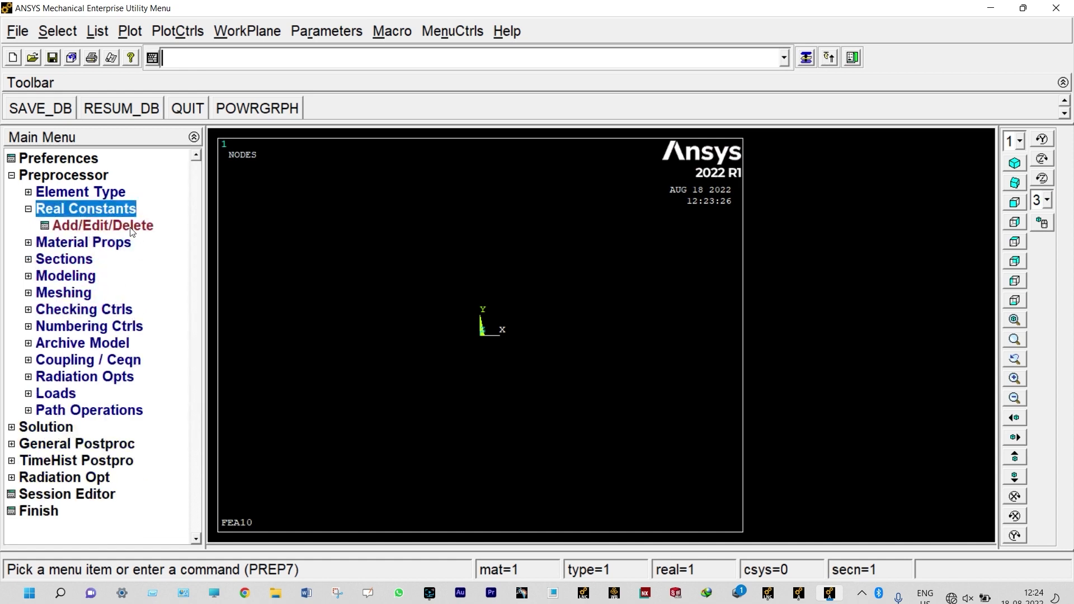
{"action": "left_click", "coordinate": [131, 226]}
{"action": "left_click", "coordinate": [99, 312]}
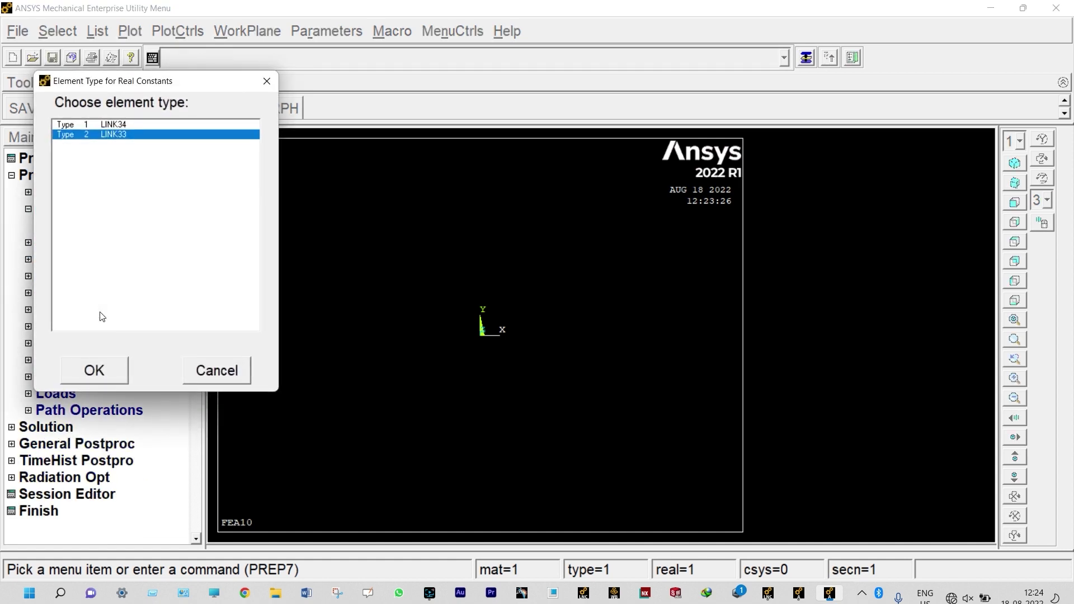
{"action": "left_click", "coordinate": [163, 124]}
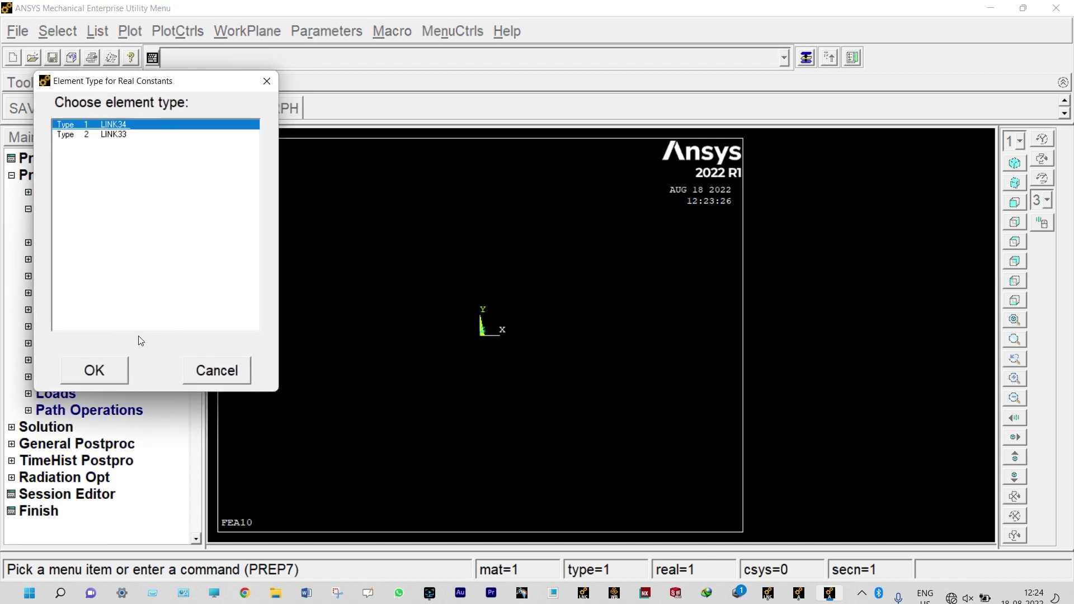
{"action": "left_click", "coordinate": [115, 369]}
{"action": "type", "text": "1"}
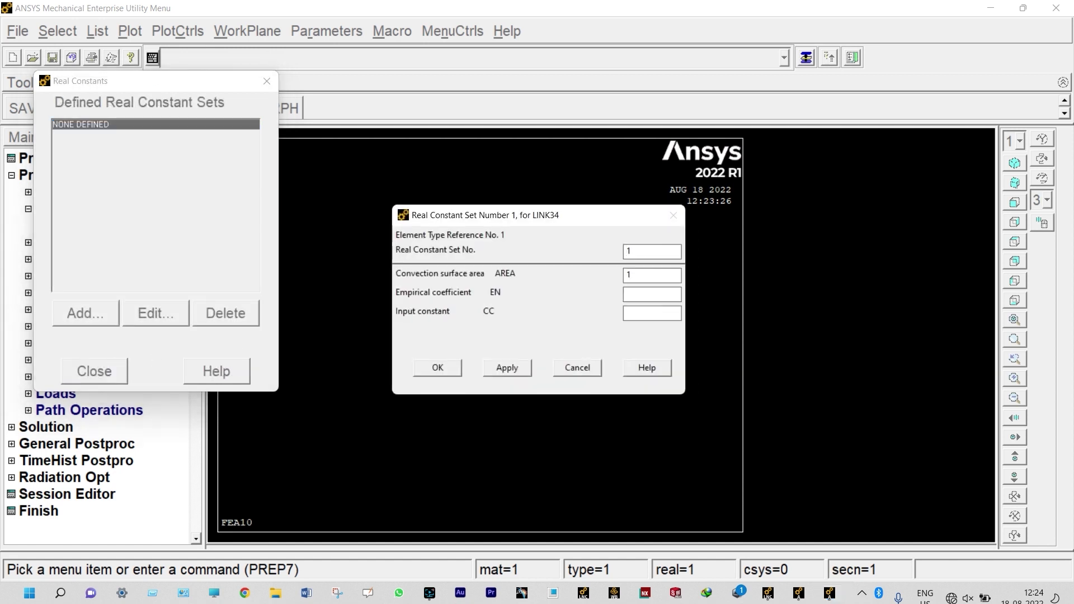
{"action": "key", "text": "Return"}
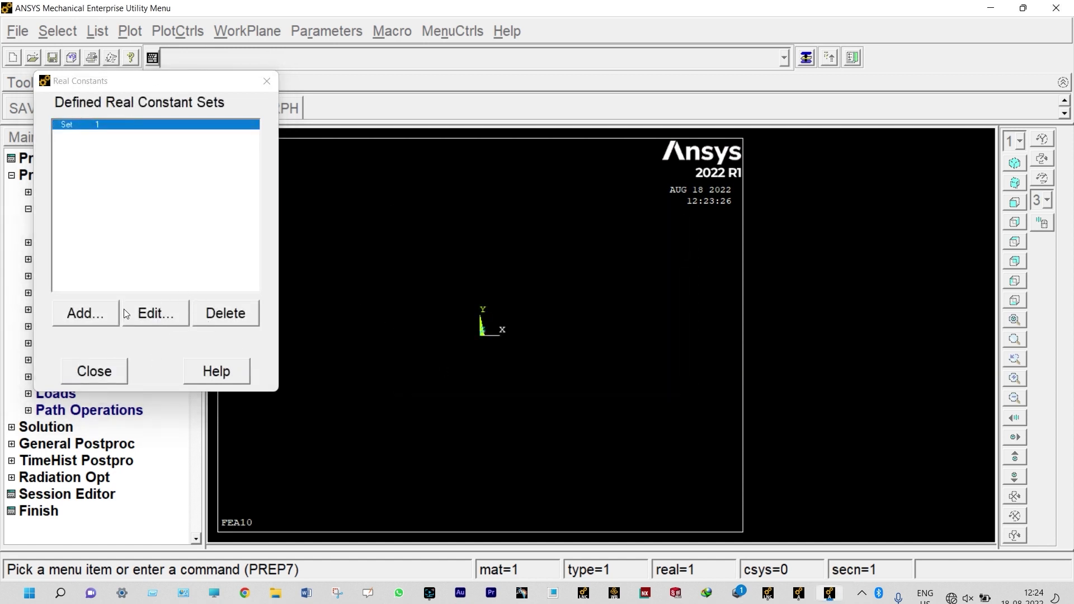
- Add real constant set 2 for LINK33 with cross-sectional area 1
{"action": "left_click", "coordinate": [91, 316]}
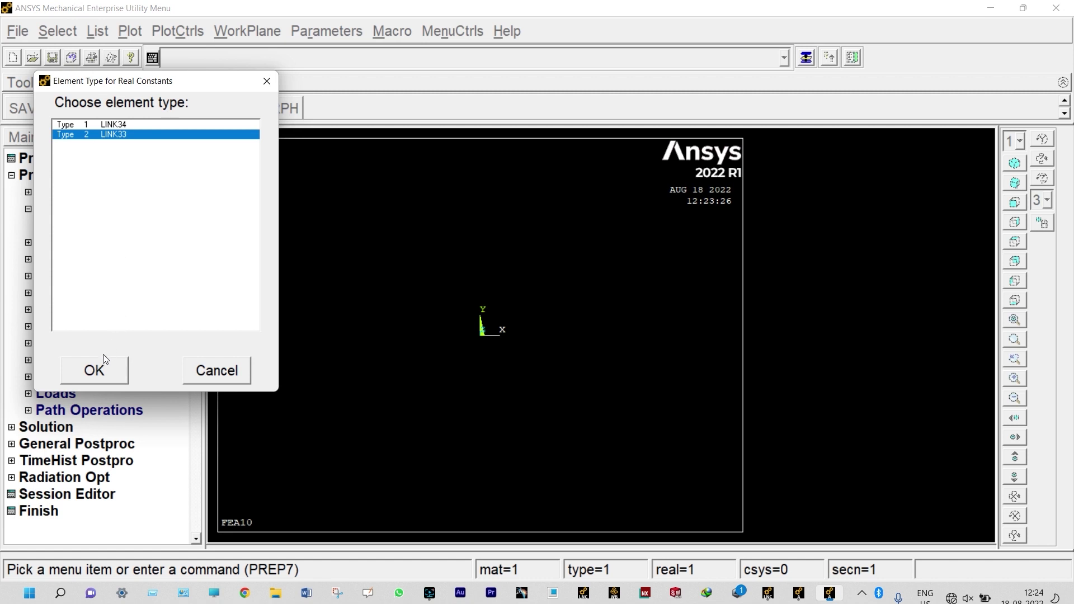
{"action": "left_click", "coordinate": [95, 374]}
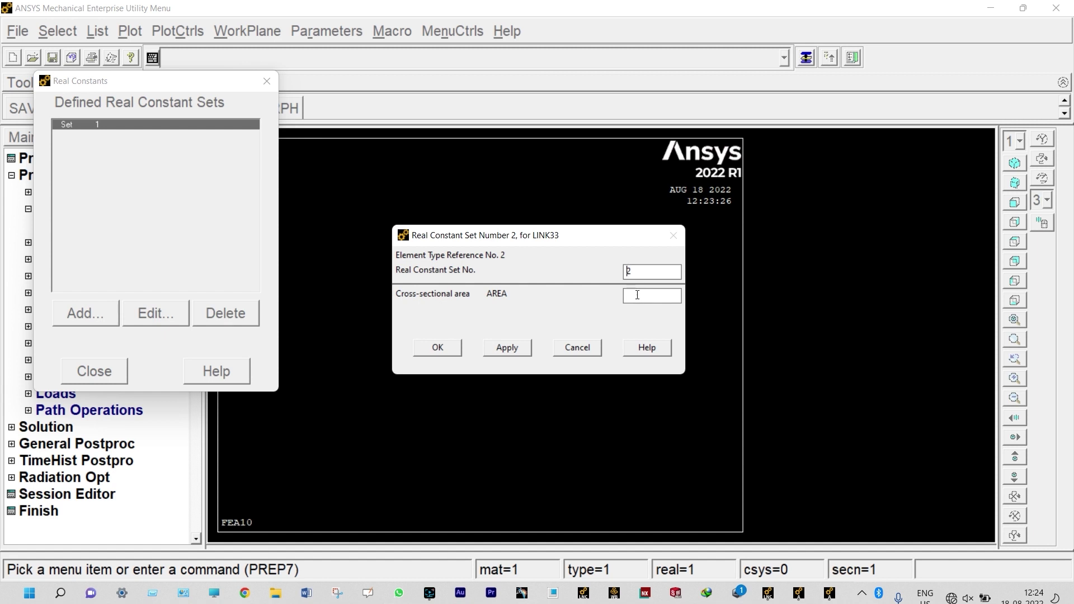
{"action": "type", "text": "1"}
{"action": "left_click", "coordinate": [440, 349]}
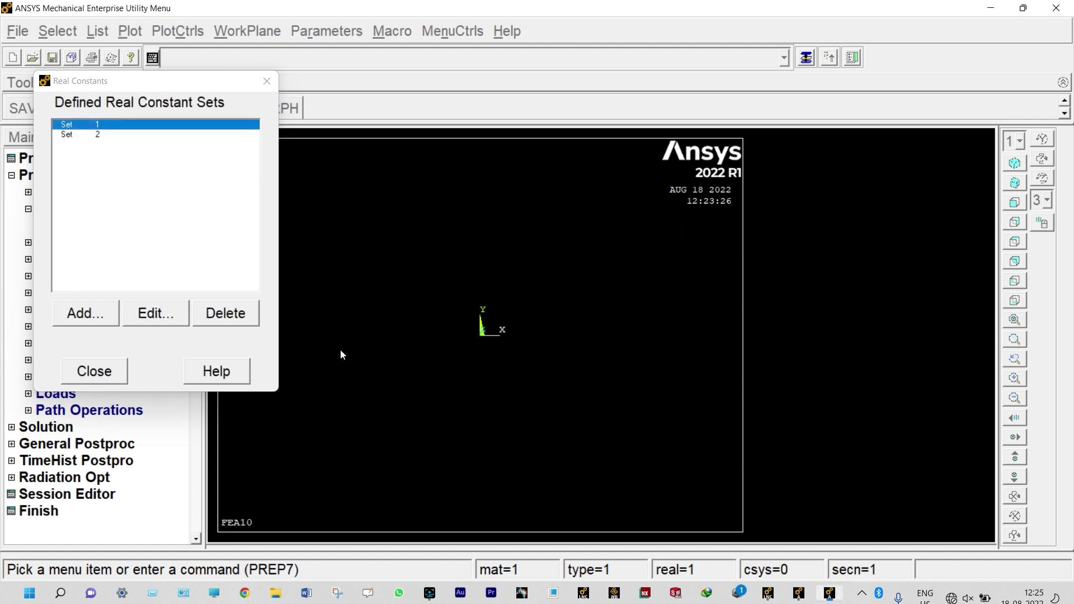
{"action": "left_click", "coordinate": [113, 372]}
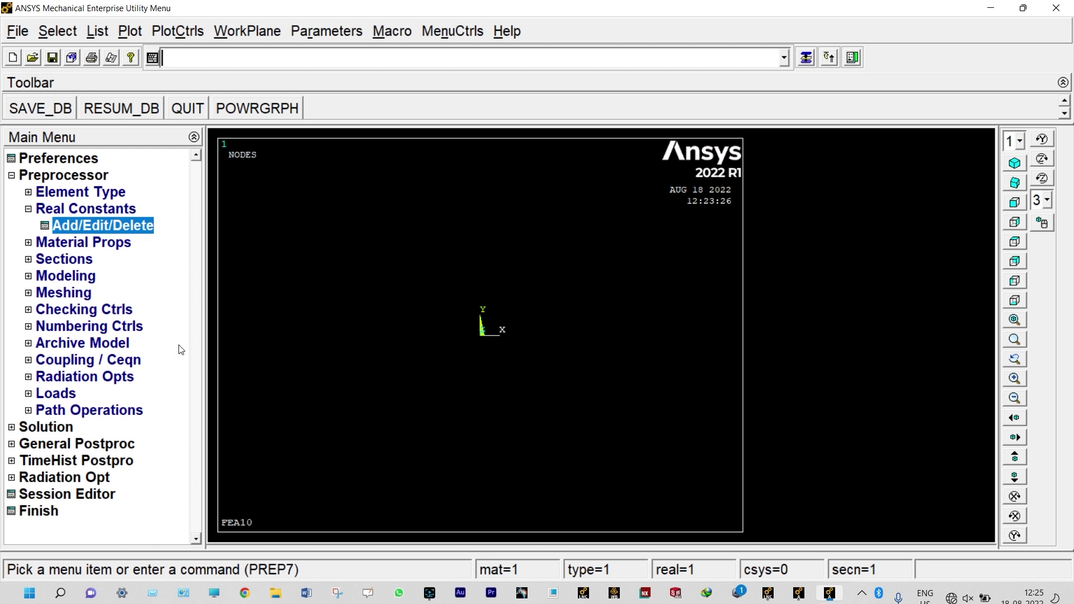
- Give material 1 a convection film coefficient of 25
{"action": "left_click", "coordinate": [116, 244]}
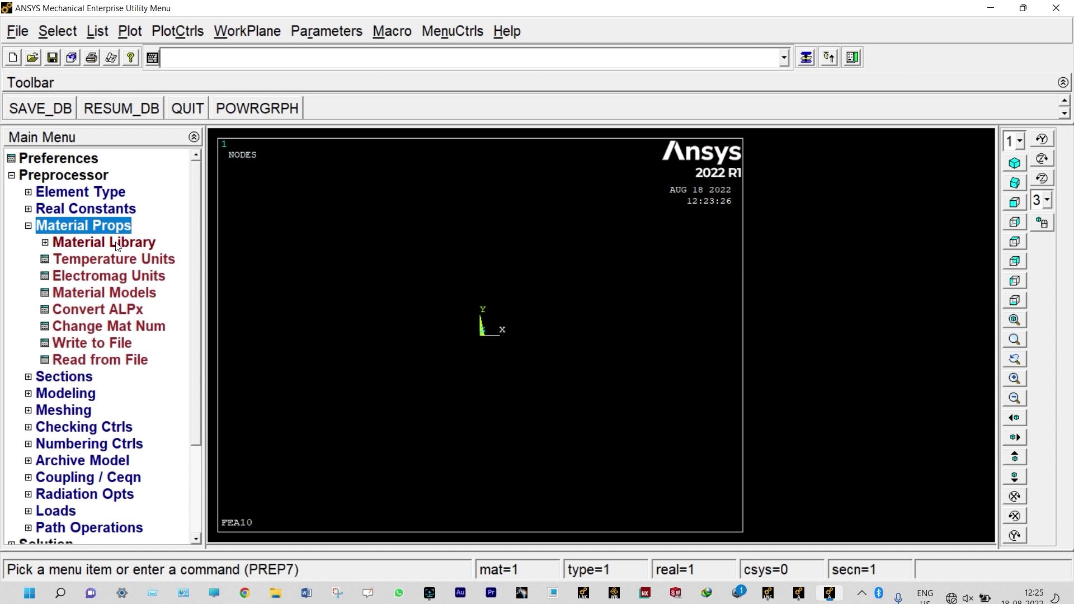
{"action": "left_click", "coordinate": [124, 294]}
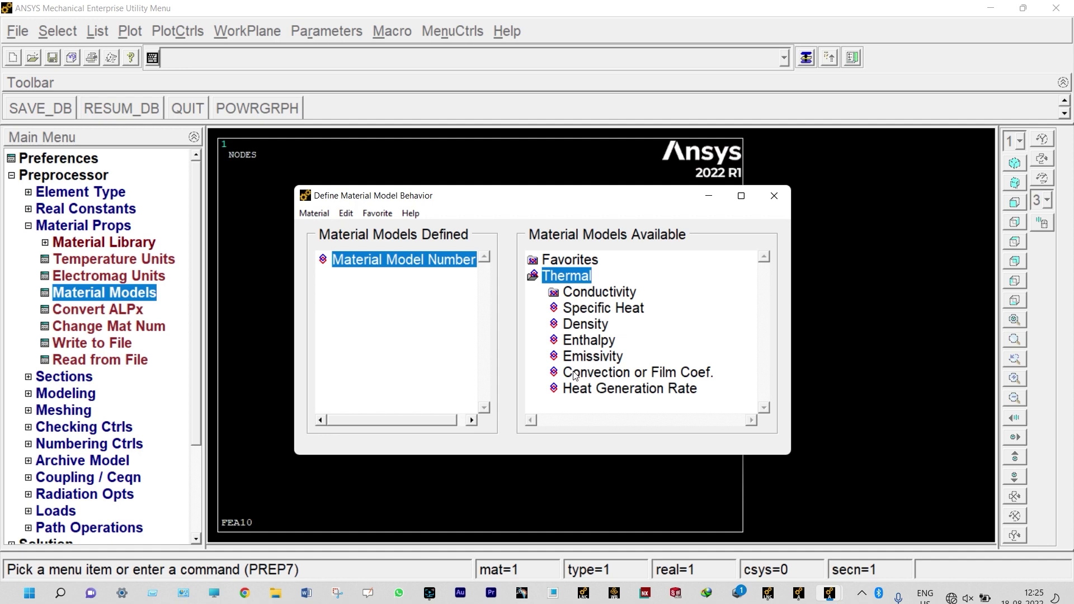
{"action": "double_click", "coordinate": [576, 374]}
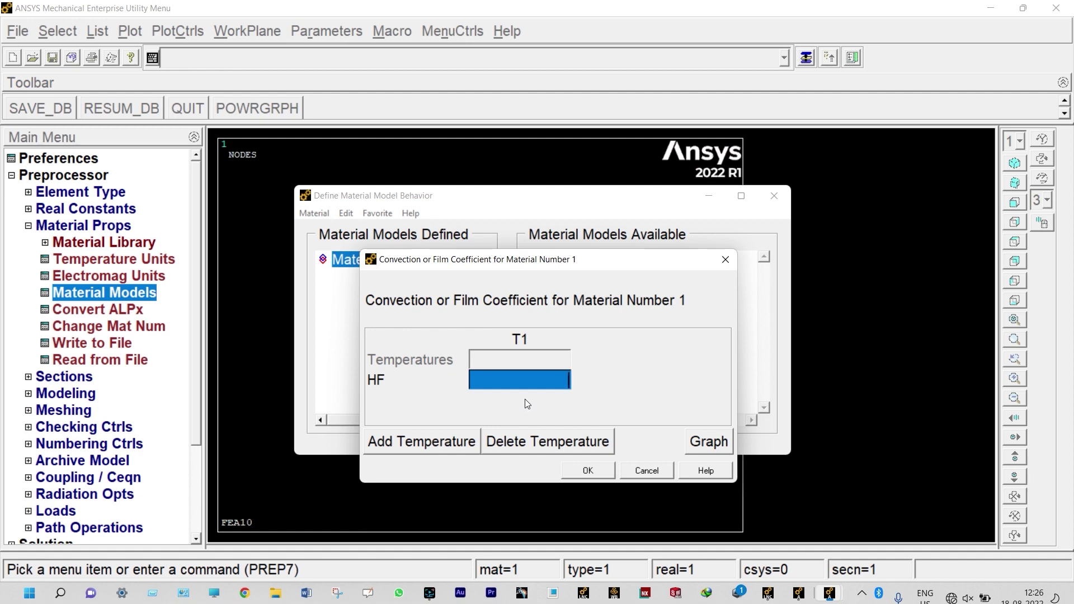
{"action": "type", "text": "25"}
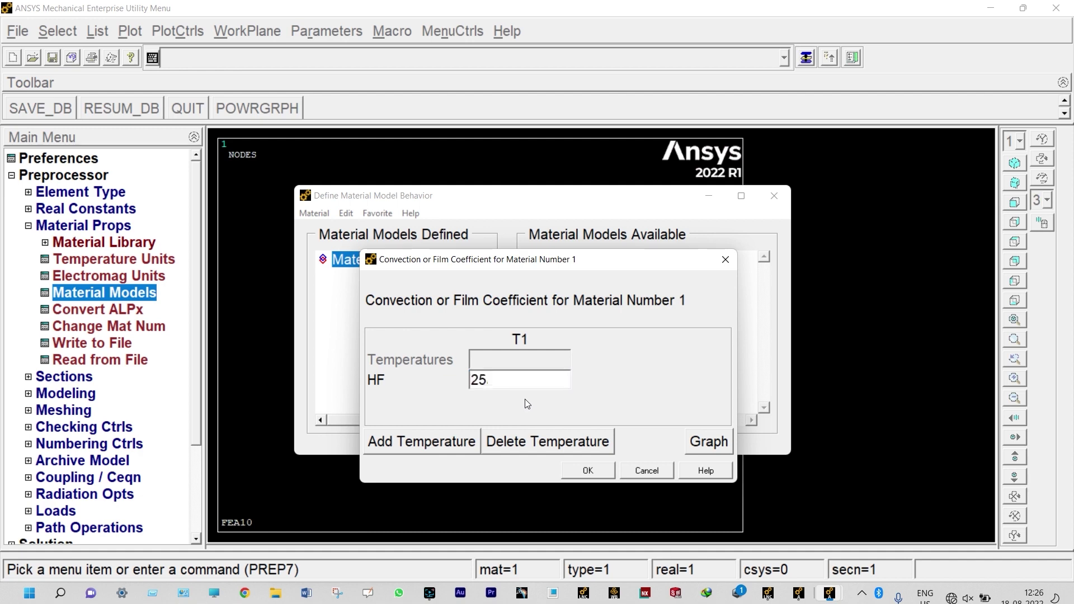
{"action": "left_click", "coordinate": [587, 470]}
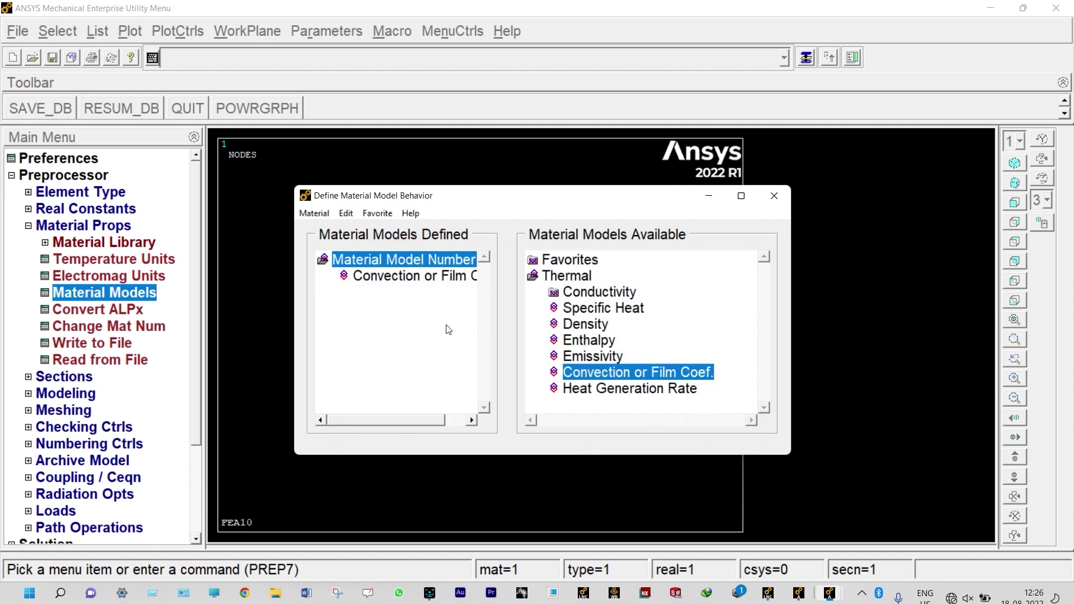
- Add material 2 with isotropic thermal conductivity KXX of 20
{"action": "left_click", "coordinate": [316, 214]}
{"action": "left_click", "coordinate": [330, 233]}
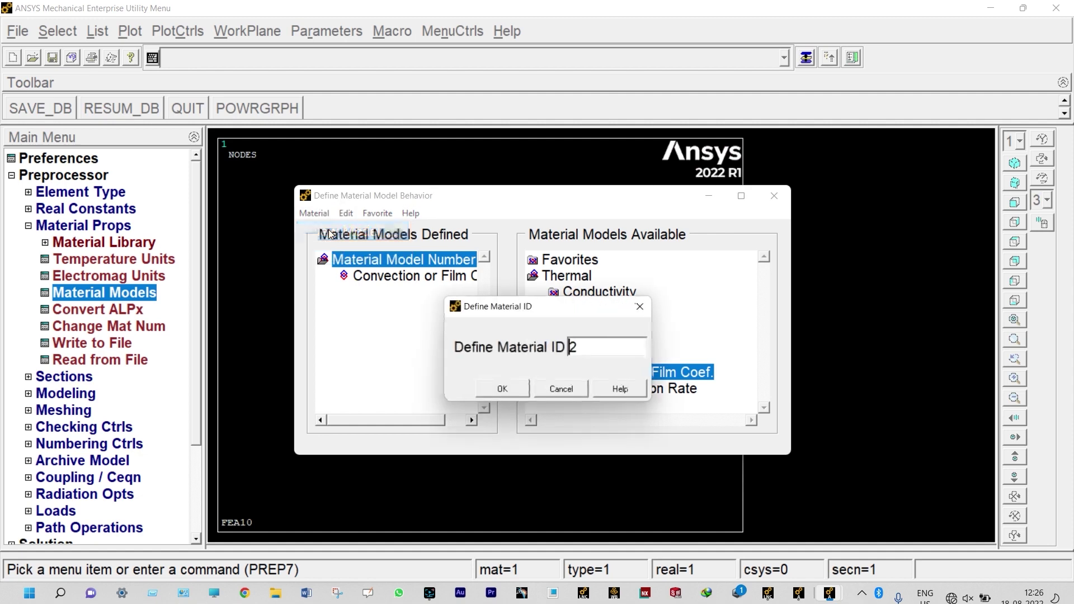
{"action": "left_click", "coordinate": [495, 391]}
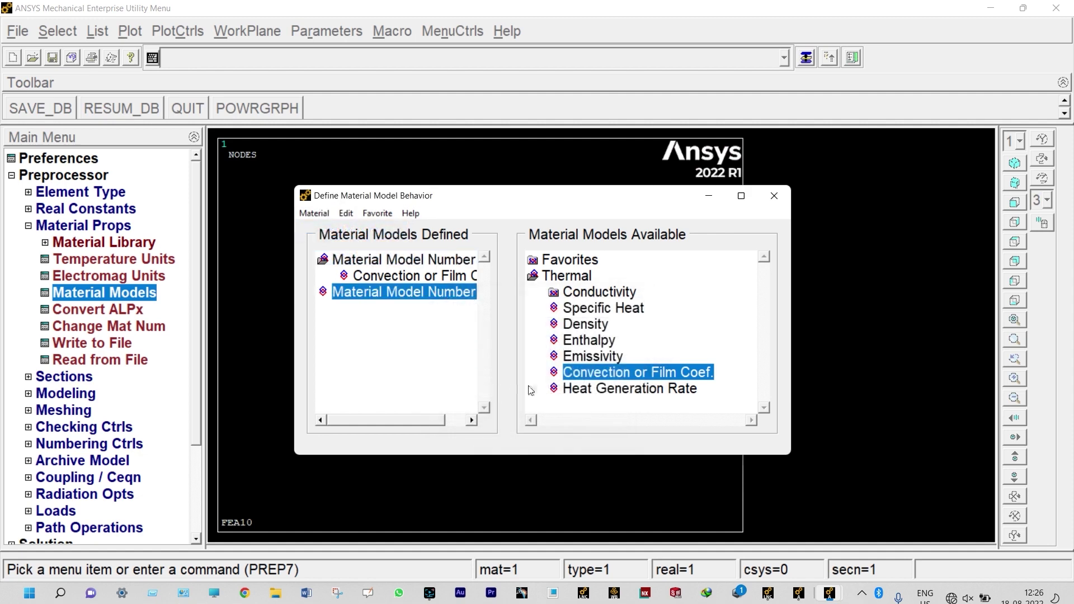
{"action": "double_click", "coordinate": [596, 295]}
{"action": "double_click", "coordinate": [602, 309]}
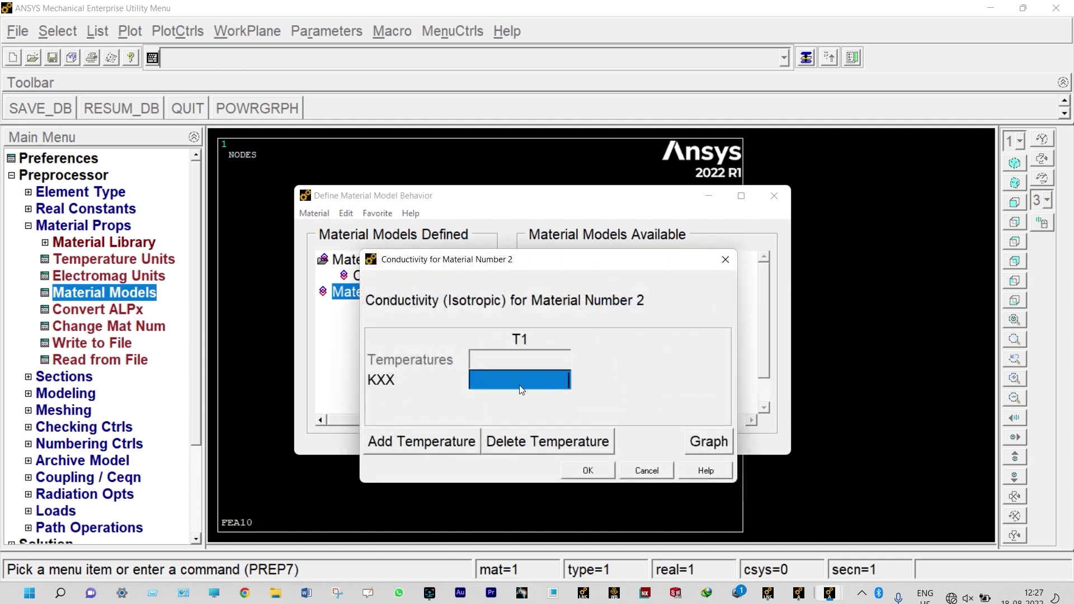
{"action": "type", "text": "20"}
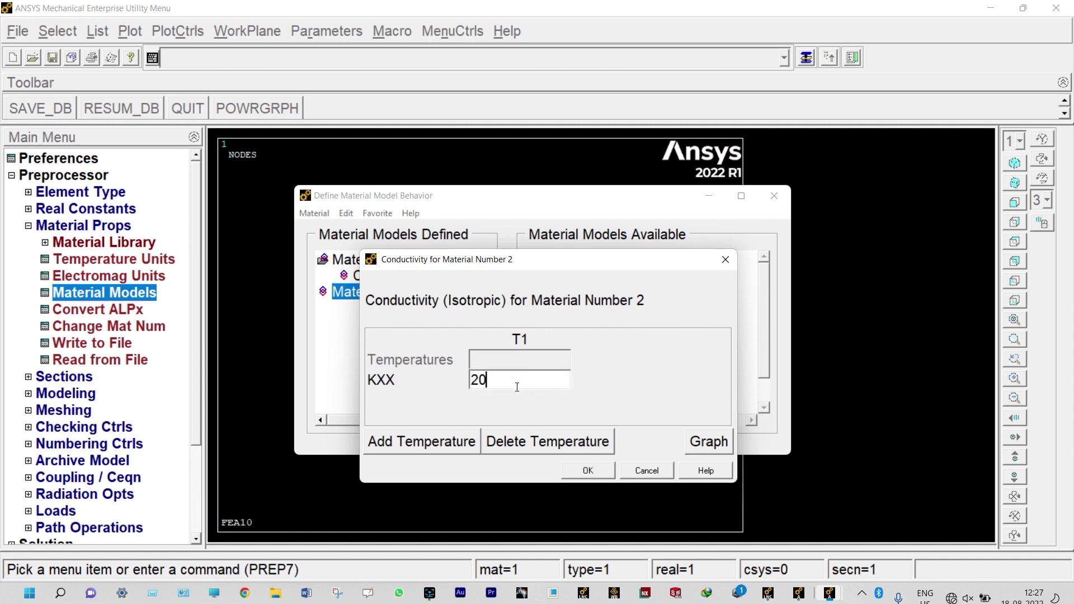
{"action": "left_click", "coordinate": [586, 471]}
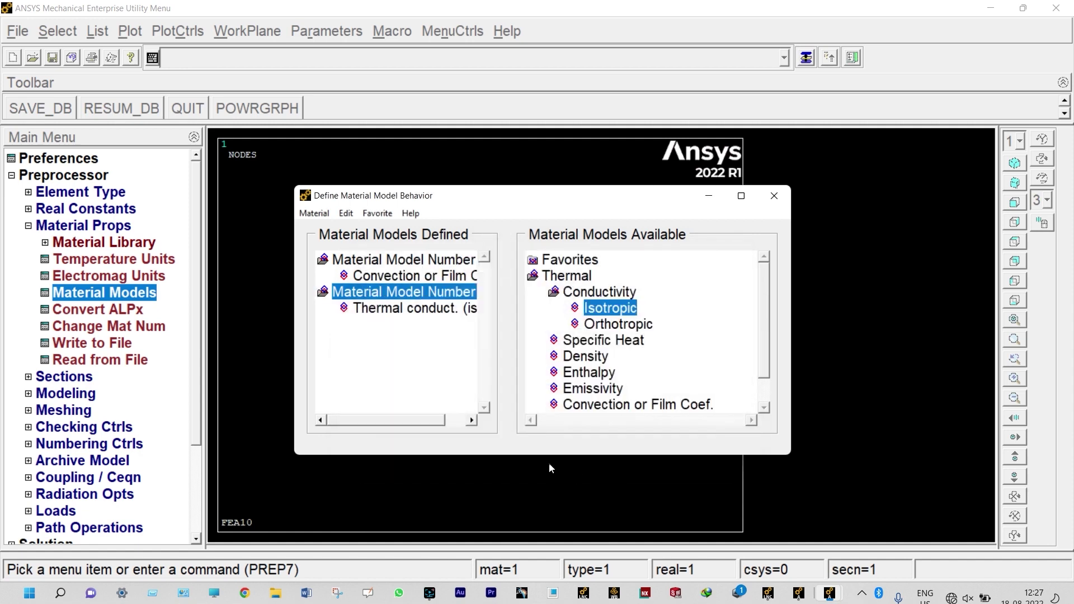
- Add material 3 with isotropic thermal conductivity KXX of 30
{"action": "left_click", "coordinate": [314, 213]}
{"action": "left_click", "coordinate": [325, 229]}
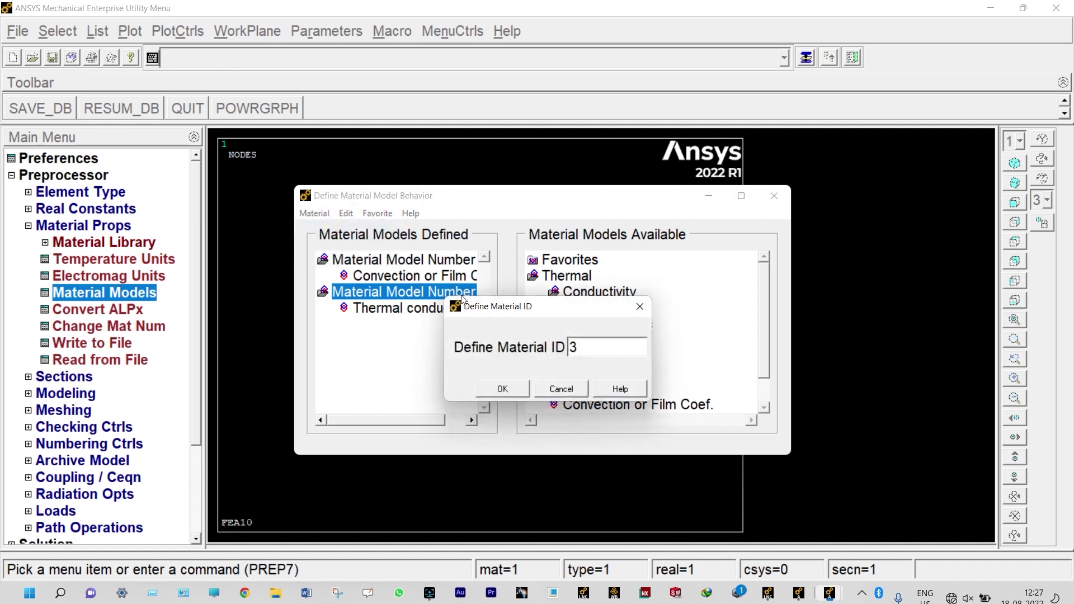
{"action": "left_click", "coordinate": [495, 386]}
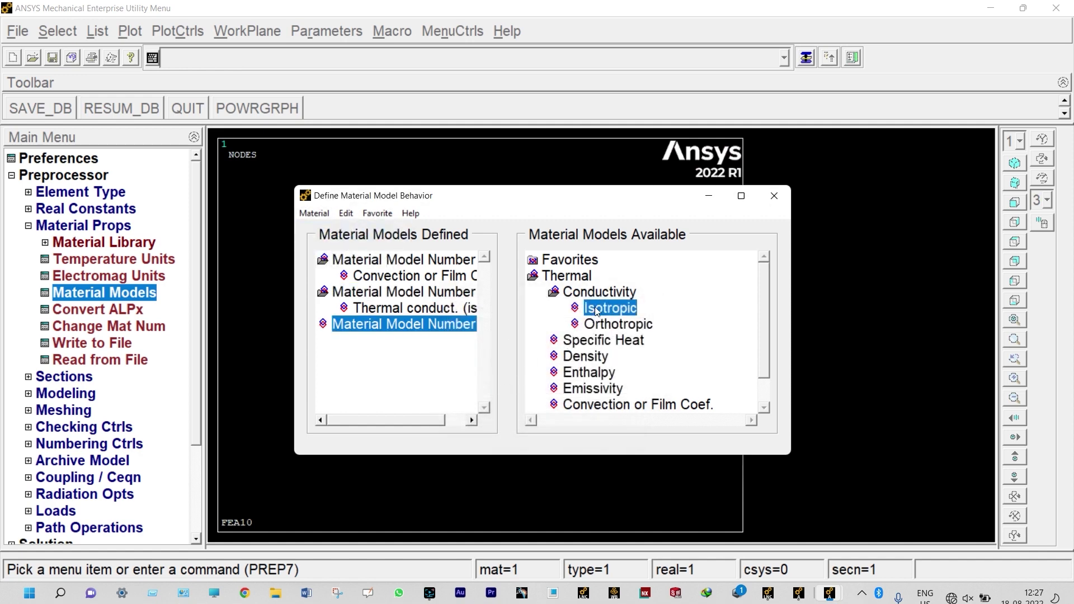
{"action": "double_click", "coordinate": [596, 312]}
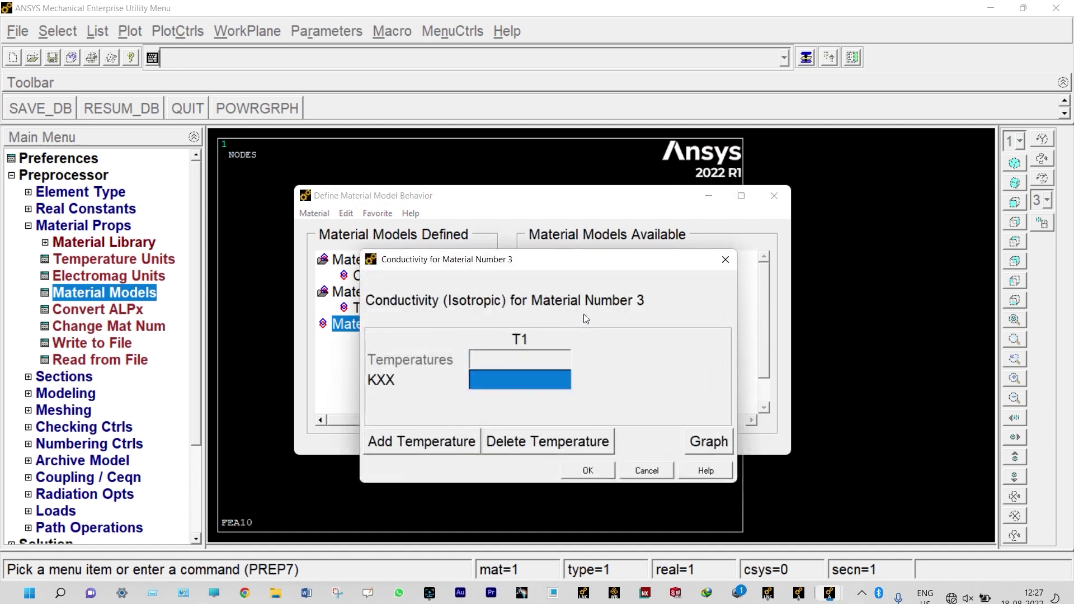
{"action": "type", "text": "30"}
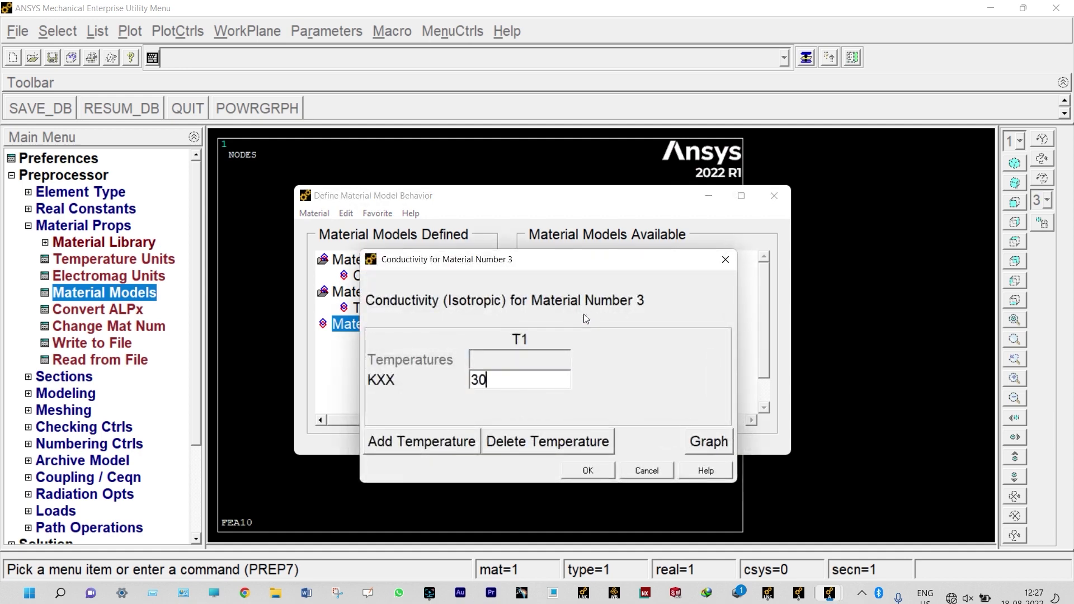
{"action": "left_click", "coordinate": [587, 470]}
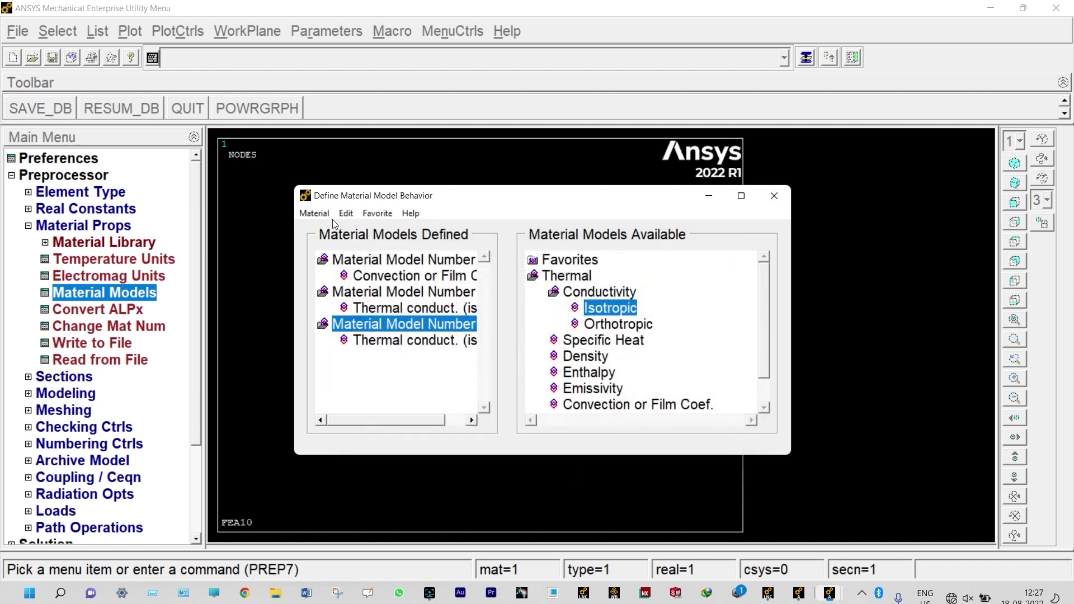
- Add material 4 with an isotropic conductivity entry and close Material Models
{"action": "left_click", "coordinate": [314, 213]}
{"action": "left_click", "coordinate": [343, 233]}
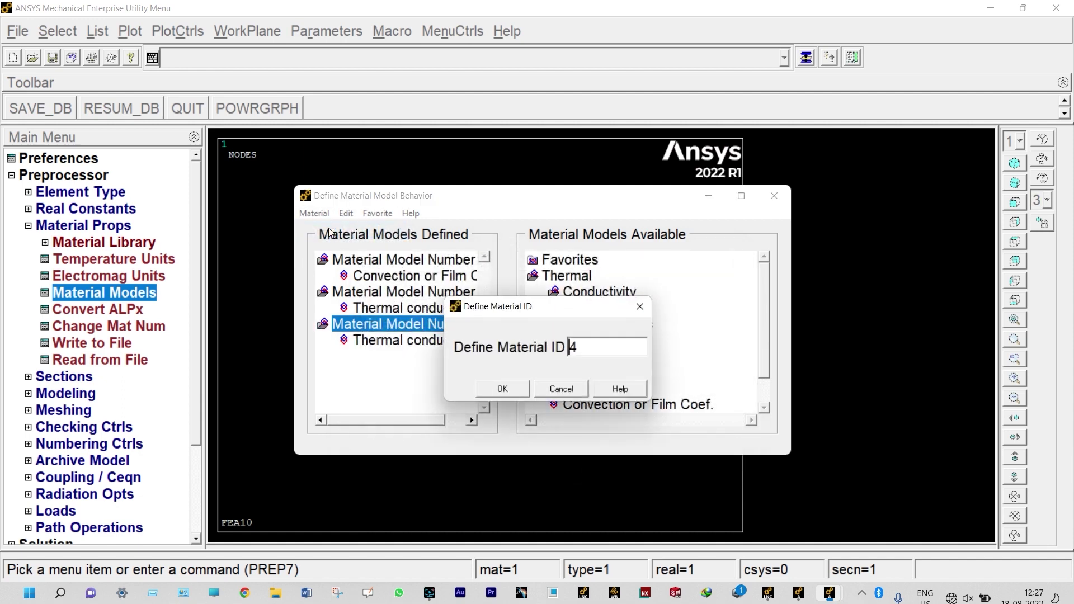
{"action": "left_click", "coordinate": [500, 388]}
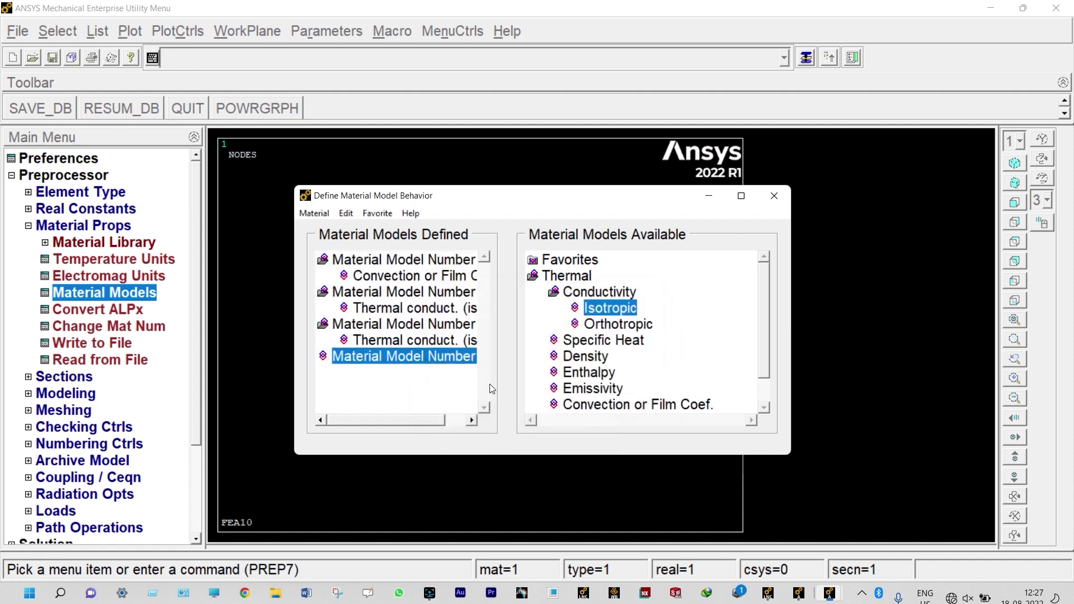
{"action": "double_click", "coordinate": [597, 309]}
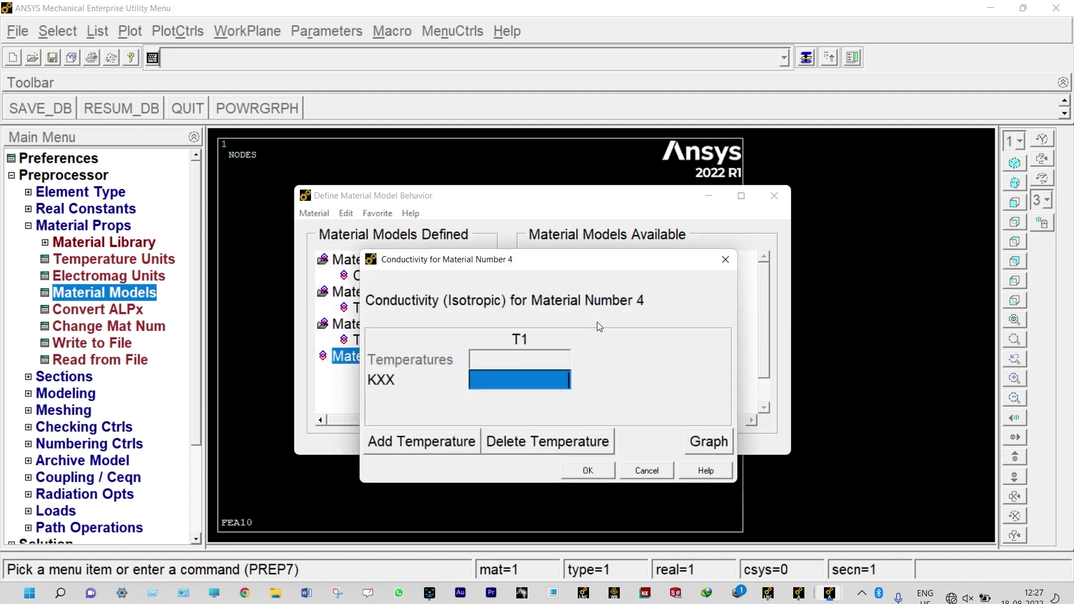
{"action": "left_click", "coordinate": [584, 468]}
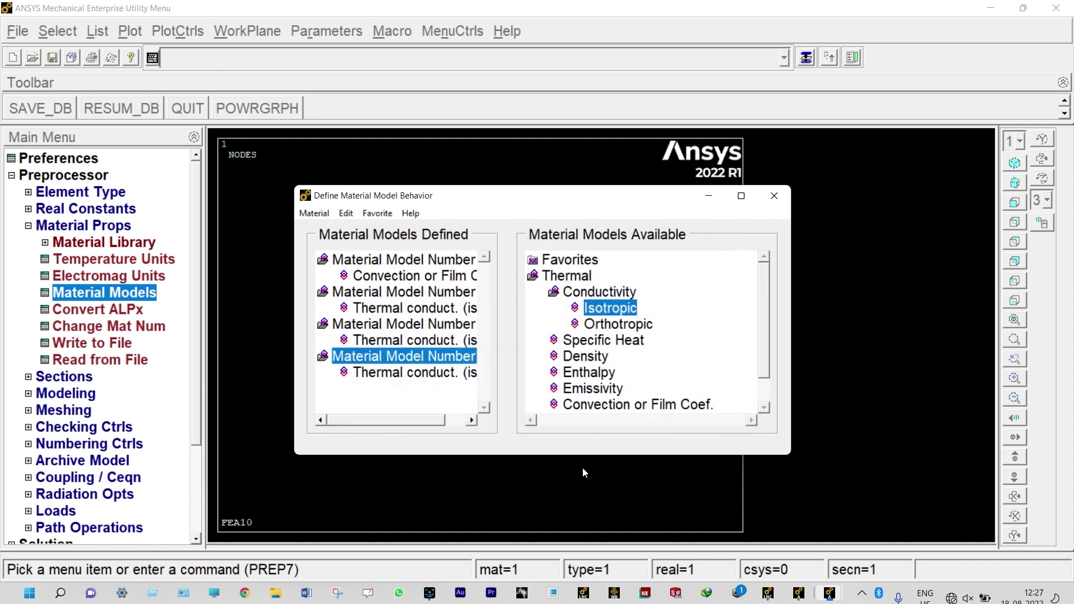
{"action": "left_click", "coordinate": [775, 196]}
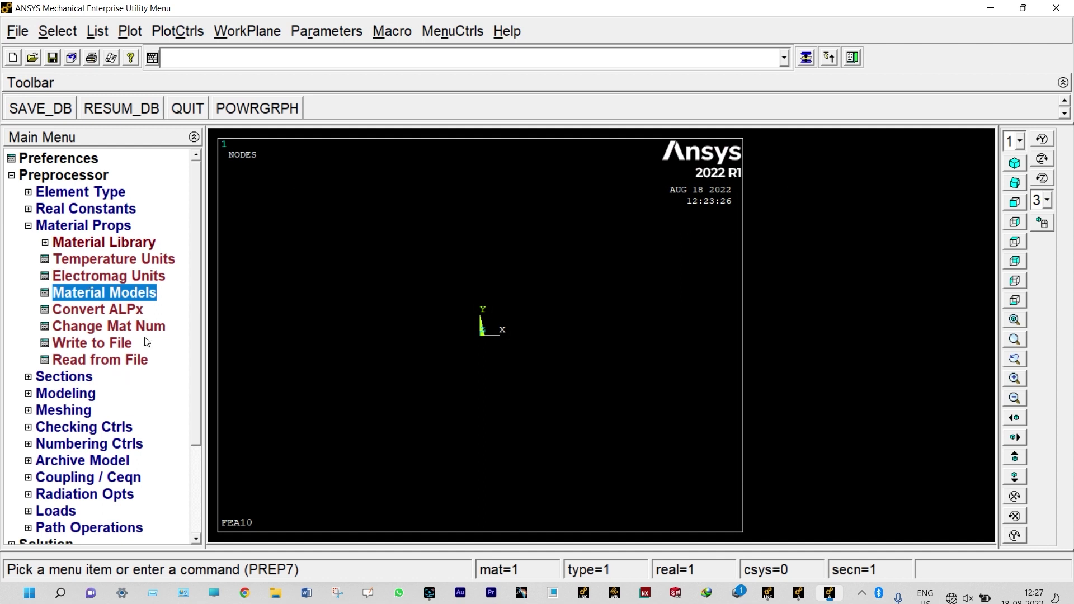
- Create the first nodes in the active CS at the origin and at X = 0.001
{"action": "left_click", "coordinate": [45, 226]}
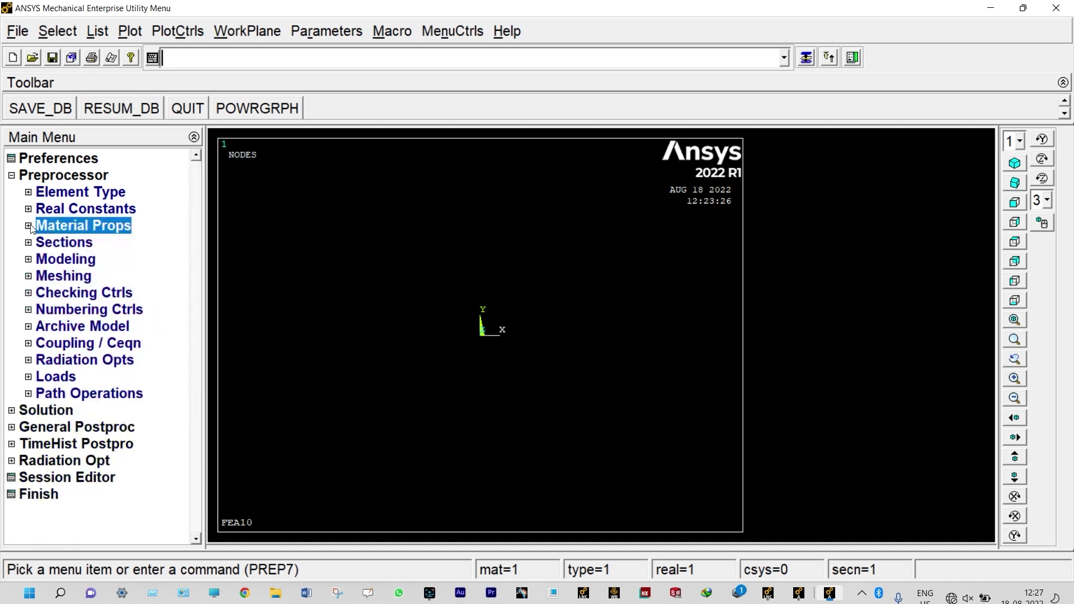
{"action": "left_click", "coordinate": [40, 258]}
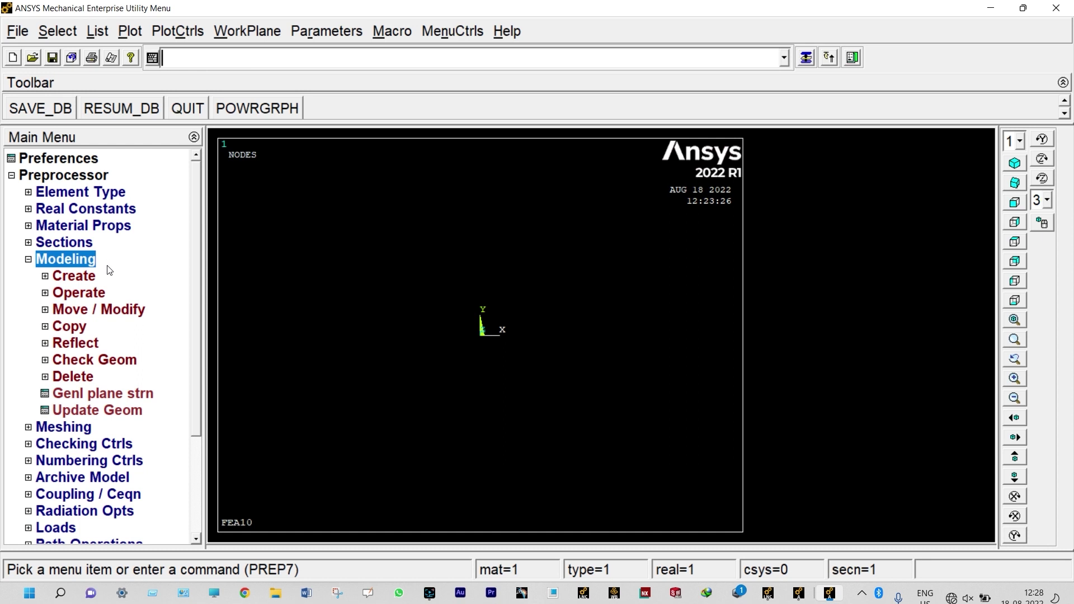
{"action": "left_click", "coordinate": [63, 277]}
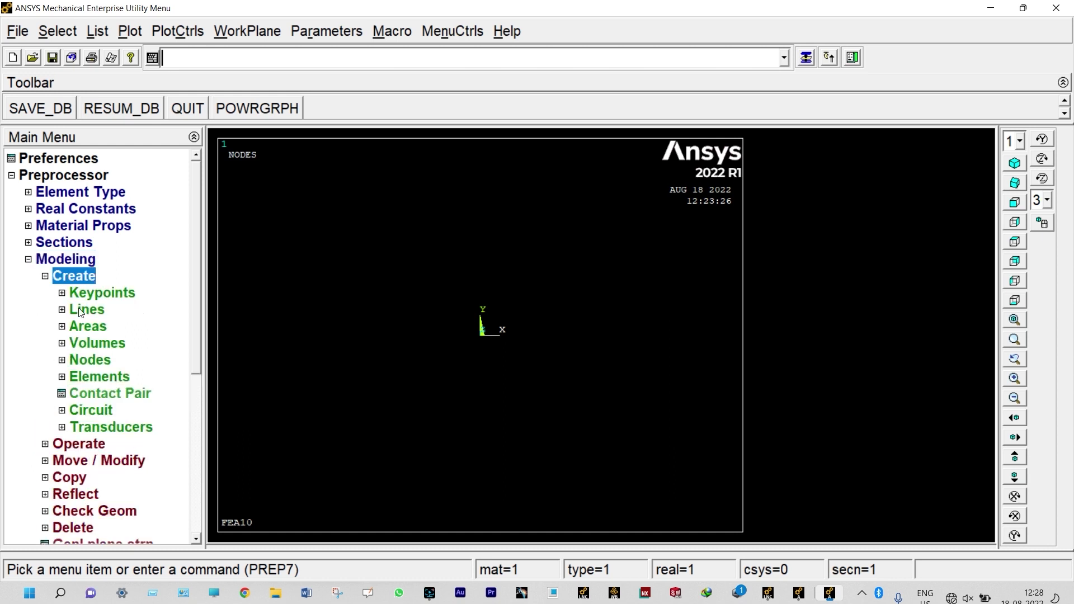
{"action": "left_click", "coordinate": [89, 360]}
{"action": "left_click", "coordinate": [121, 391]}
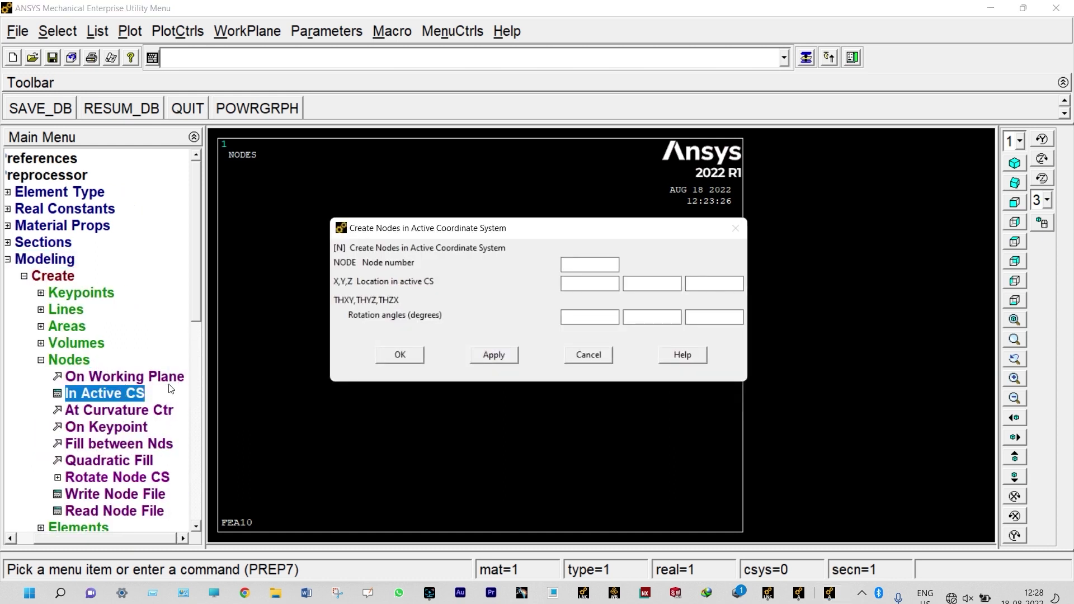
{"action": "left_click", "coordinate": [492, 356]}
{"action": "key", "text": "Tab"}
{"action": "type", "text": "0.001"}
{"action": "left_click", "coordinate": [483, 355]}
- Add the remaining nodes through node 5 at increasing X positions
{"action": "key", "text": "BackSpace"}
{"action": "type", "text": "3"}
{"action": "left_click", "coordinate": [495, 357]}
{"action": "key", "text": "BackSpace"}
{"action": "key", "text": "BackSpace"}
{"action": "type", "text": "45"}
{"action": "left_click", "coordinate": [498, 355]}
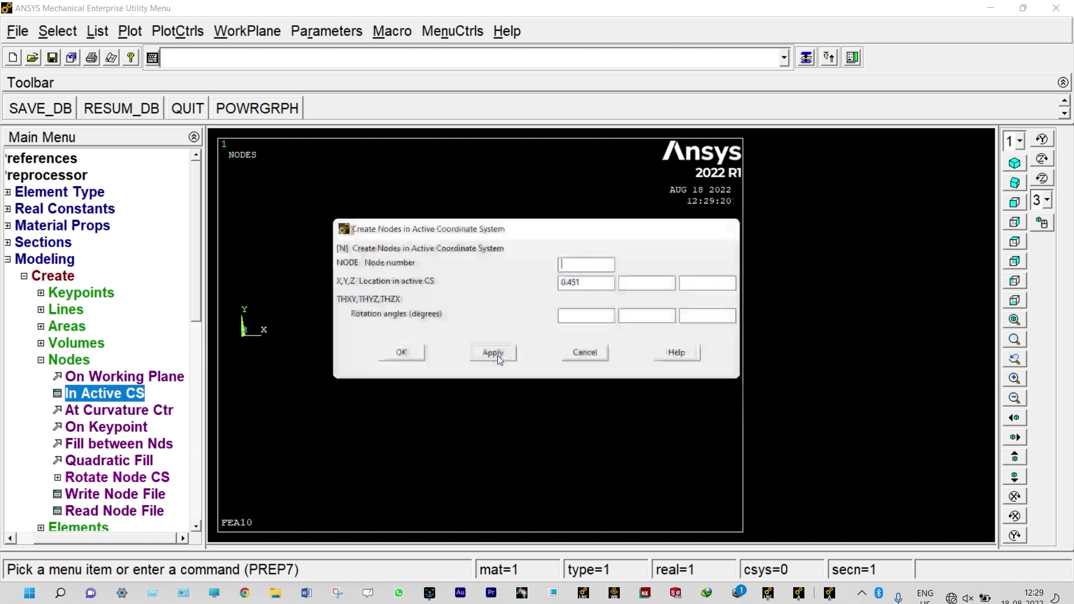
{"action": "left_click", "coordinate": [582, 285]}
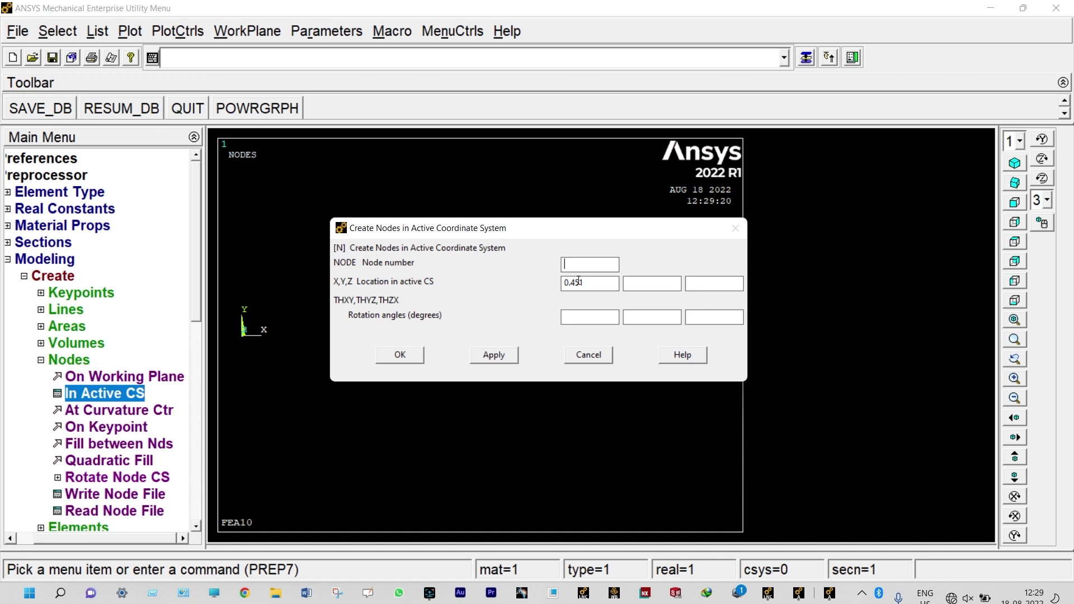
{"action": "left_click", "coordinate": [583, 279]}
{"action": "key", "text": "BackSpace"}
{"action": "key", "text": "BackSpace"}
{"action": "type", "text": "1601"}
{"action": "left_click", "coordinate": [407, 356]}
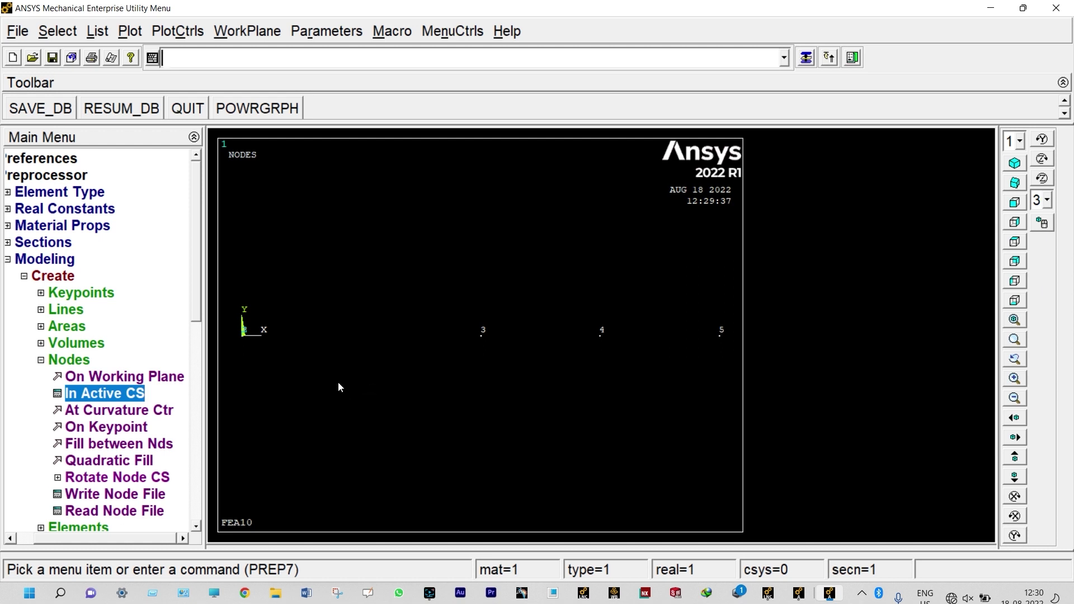
- Keep element type 1, material 1 and real constant set 1 as active attributes
{"action": "left_click", "coordinate": [41, 360]}
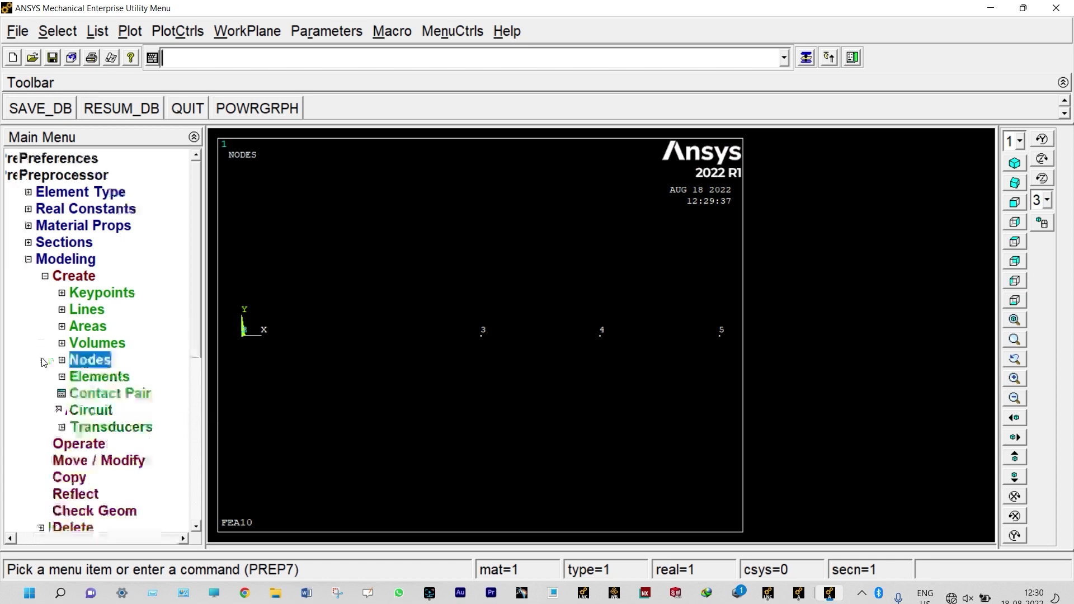
{"action": "left_click", "coordinate": [62, 377]}
{"action": "left_click", "coordinate": [106, 394]}
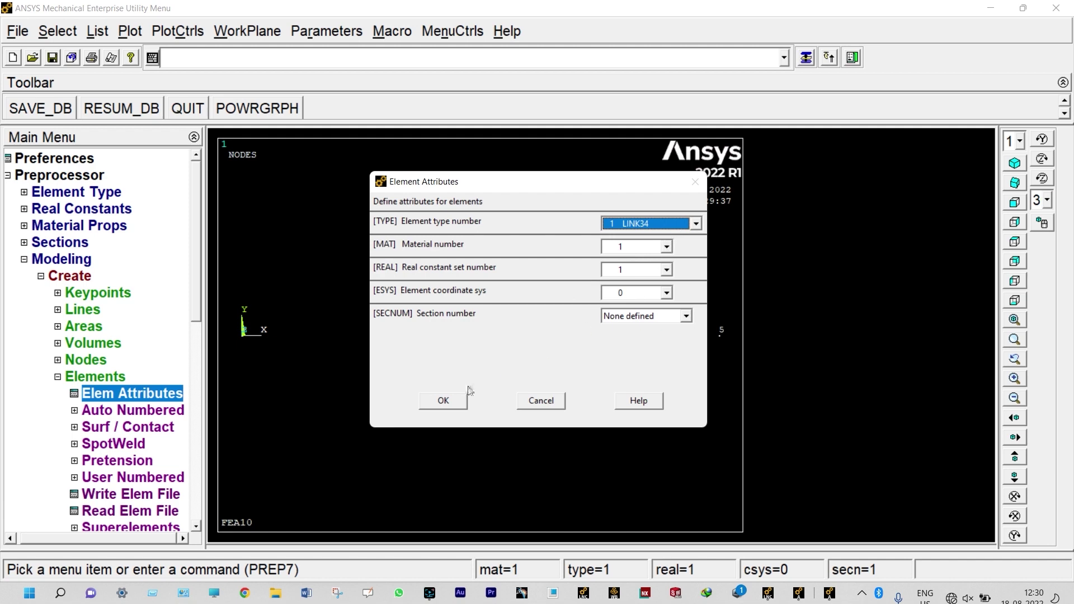
{"action": "left_click", "coordinate": [445, 401]}
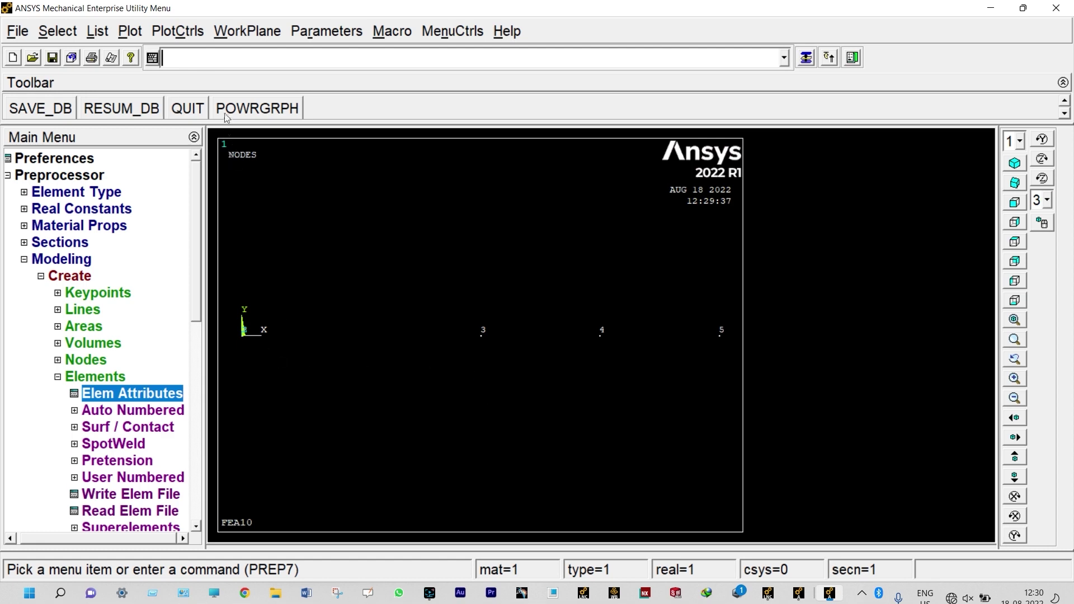
- Box-zoom the view around the node at the origin
{"action": "left_click", "coordinate": [189, 32]}
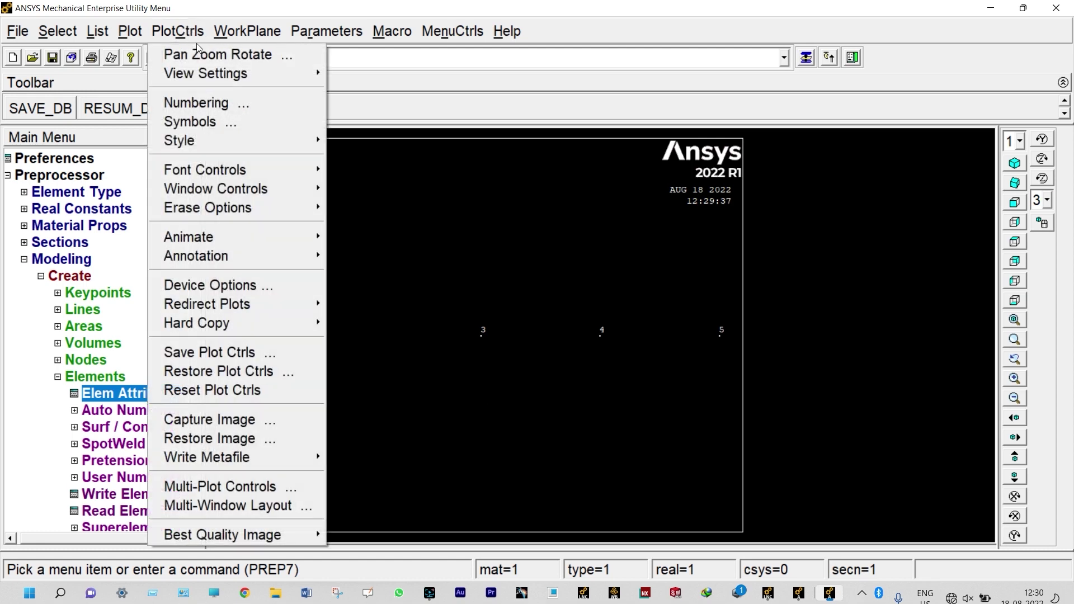
{"action": "left_click", "coordinate": [198, 54]}
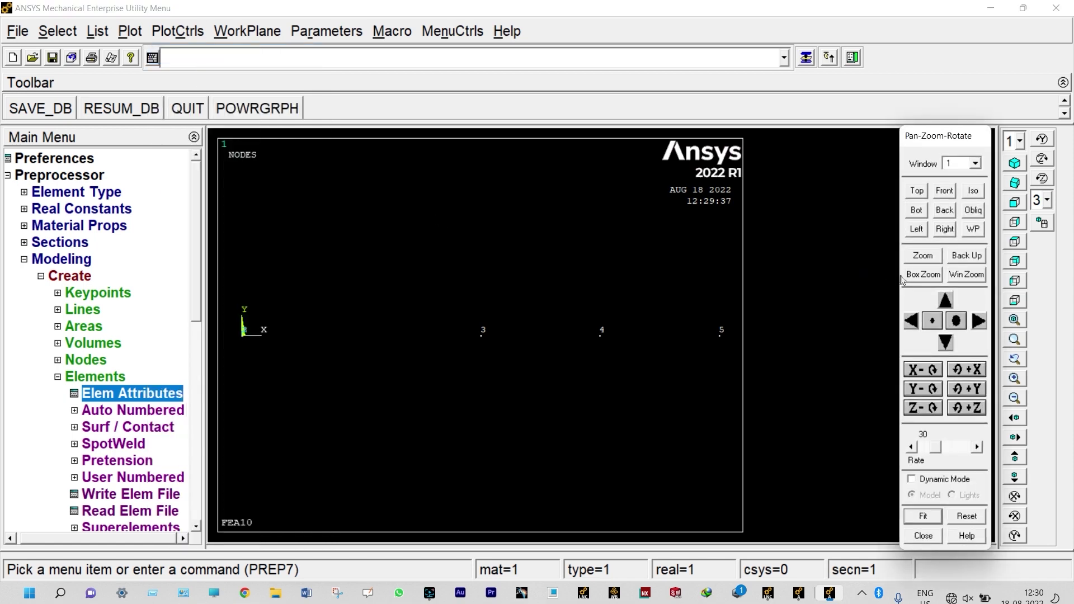
{"action": "left_click", "coordinate": [923, 274]}
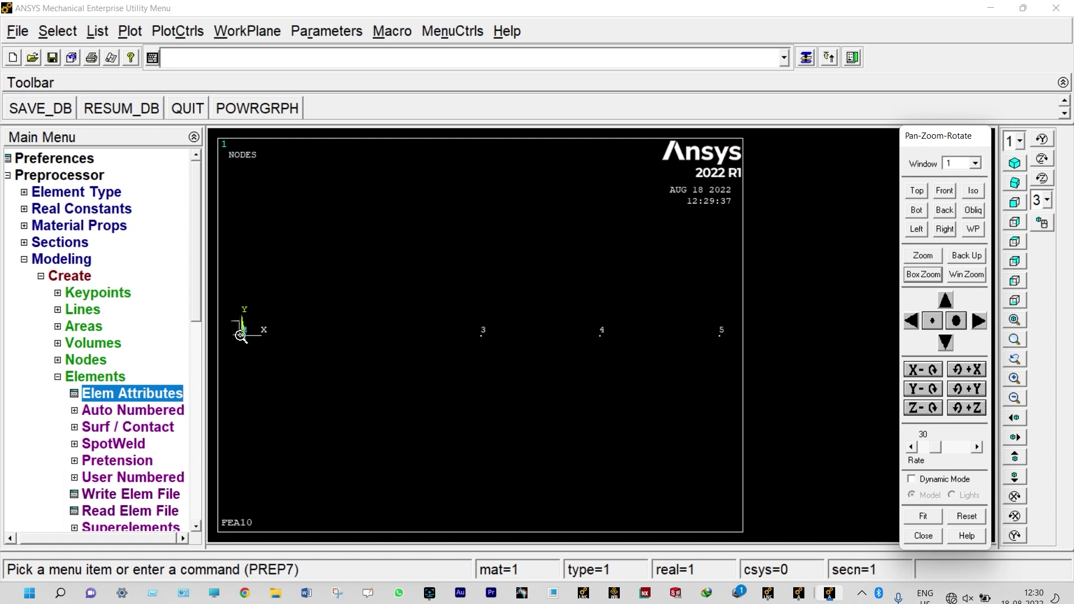
{"action": "left_click_drag", "start_coordinate": [232, 320], "coordinate": [266, 352]}
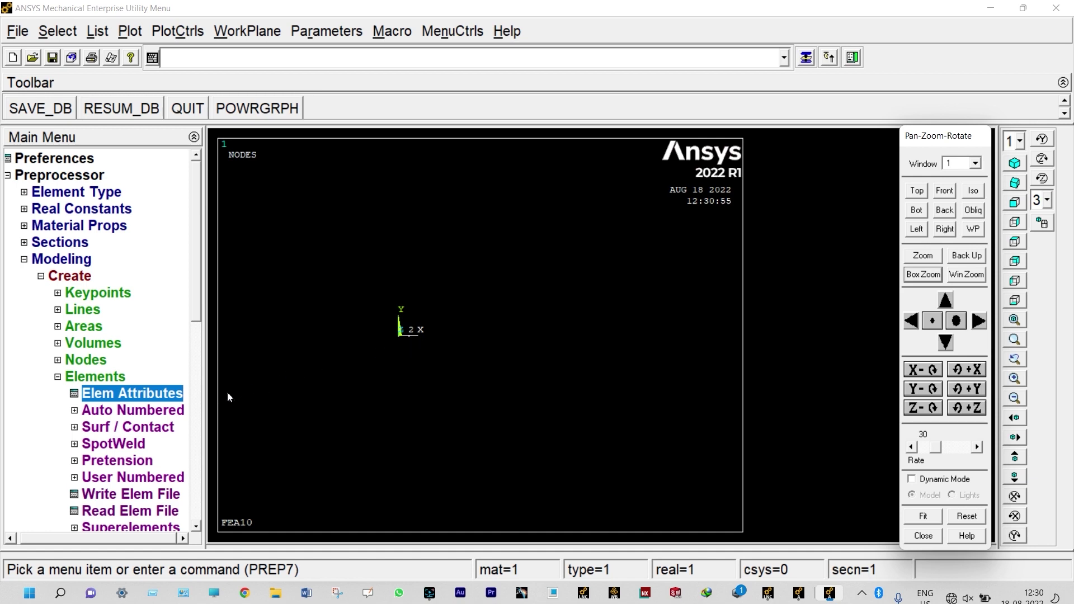
- Create the first auto-numbered element between nodes 1 and 2
{"action": "left_click", "coordinate": [163, 410]}
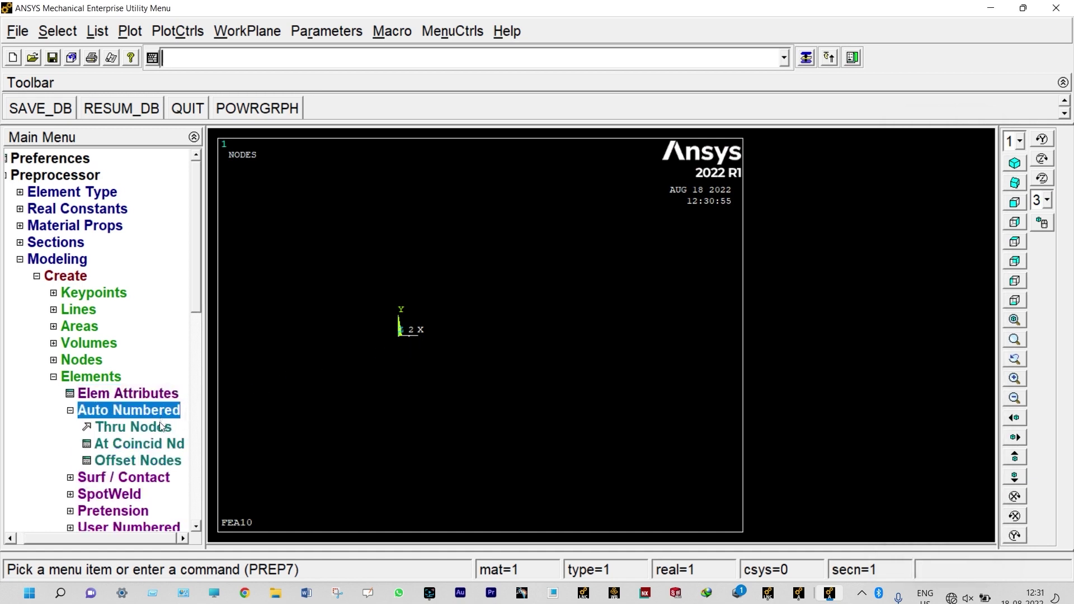
{"action": "left_click", "coordinate": [160, 426]}
{"action": "left_click", "coordinate": [395, 350]}
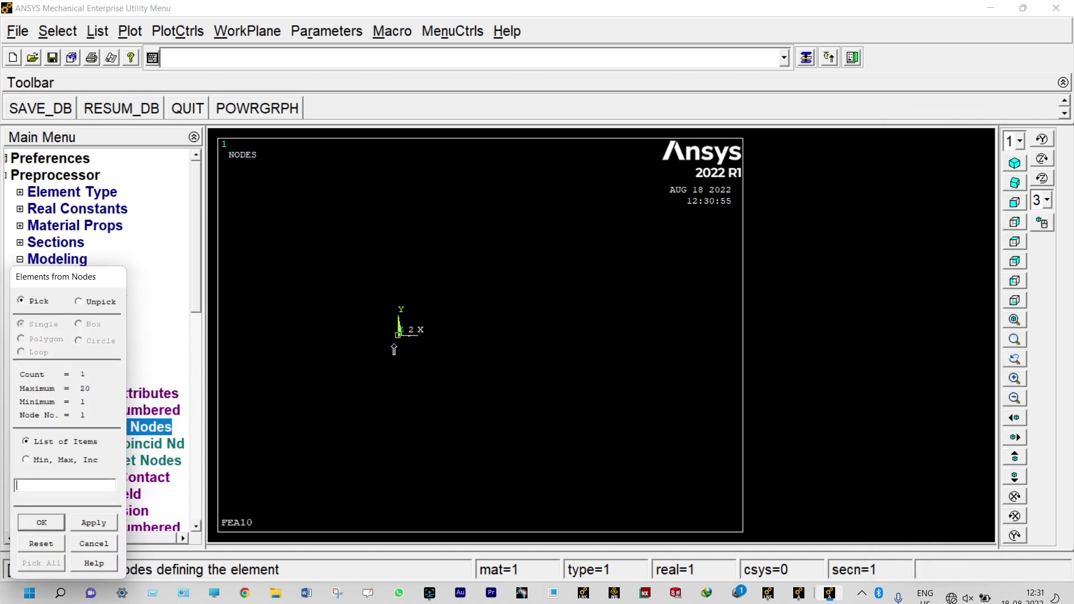
{"action": "left_click", "coordinate": [407, 336]}
{"action": "left_click", "coordinate": [41, 522]}
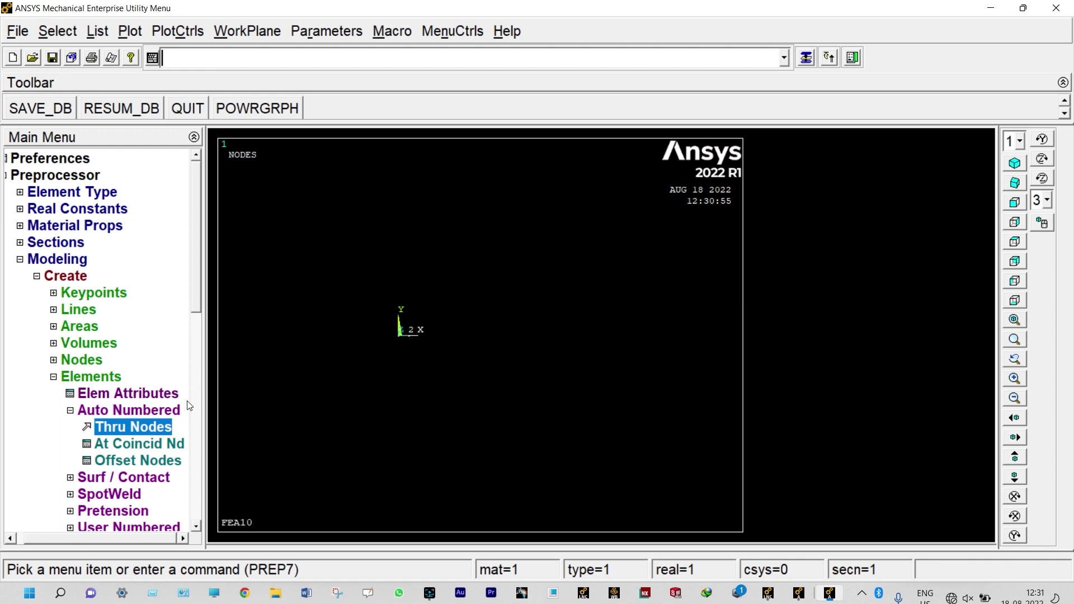
{"action": "left_click", "coordinate": [160, 394]}
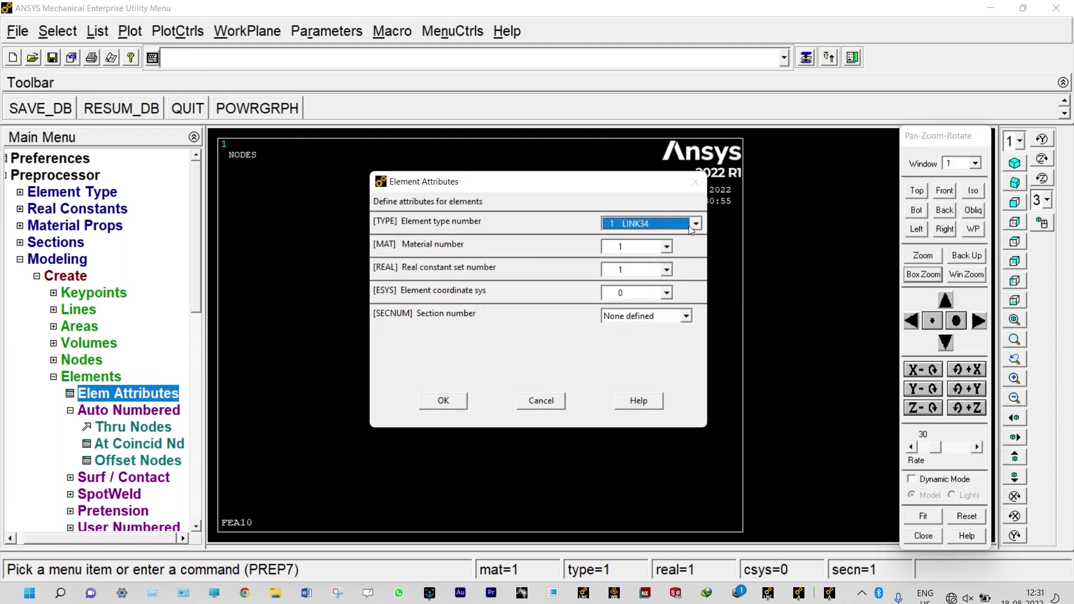
- Switch element attributes to TYPE 2 LINK33, MAT 2 and REAL 2
{"action": "left_click", "coordinate": [694, 224]}
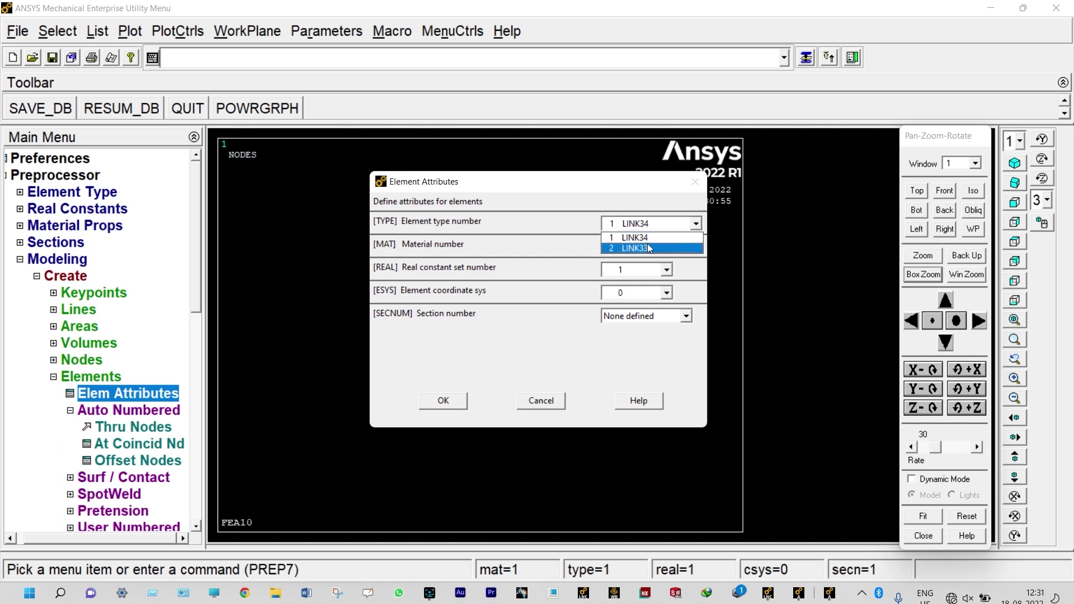
{"action": "left_click", "coordinate": [649, 249]}
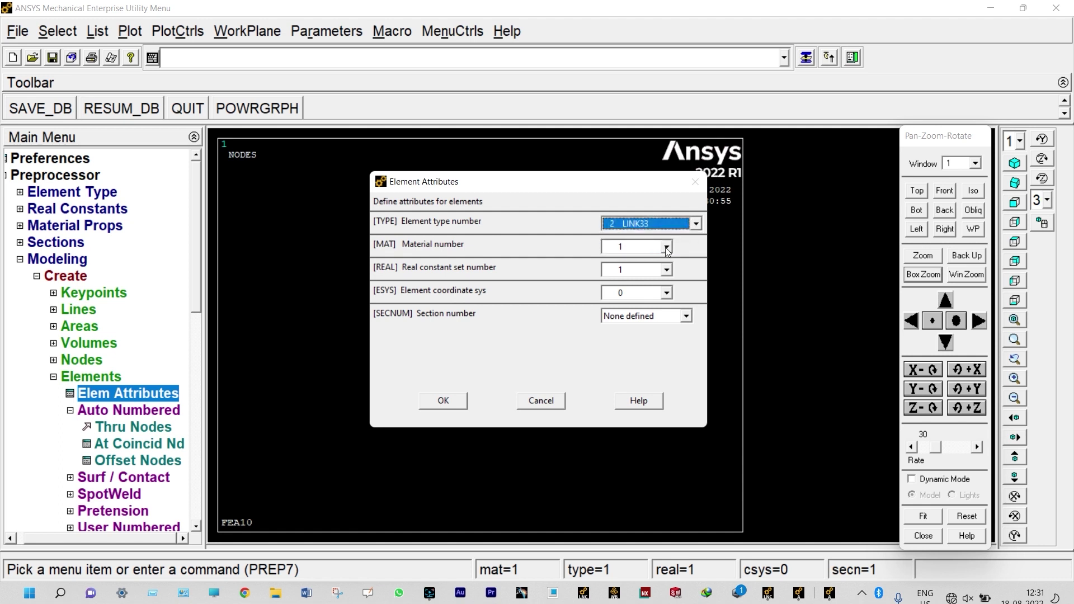
{"action": "left_click", "coordinate": [666, 247]}
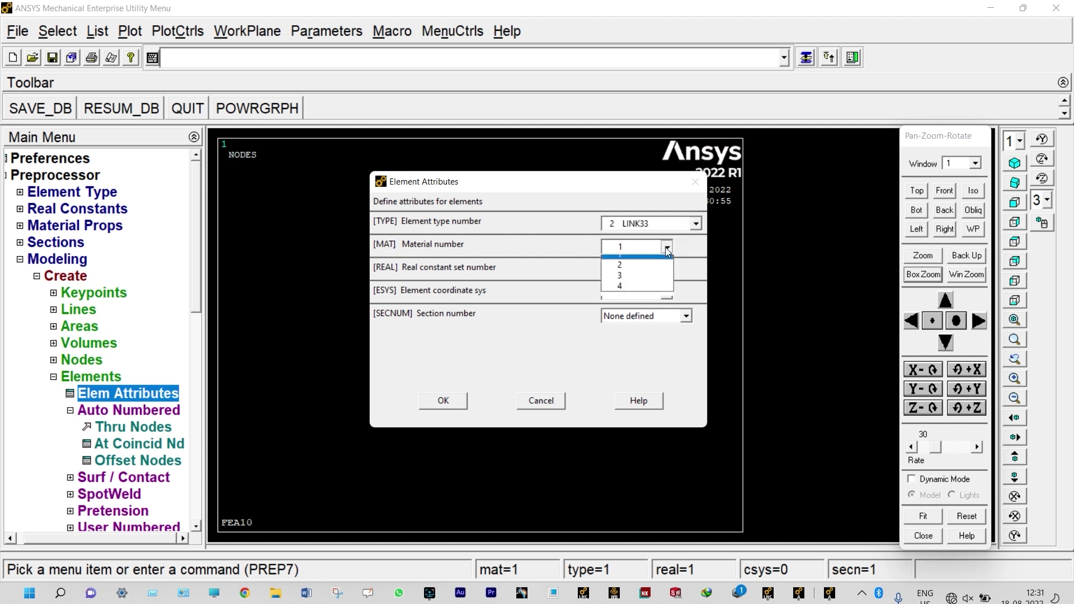
{"action": "left_click", "coordinate": [627, 269]}
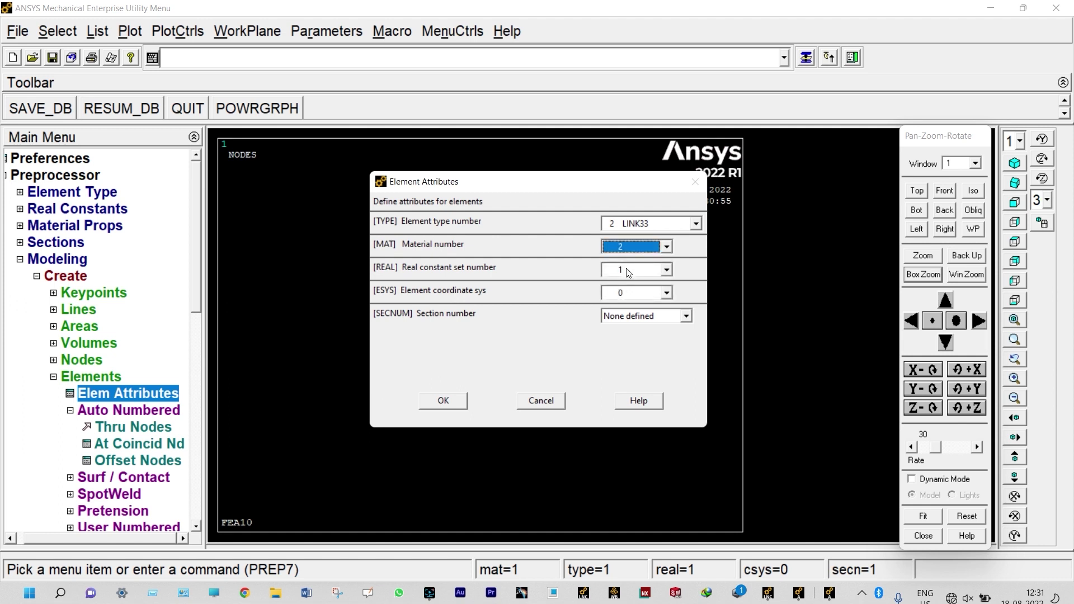
{"action": "left_click", "coordinate": [666, 270]}
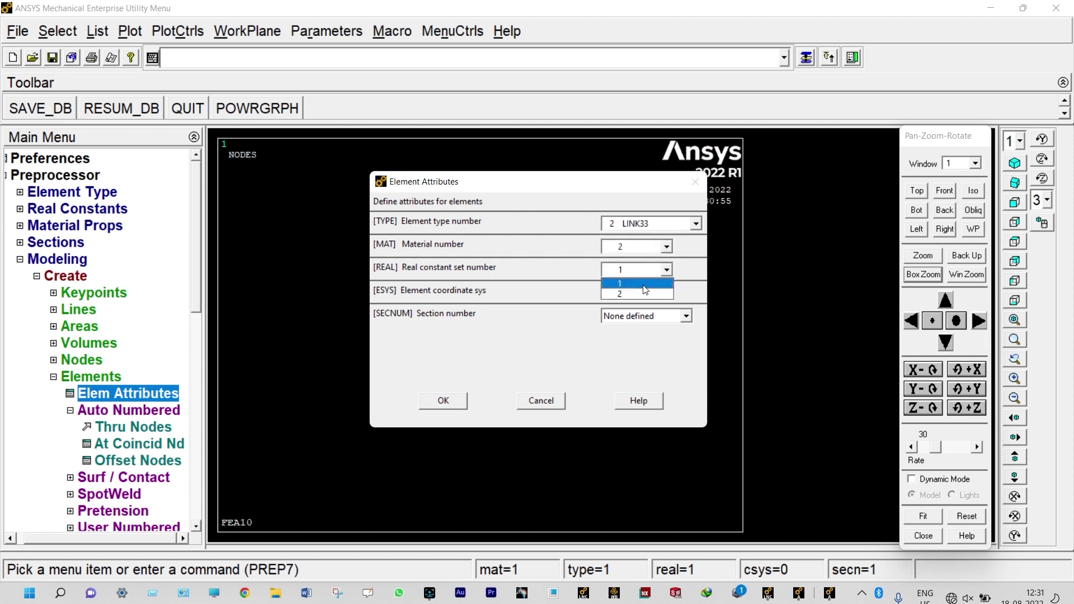
{"action": "left_click", "coordinate": [638, 292]}
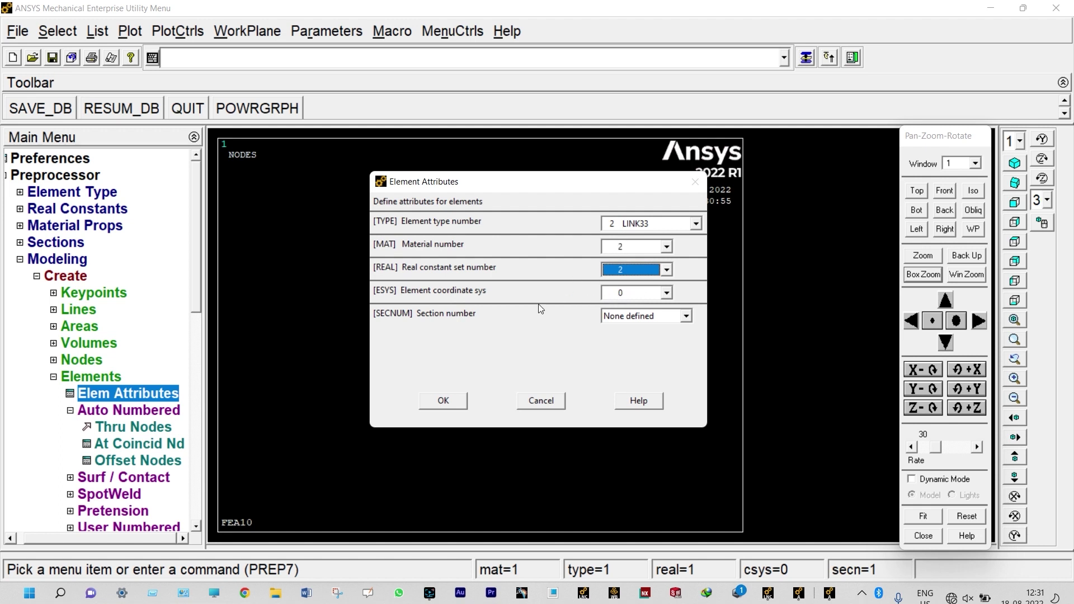
{"action": "left_click", "coordinate": [443, 401]}
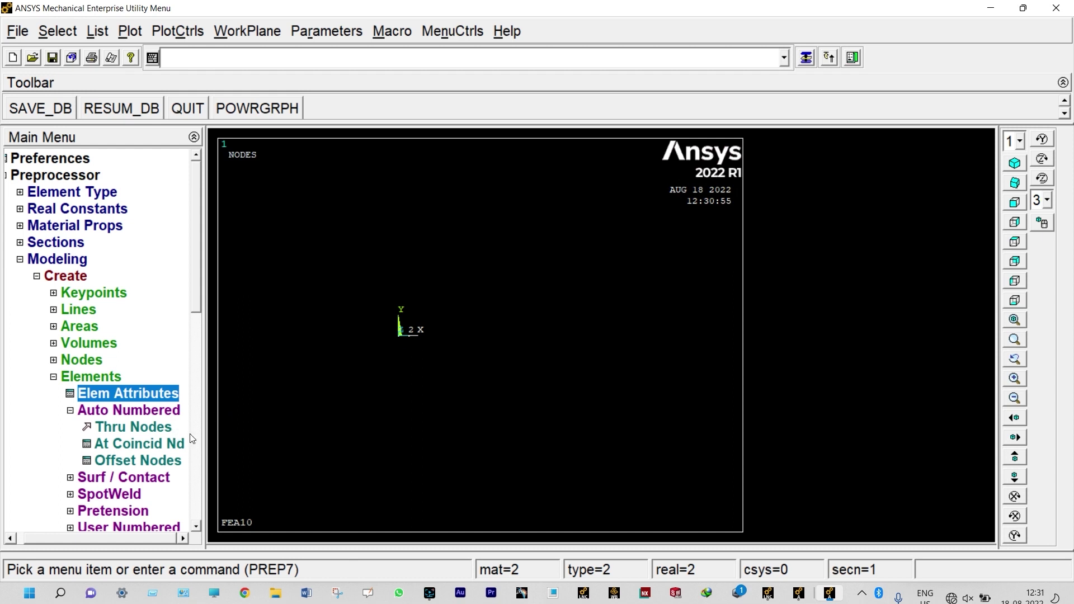
- Build the LINK33 element from node 2 to node 3
{"action": "left_click", "coordinate": [155, 421]}
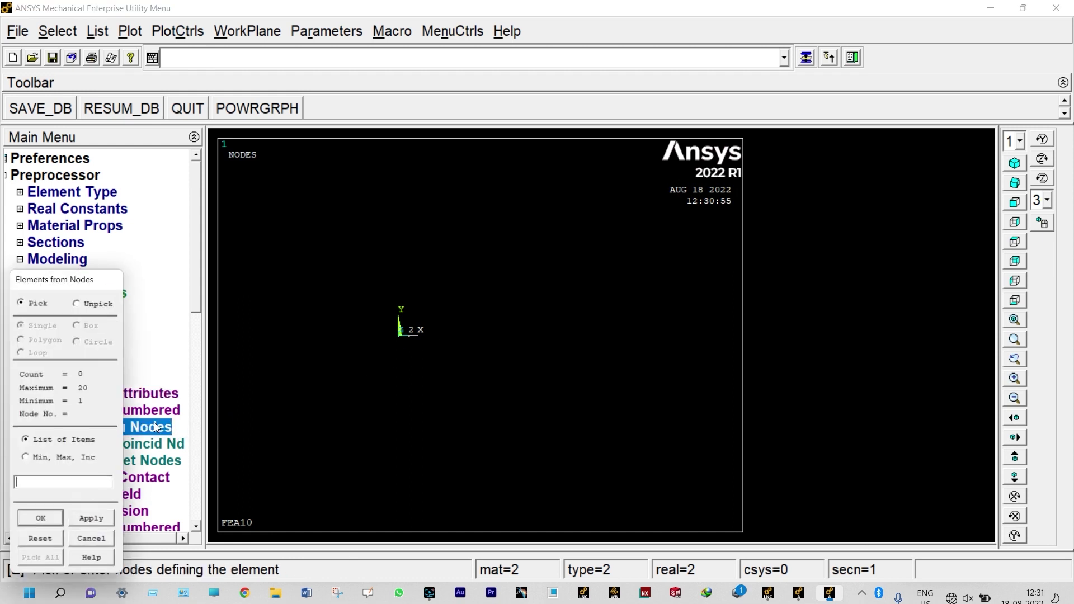
{"action": "left_click", "coordinate": [412, 344]}
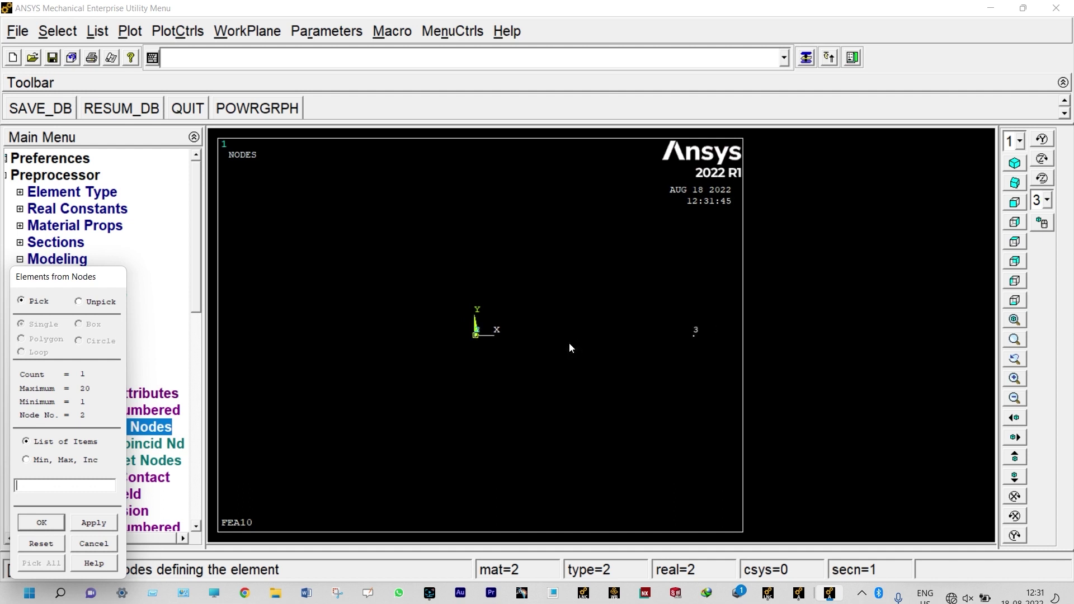
{"action": "left_click", "coordinate": [694, 334]}
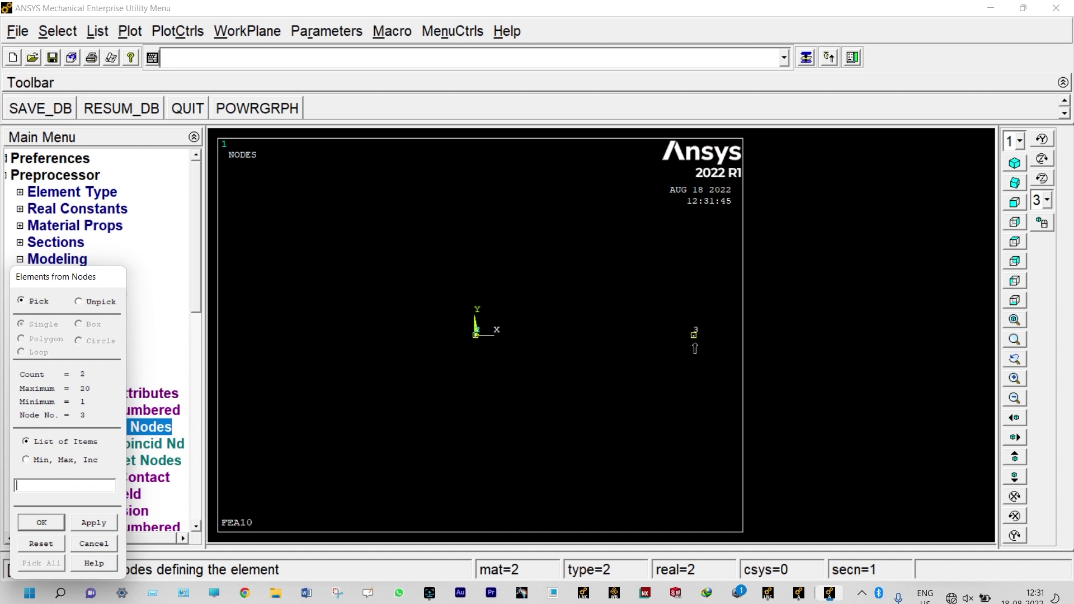
{"action": "left_click", "coordinate": [41, 523]}
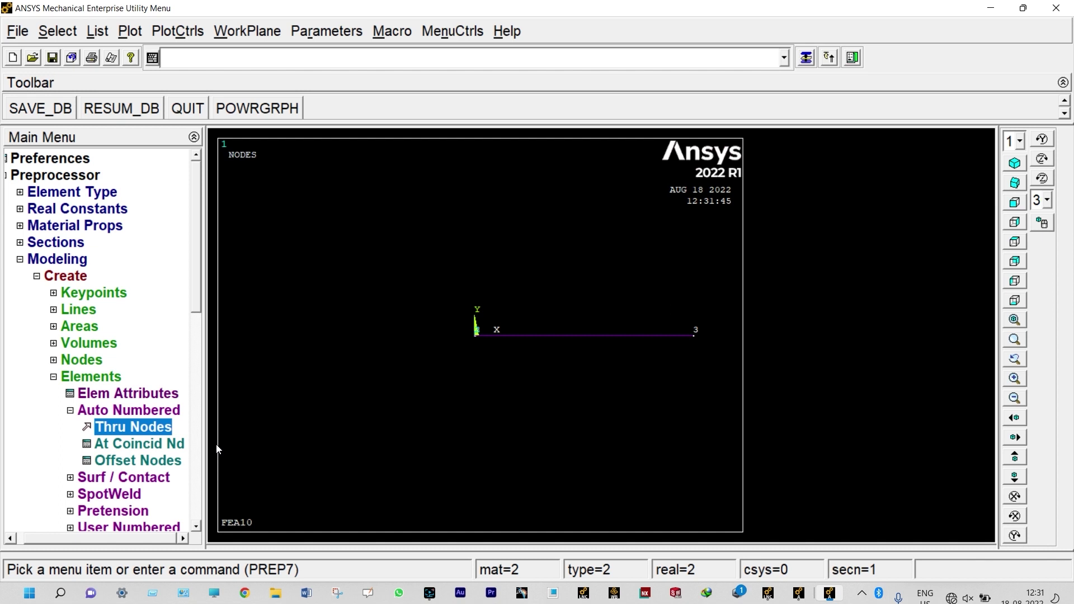
- Change the active element material number to 3
{"action": "left_click", "coordinate": [159, 398]}
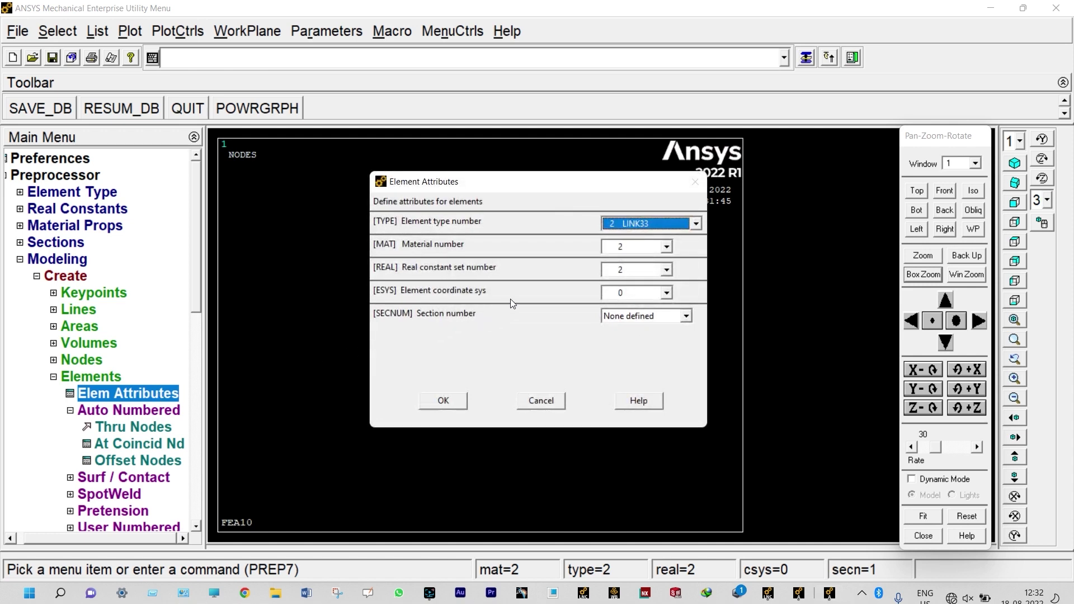
{"action": "left_click", "coordinate": [658, 251]}
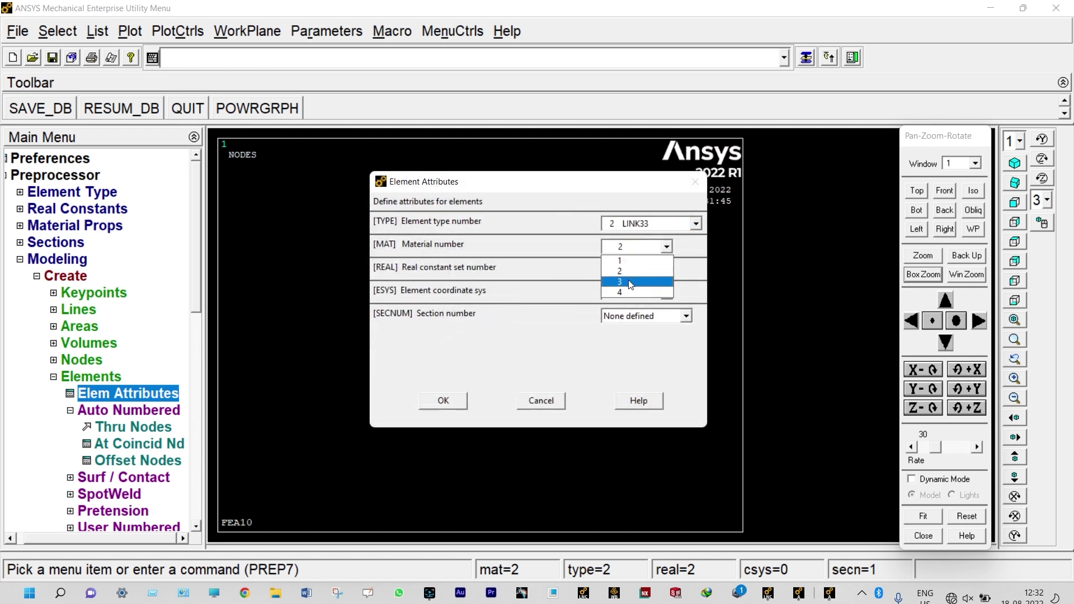
{"action": "left_click", "coordinate": [632, 278]}
{"action": "left_click", "coordinate": [437, 401]}
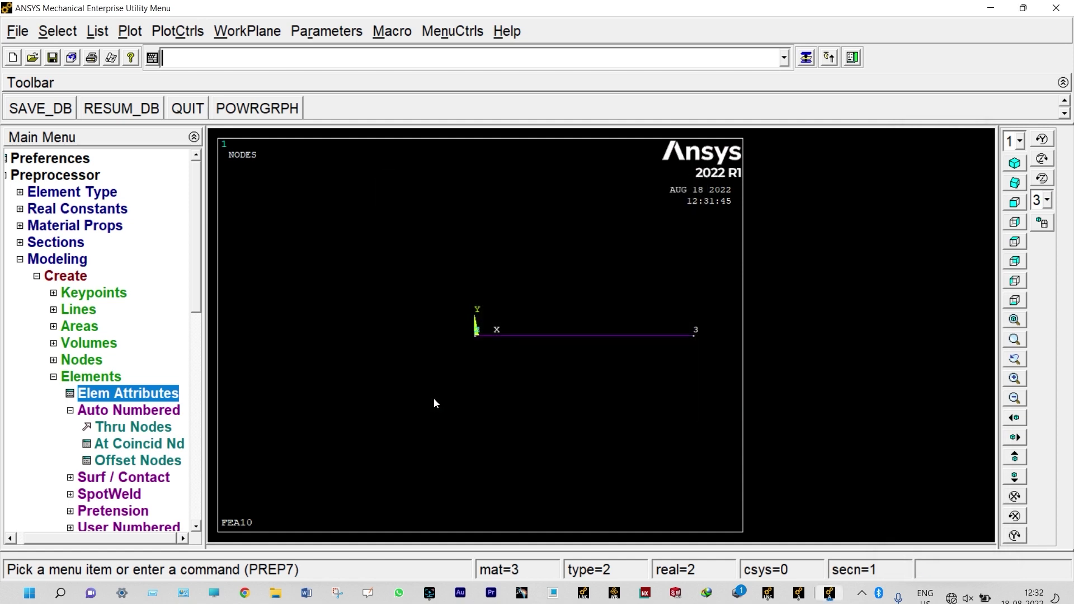
- Create the element joining nodes 3 and 4
{"action": "left_click", "coordinate": [162, 430]}
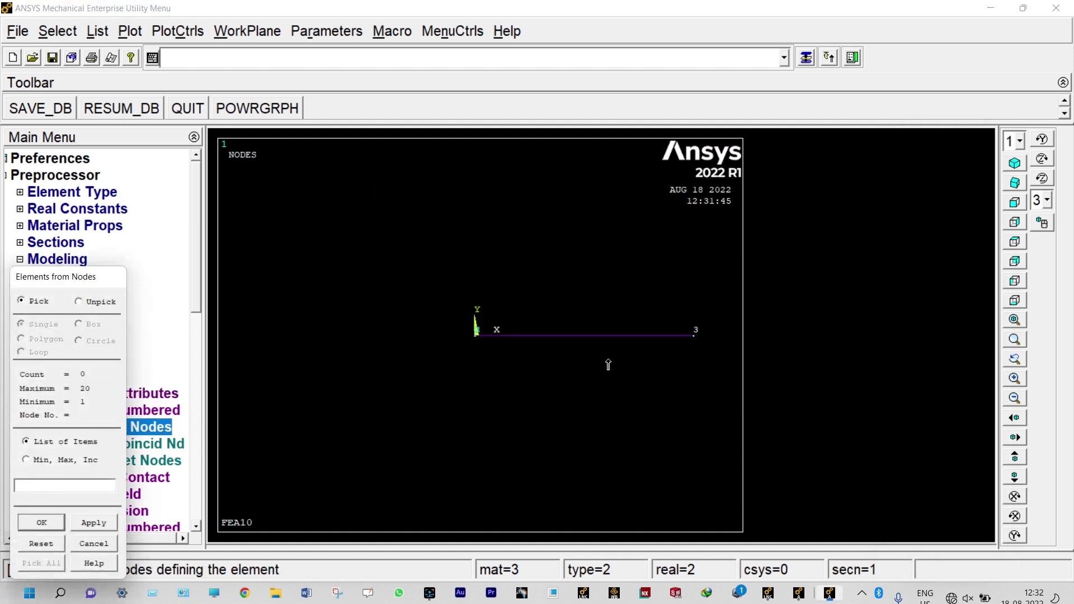
{"action": "left_click", "coordinate": [698, 348]}
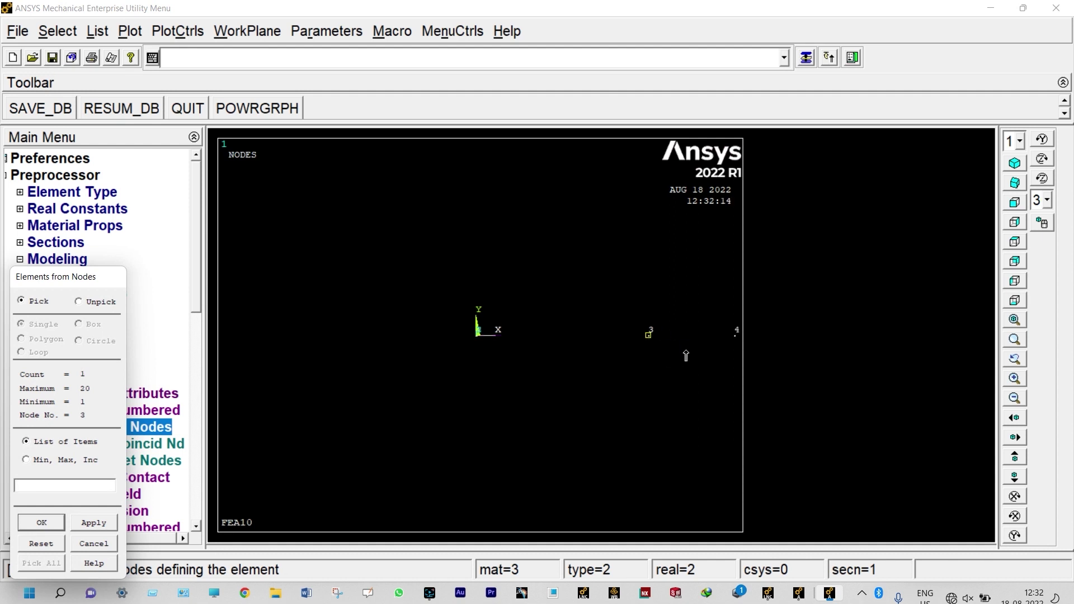
{"action": "left_click", "coordinate": [697, 352]}
{"action": "left_click", "coordinate": [41, 523]}
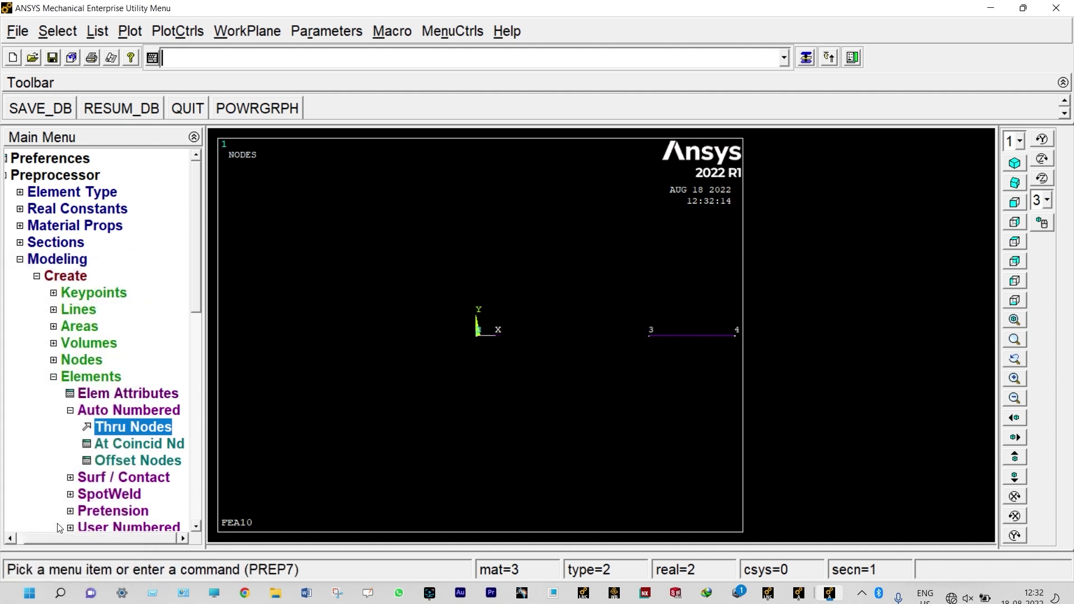
- Set the active element material number to 4
{"action": "left_click", "coordinate": [161, 398]}
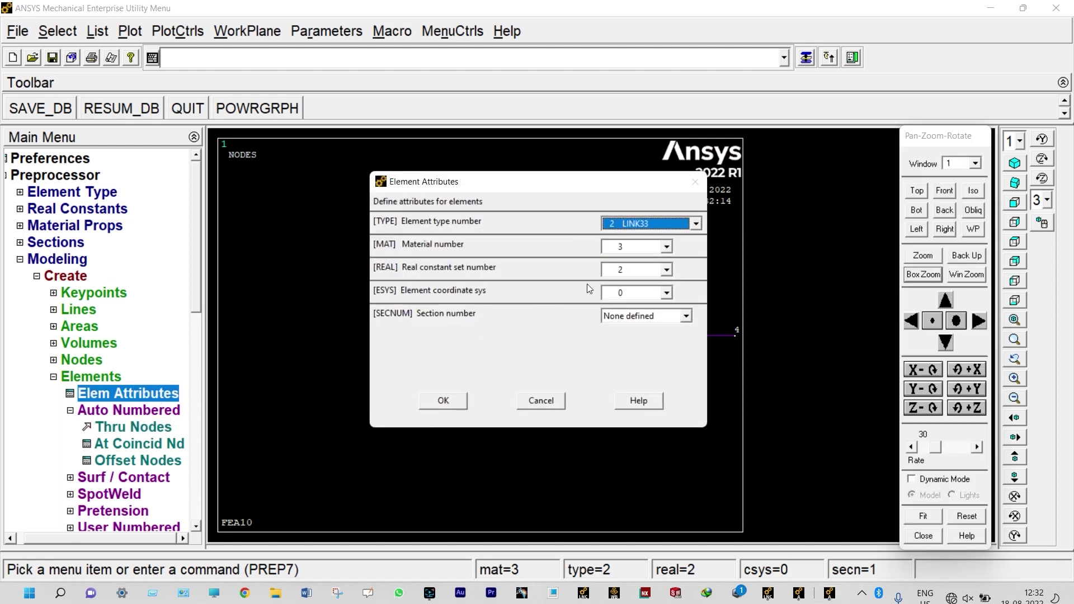
{"action": "left_click", "coordinate": [667, 248]}
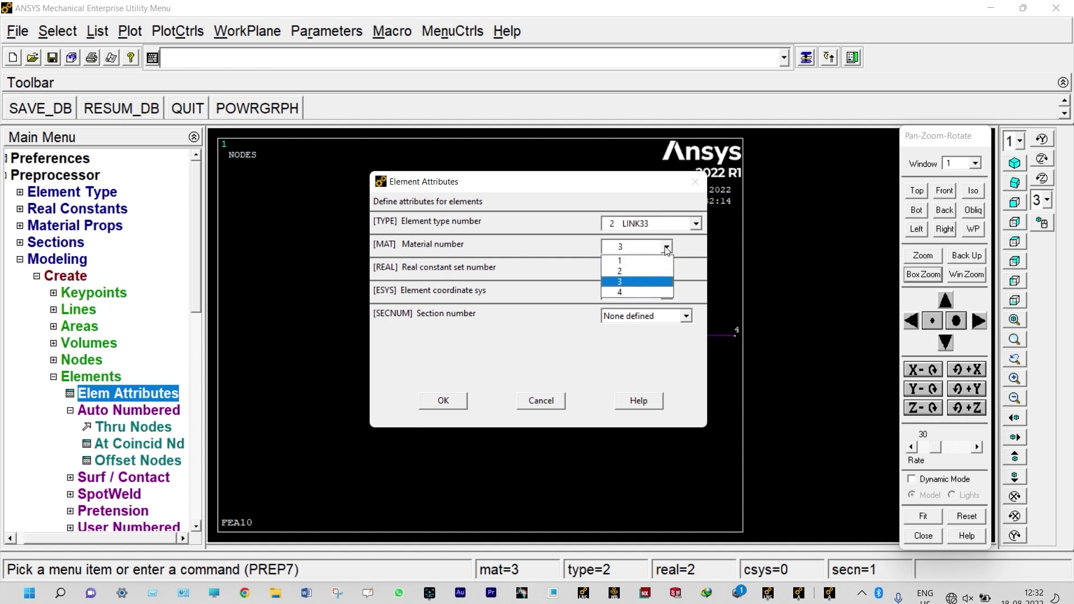
{"action": "left_click", "coordinate": [623, 291]}
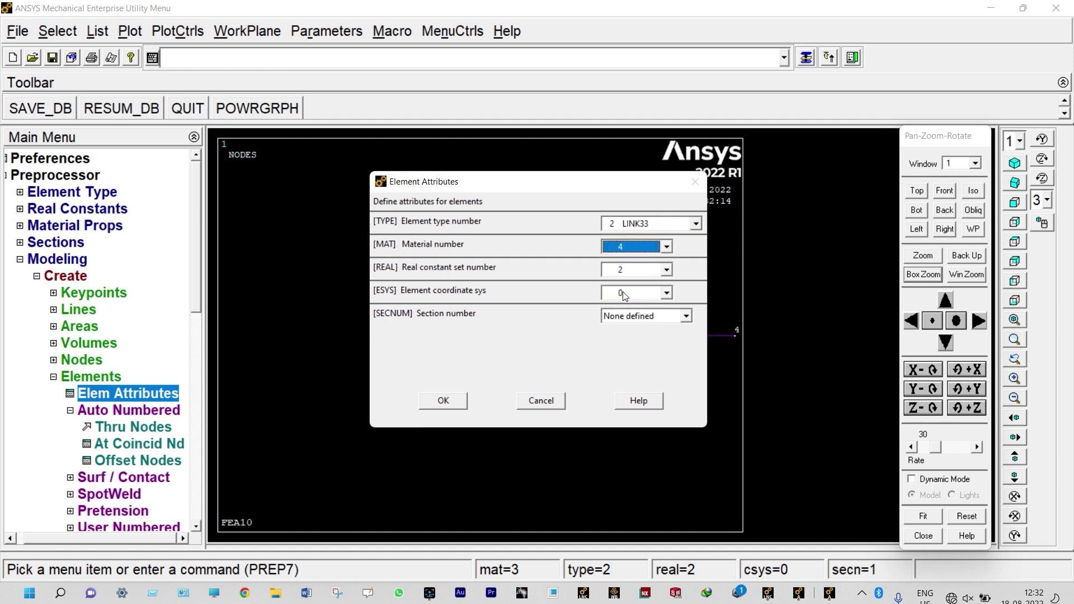
{"action": "left_click", "coordinate": [443, 401]}
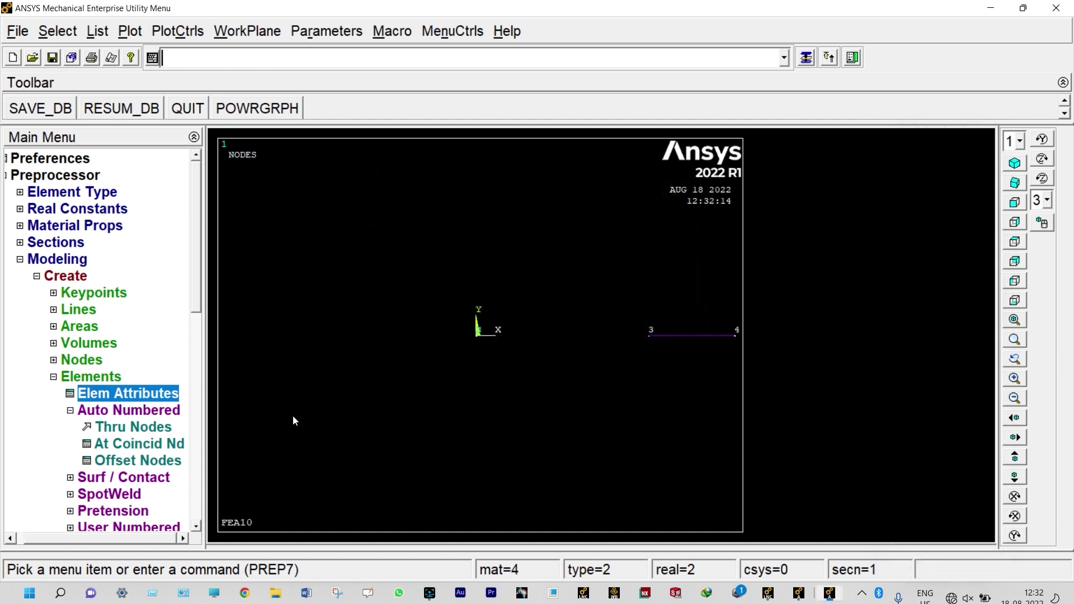
- Create the fourth element through nodes 4 and 5
{"action": "left_click", "coordinate": [165, 428]}
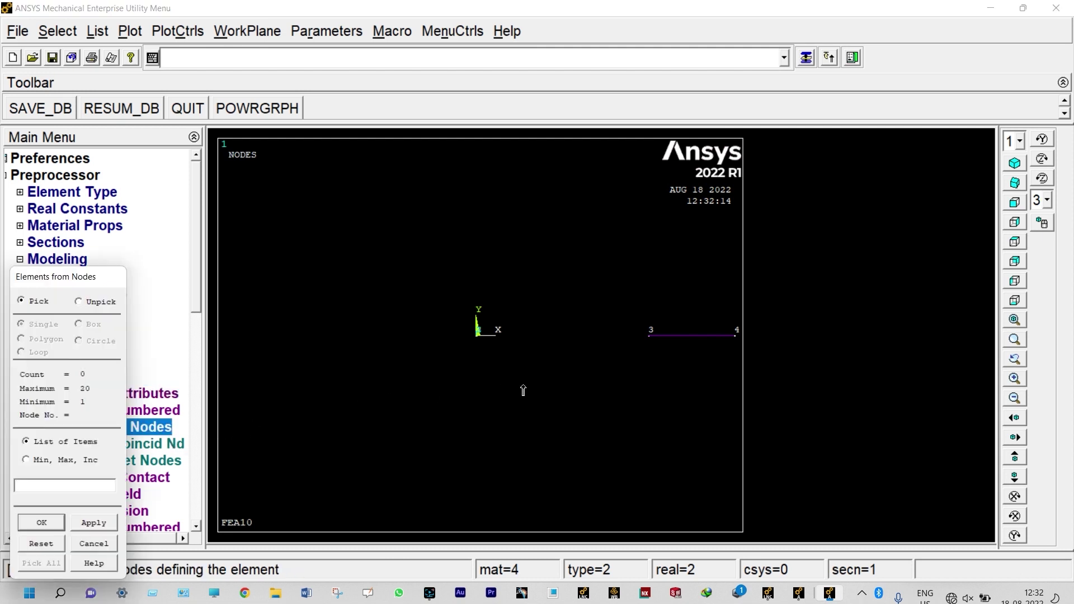
{"action": "left_click", "coordinate": [730, 341]}
{"action": "scroll", "coordinate": [707, 345], "scroll_direction": "down", "scroll_amount": 3}
{"action": "left_click", "coordinate": [709, 342]}
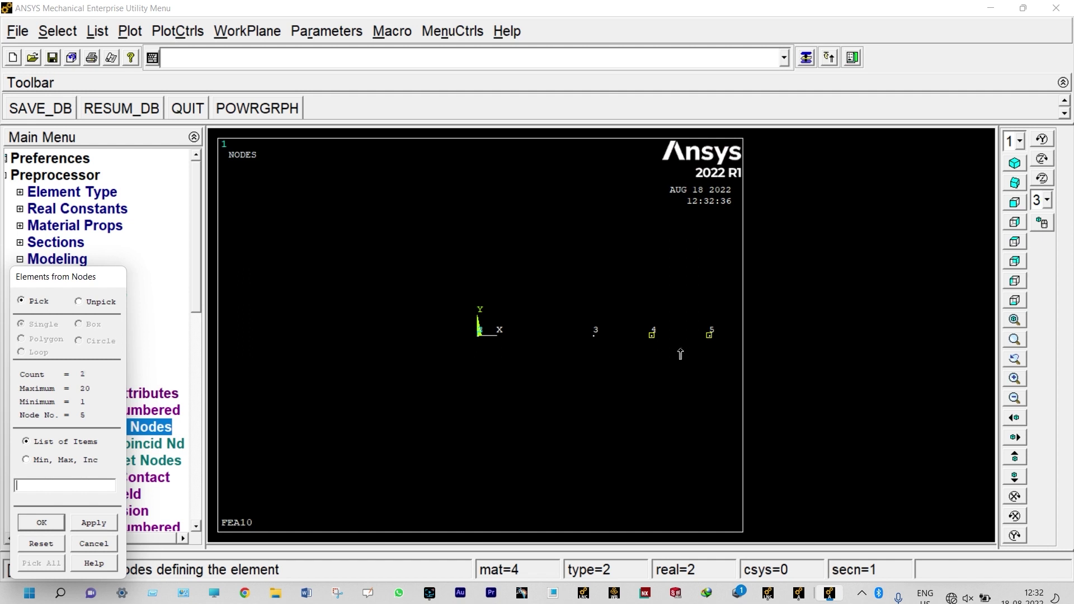
{"action": "left_click", "coordinate": [42, 523]}
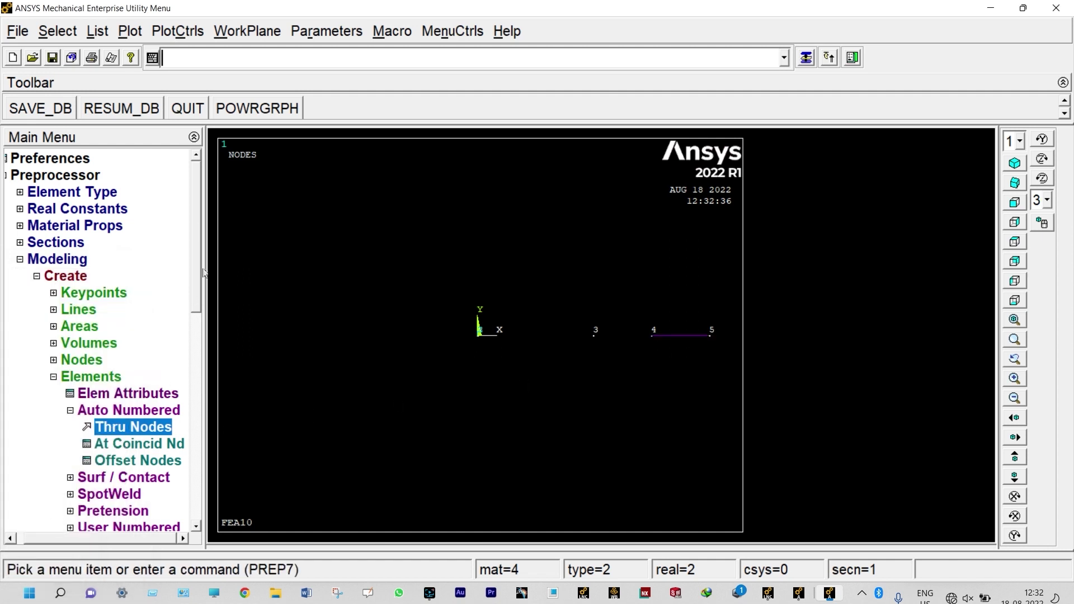
- Plot the elements instead of the nodes and collapse the modelling menus
{"action": "left_click", "coordinate": [132, 34]}
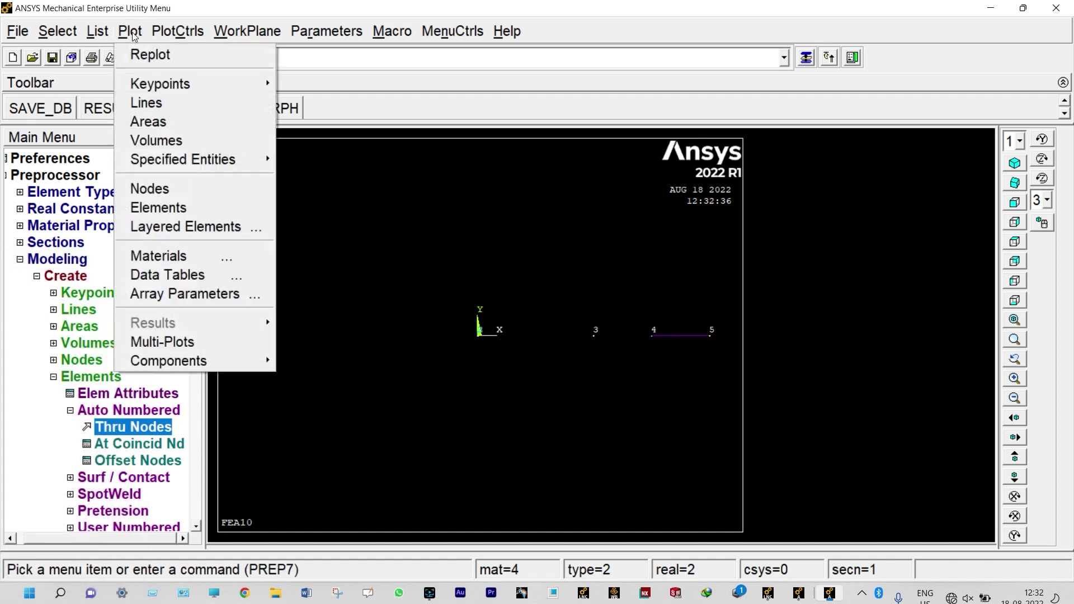
{"action": "left_click", "coordinate": [152, 208]}
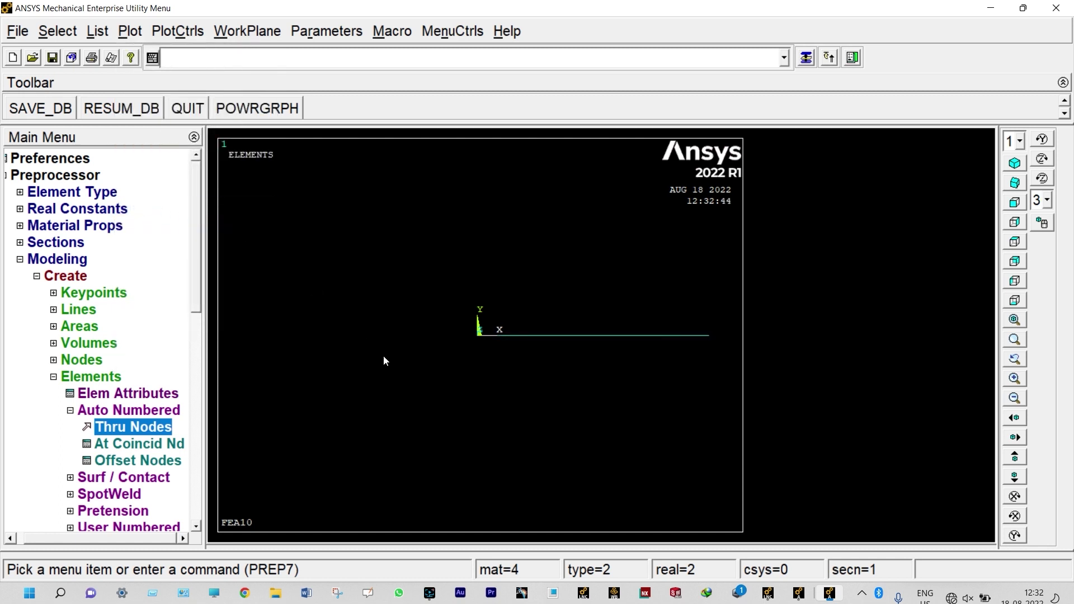
{"action": "left_click", "coordinate": [36, 277]}
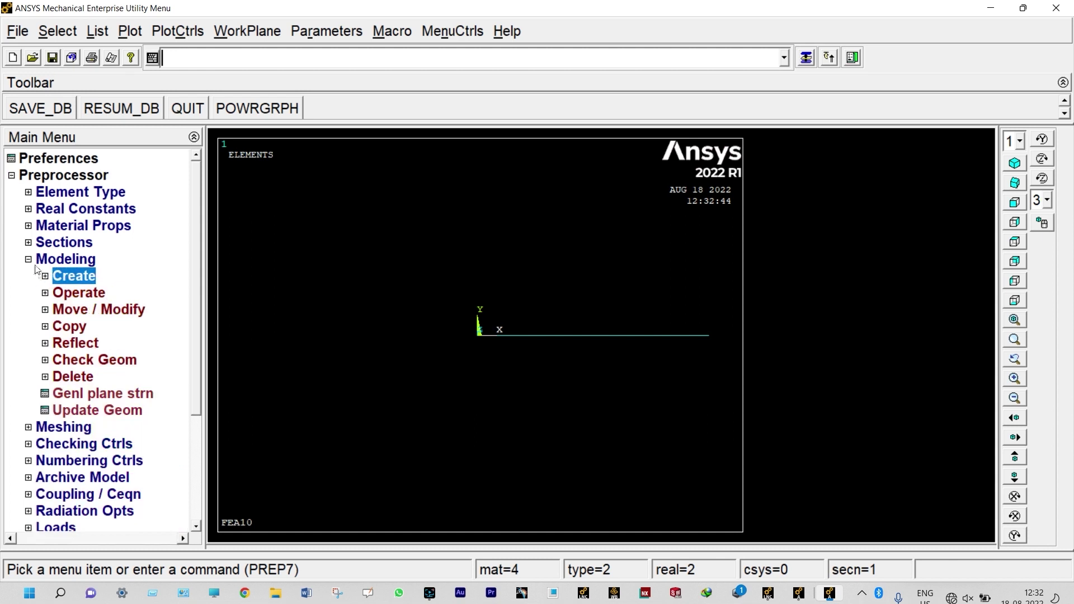
{"action": "left_click", "coordinate": [29, 260]}
- Start a new analysis with the Steady-State type
{"action": "left_click", "coordinate": [54, 375]}
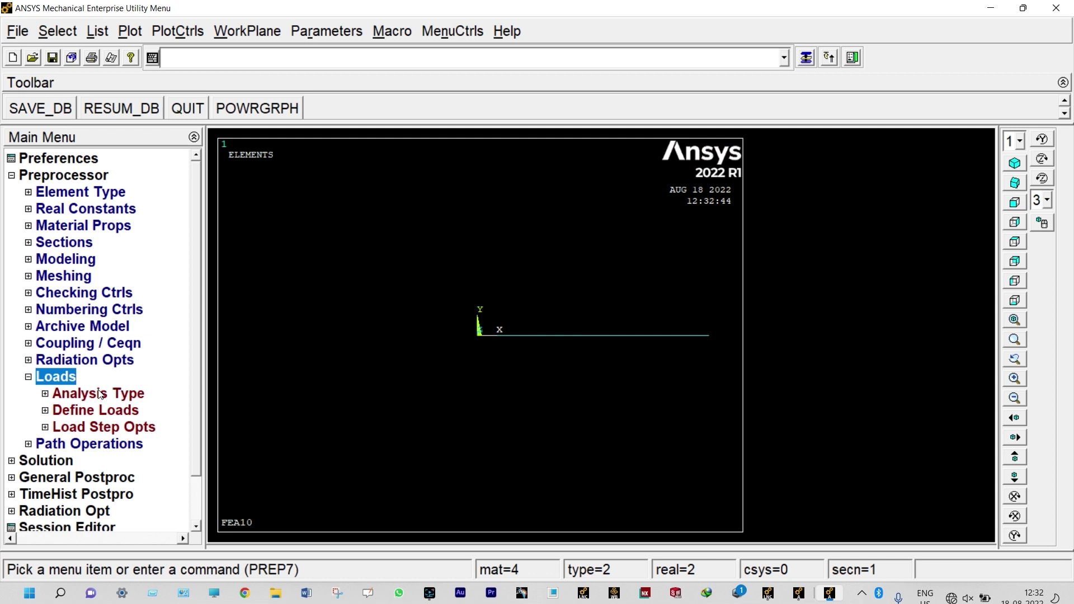
{"action": "left_click", "coordinate": [99, 394]}
{"action": "left_click", "coordinate": [102, 411]}
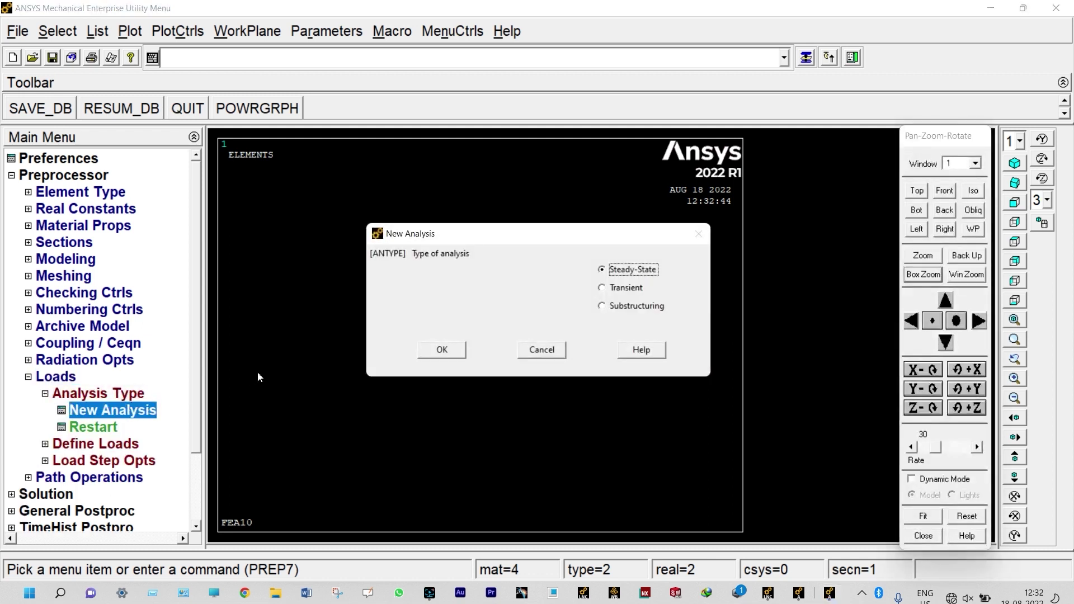
{"action": "left_click", "coordinate": [433, 349]}
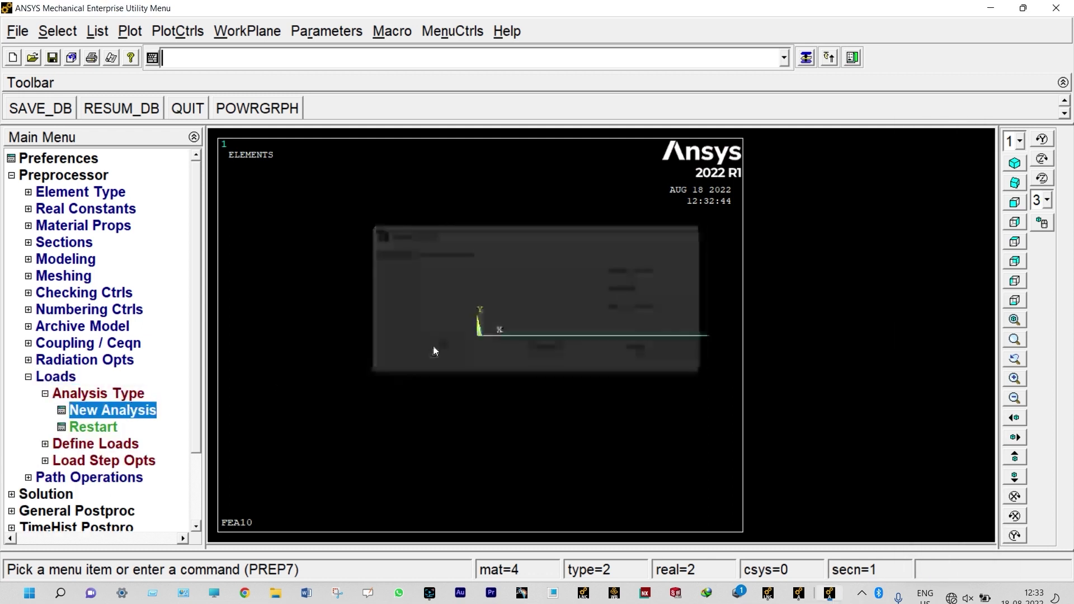
{"action": "left_click", "coordinate": [132, 446]}
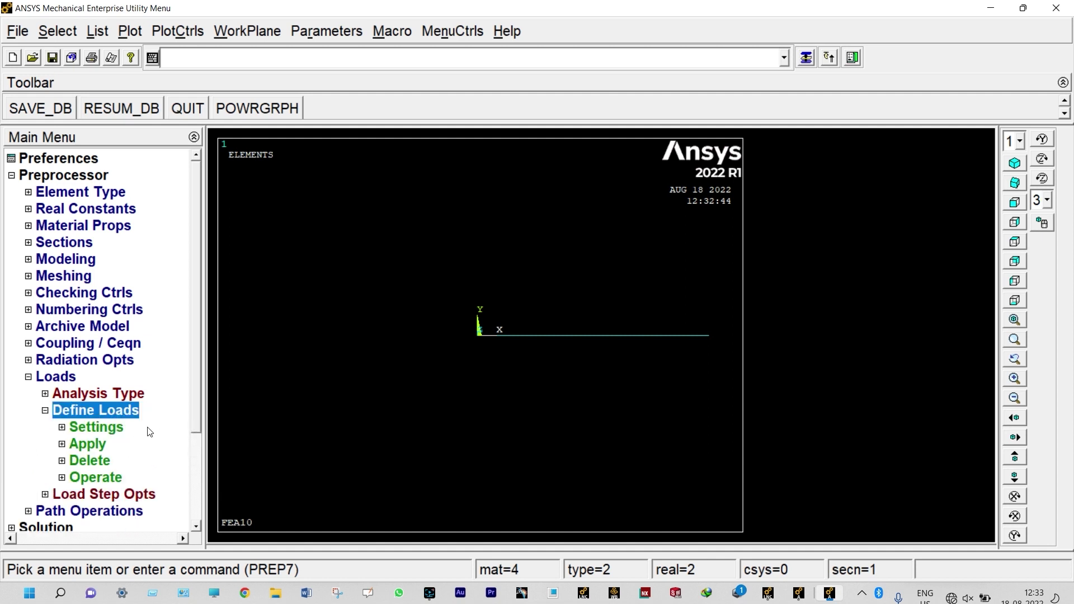
- Apply a fixed TEMP constraint on the node at the first boundary of the wall
{"action": "scroll", "coordinate": [176, 376], "scroll_direction": "down", "scroll_amount": 2}
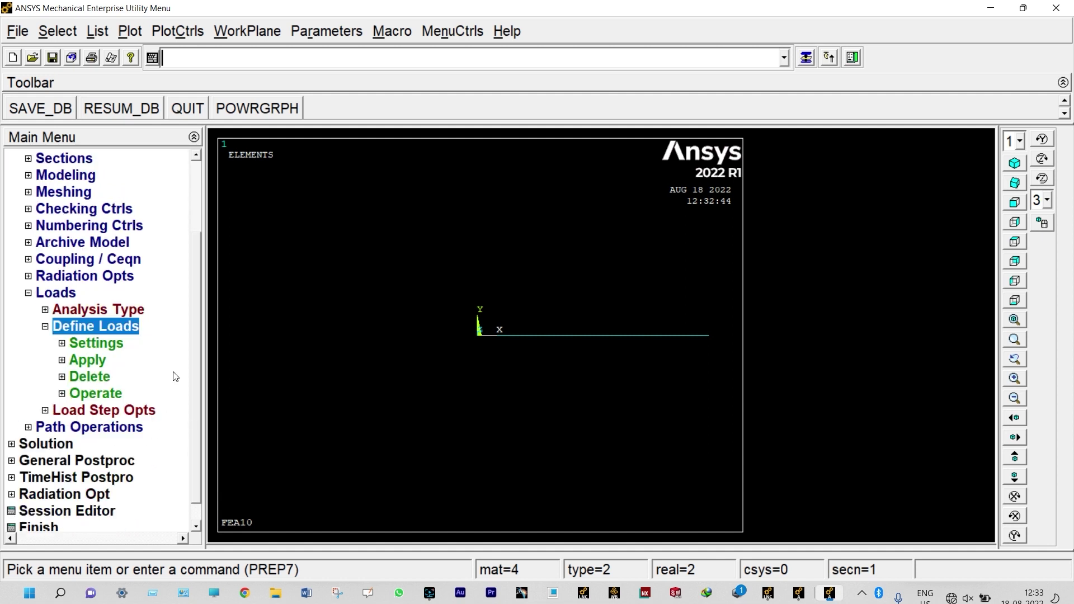
{"action": "left_click", "coordinate": [98, 361]}
{"action": "left_click", "coordinate": [104, 376]}
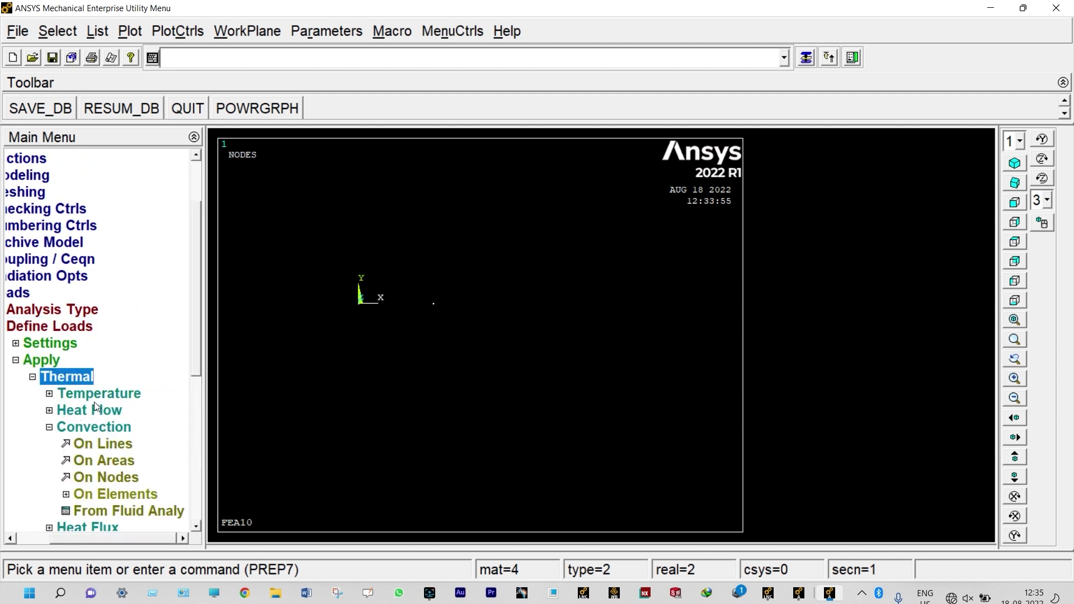
{"action": "left_click", "coordinate": [94, 394]}
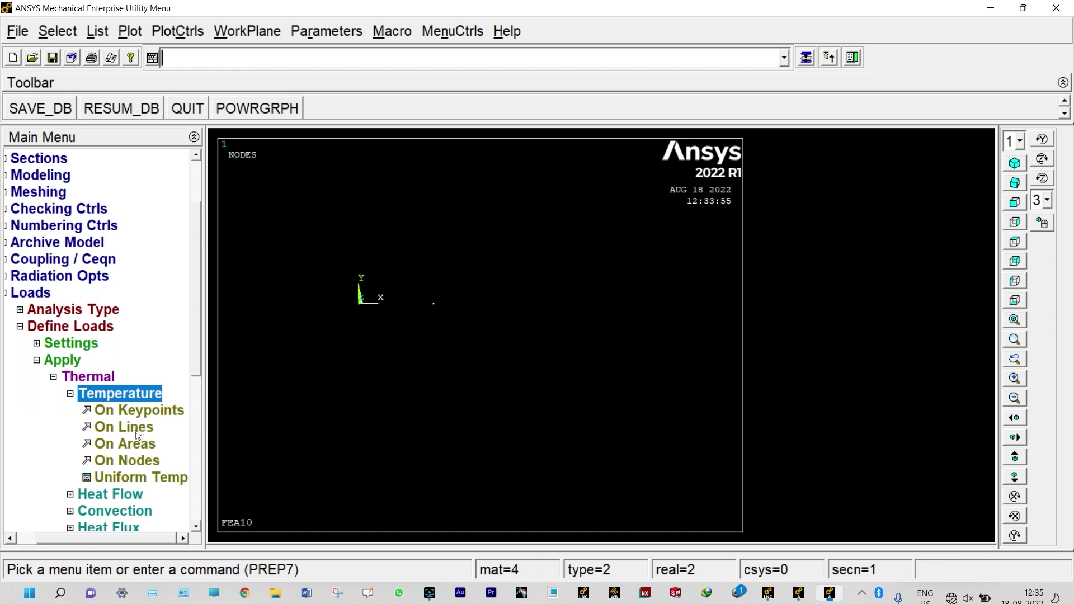
{"action": "left_click", "coordinate": [132, 462]}
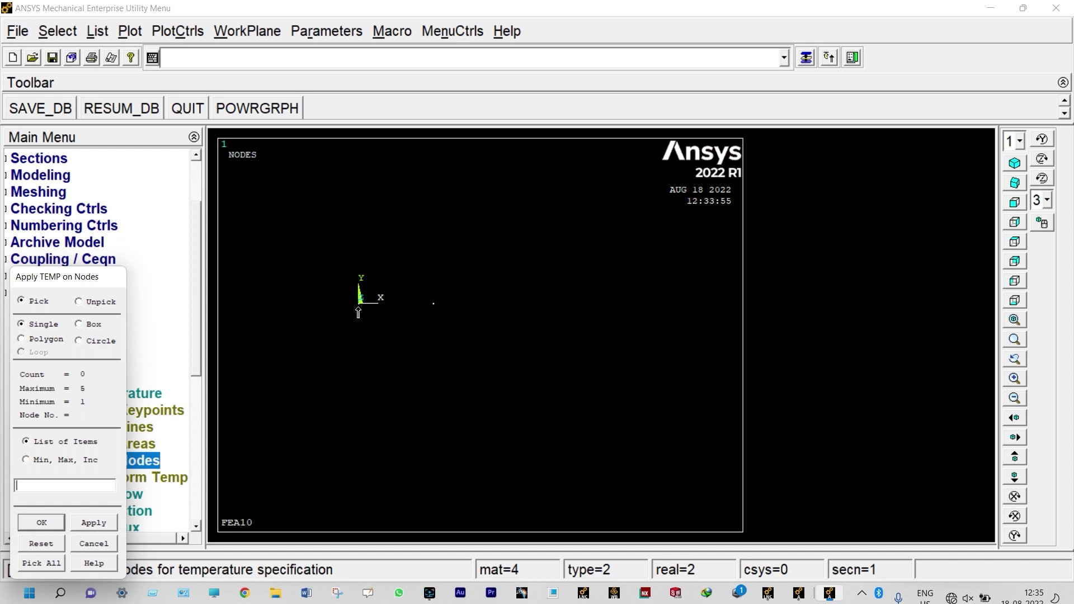
{"action": "left_click", "coordinate": [56, 521]}
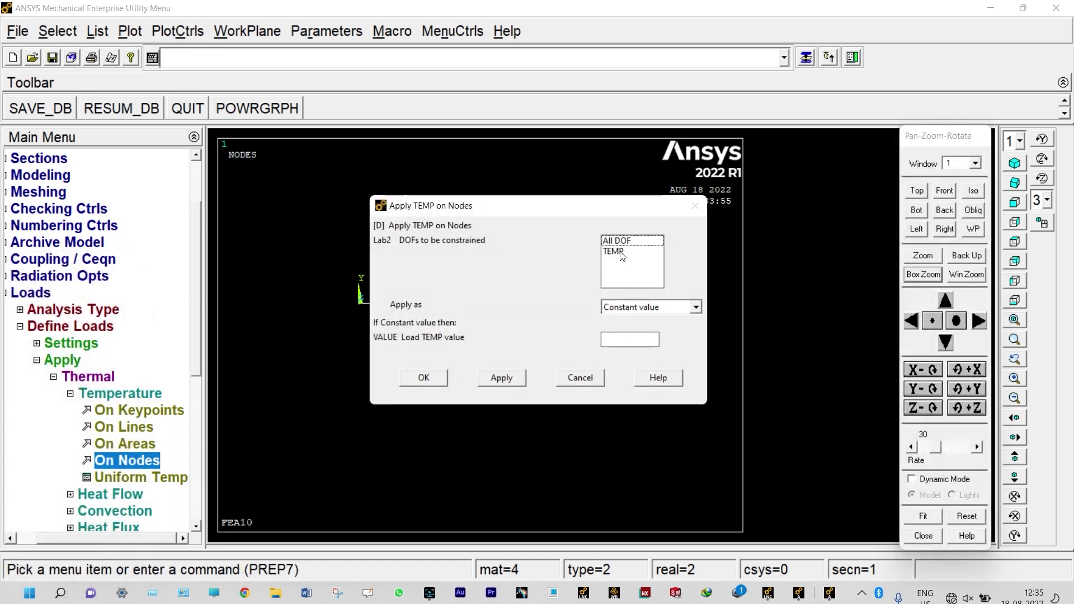
{"action": "left_click", "coordinate": [615, 252]}
{"action": "left_click", "coordinate": [617, 336]}
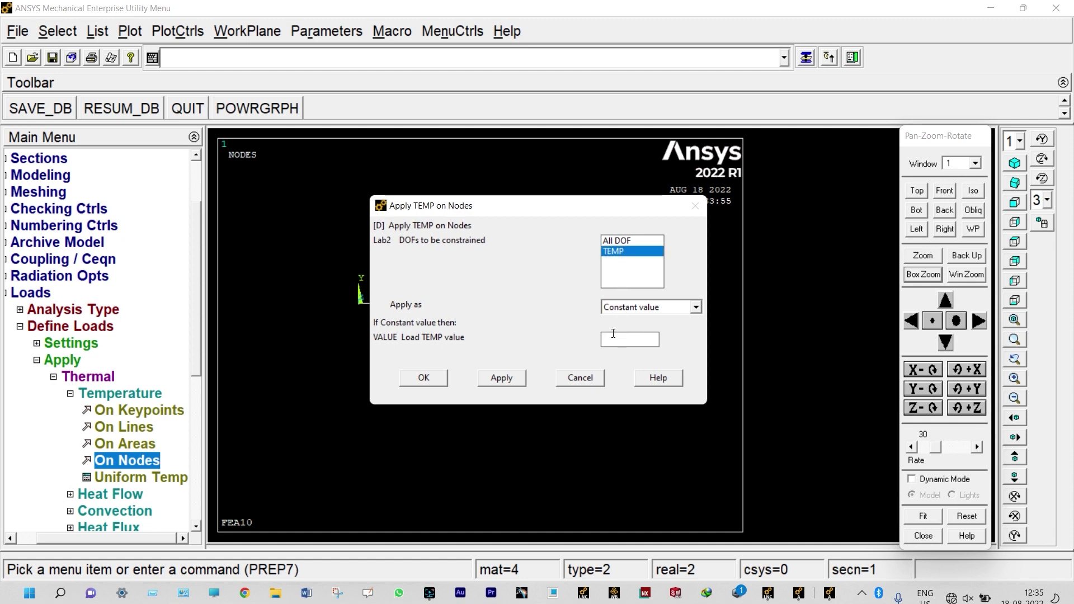
{"action": "left_click", "coordinate": [432, 378]}
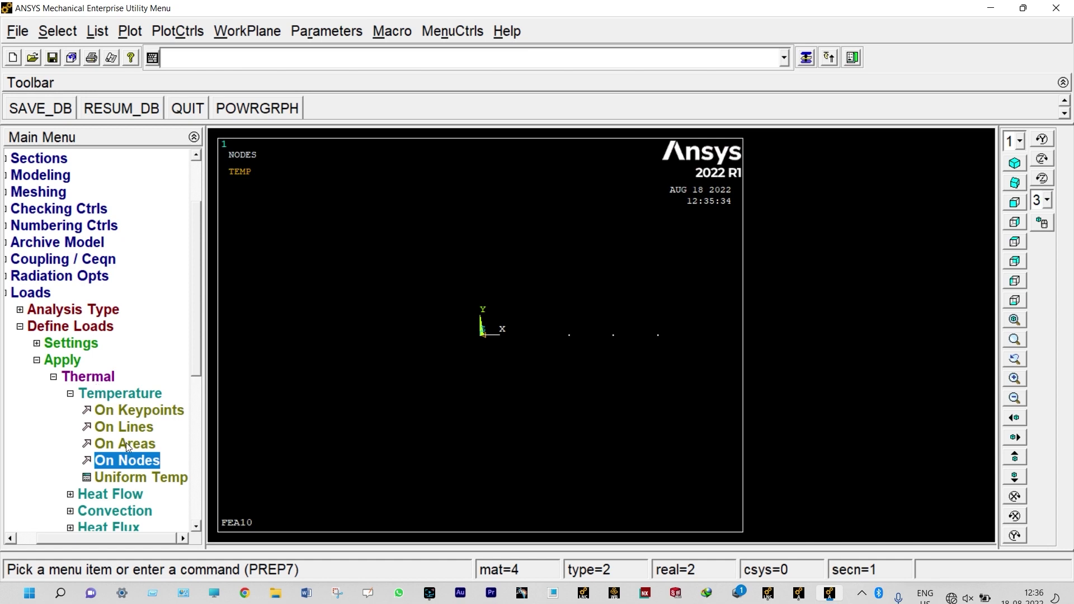
- Fix node 5, the wall's right end, at a temperature of 800
{"action": "left_click", "coordinate": [132, 465]}
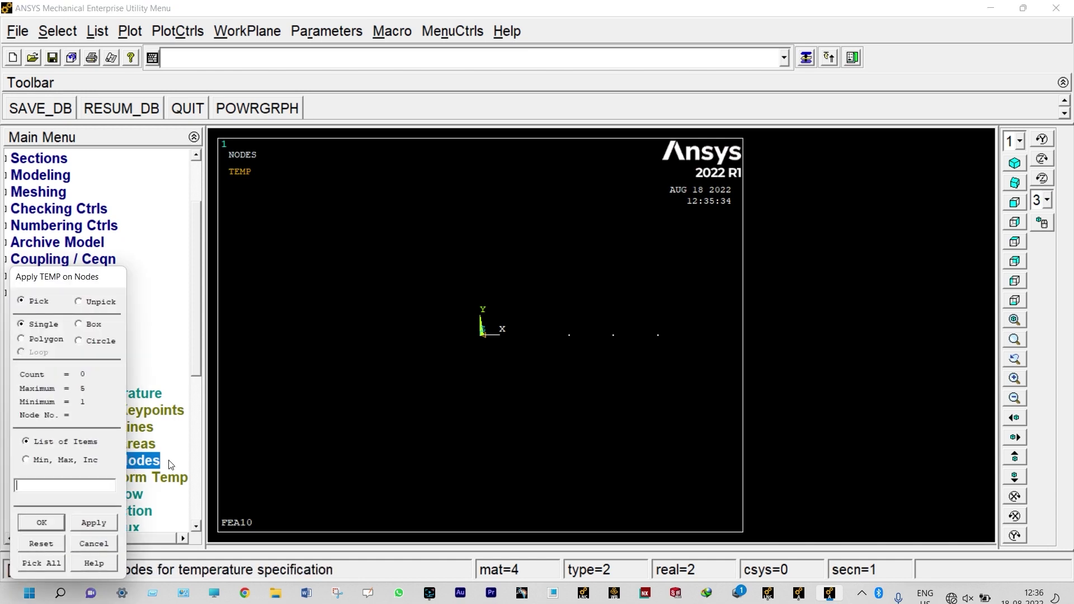
{"action": "left_click", "coordinate": [657, 335]}
{"action": "key", "text": "Return"}
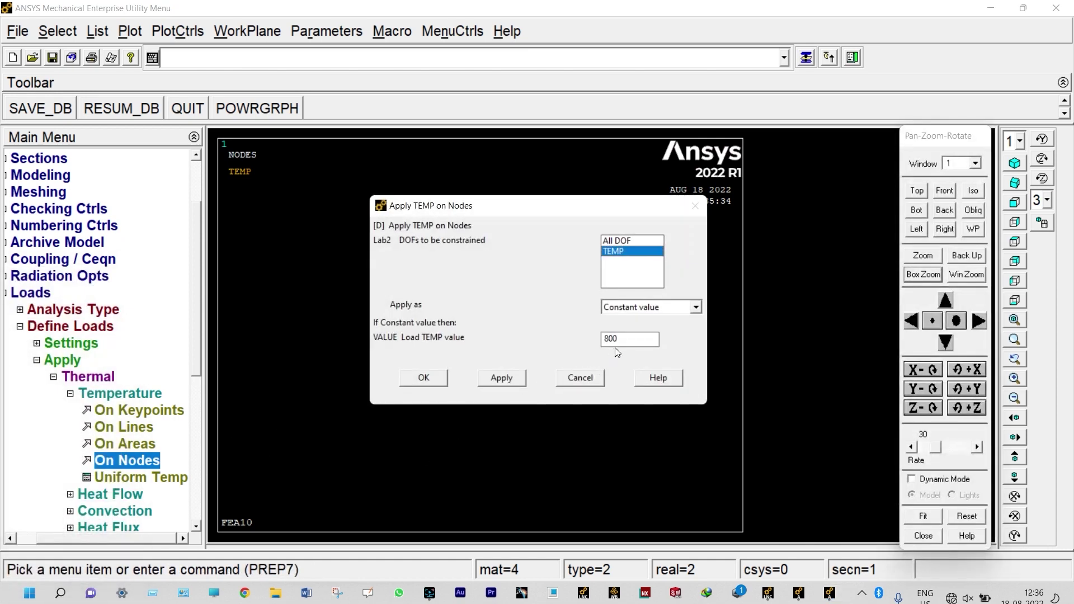
{"action": "left_click", "coordinate": [423, 377]}
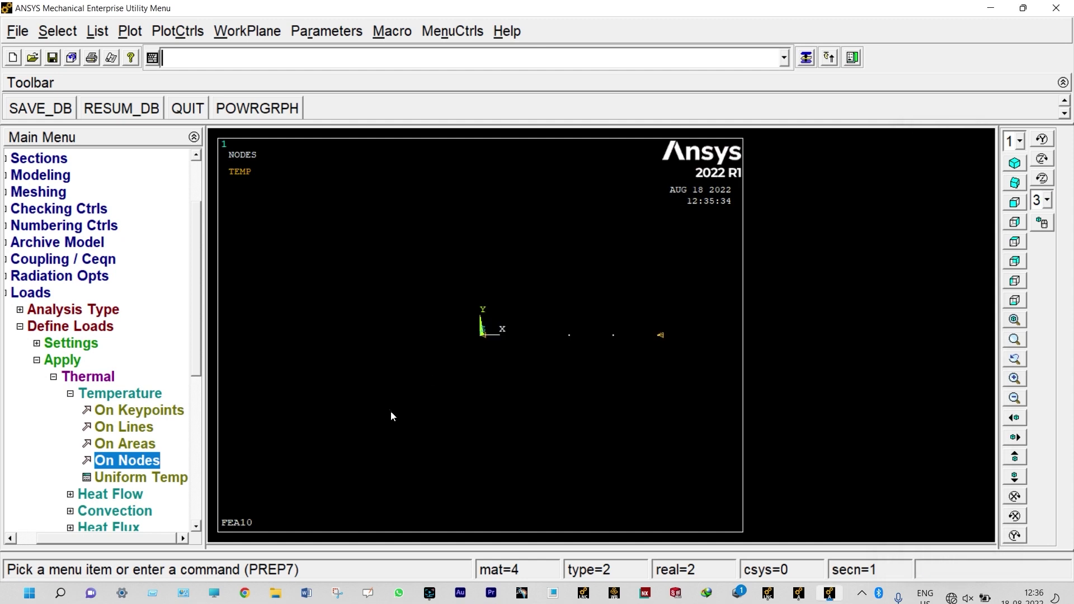
- Solve the current load step and dismiss the 'Solution is done!' note
{"action": "left_click", "coordinate": [34, 308]}
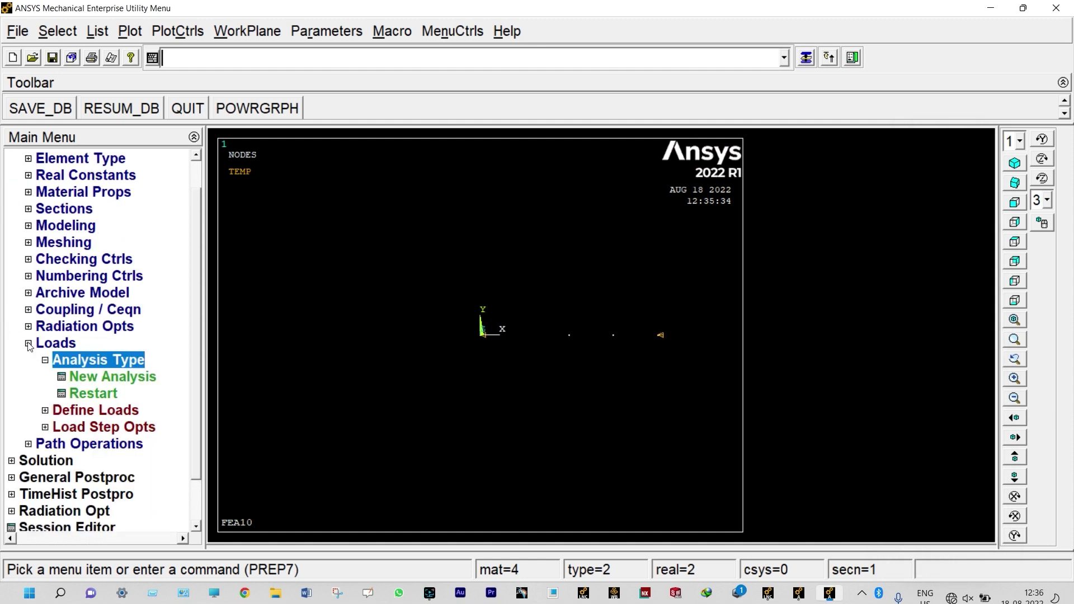
{"action": "left_click", "coordinate": [29, 344]}
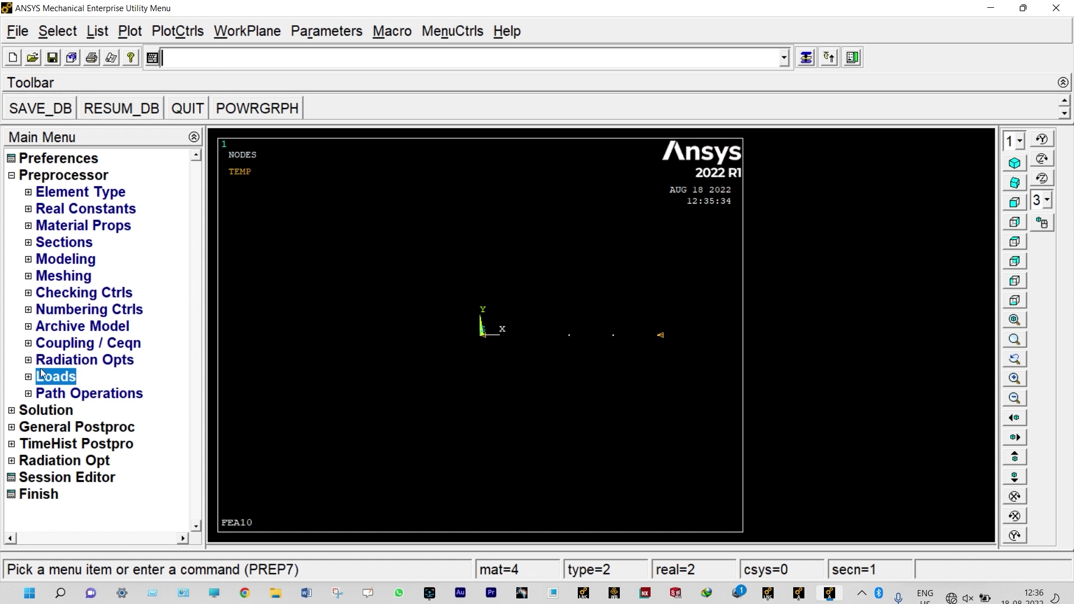
{"action": "left_click", "coordinate": [12, 411]}
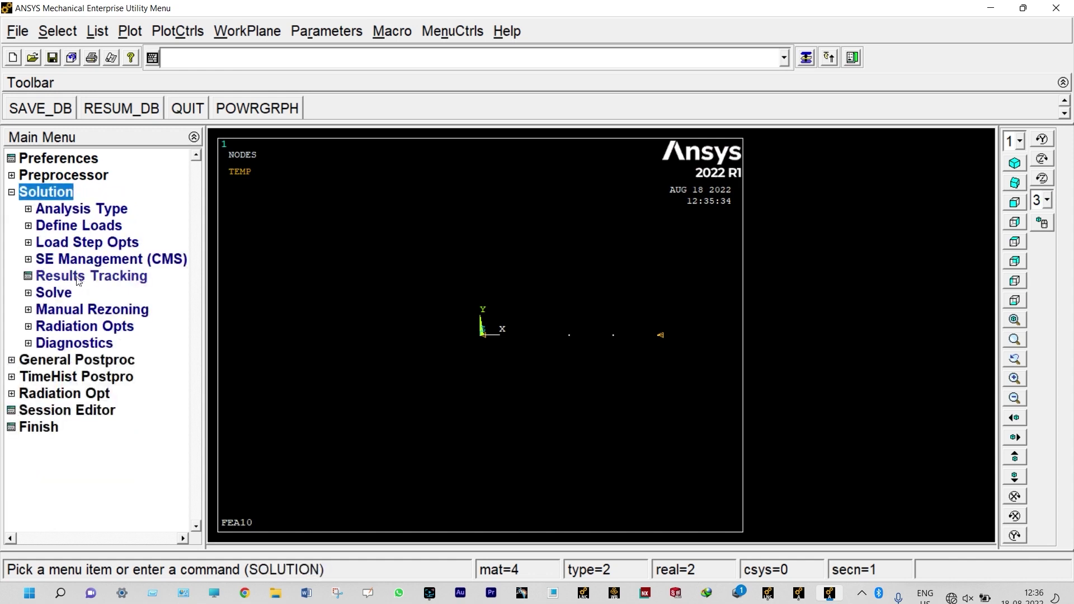
{"action": "left_click", "coordinate": [53, 294]}
{"action": "left_click", "coordinate": [67, 309]}
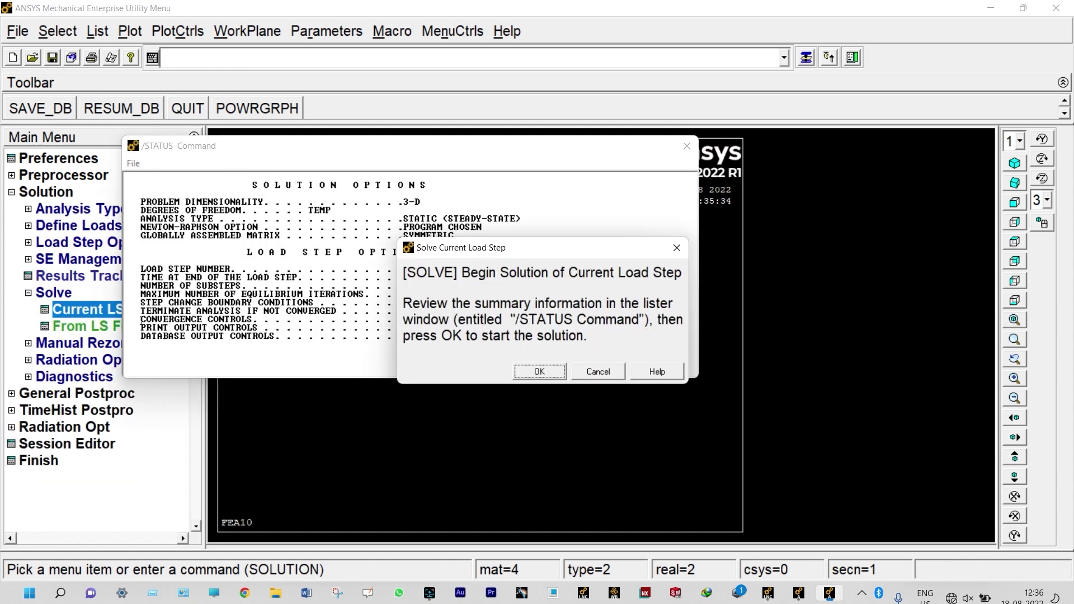
{"action": "left_click", "coordinate": [533, 370]}
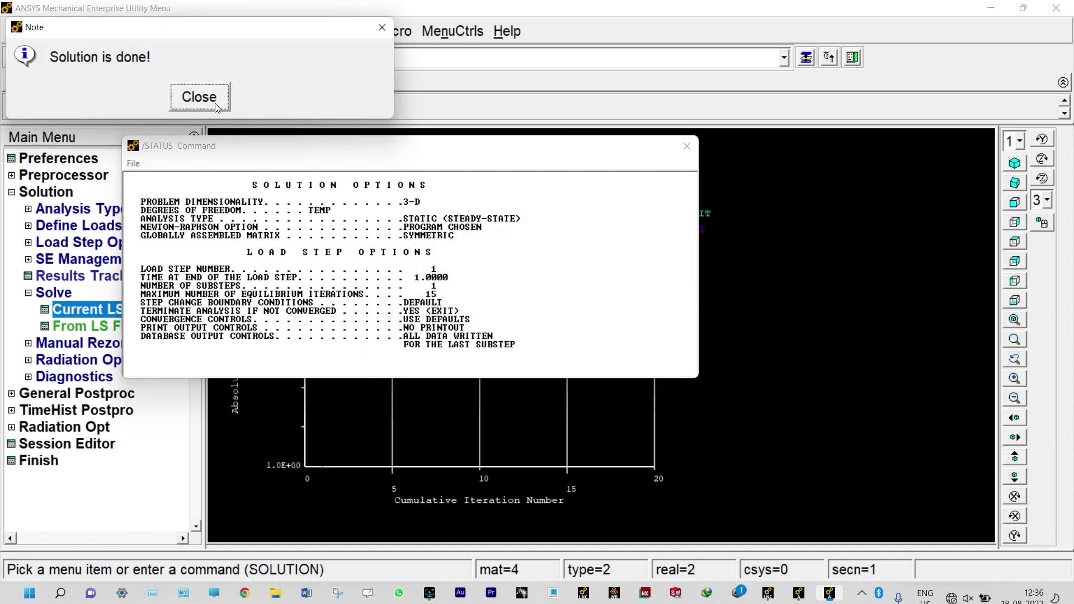
{"action": "left_click", "coordinate": [217, 107]}
{"action": "left_click", "coordinate": [62, 394]}
- Plot the DOF Solution Nodal Temperature contour, spanning 20 to 800 across the wall
{"action": "left_click", "coordinate": [73, 275]}
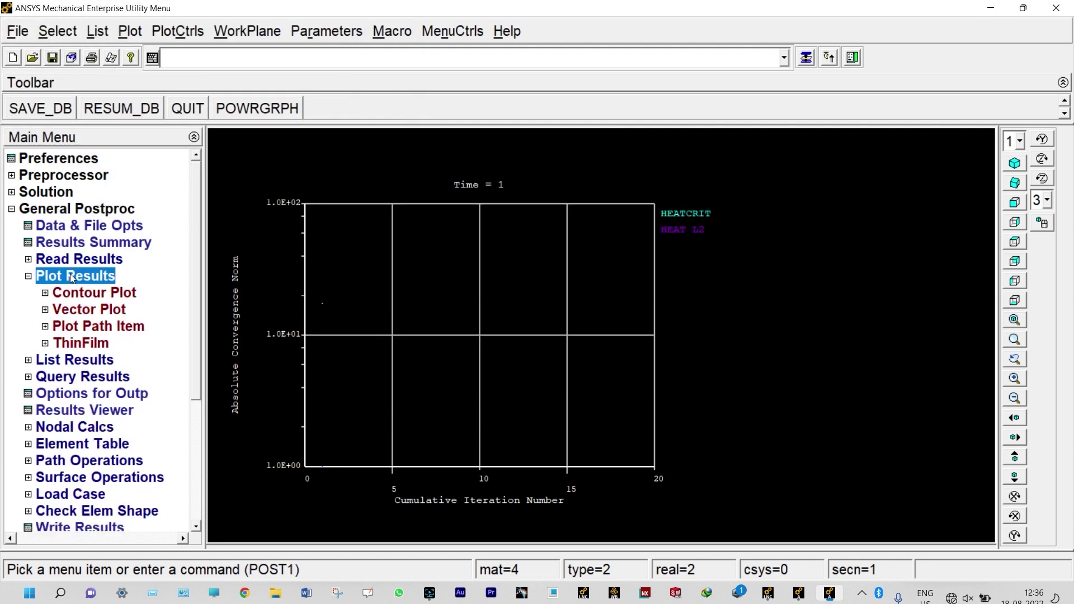
{"action": "left_click", "coordinate": [79, 292]}
{"action": "left_click", "coordinate": [88, 312]}
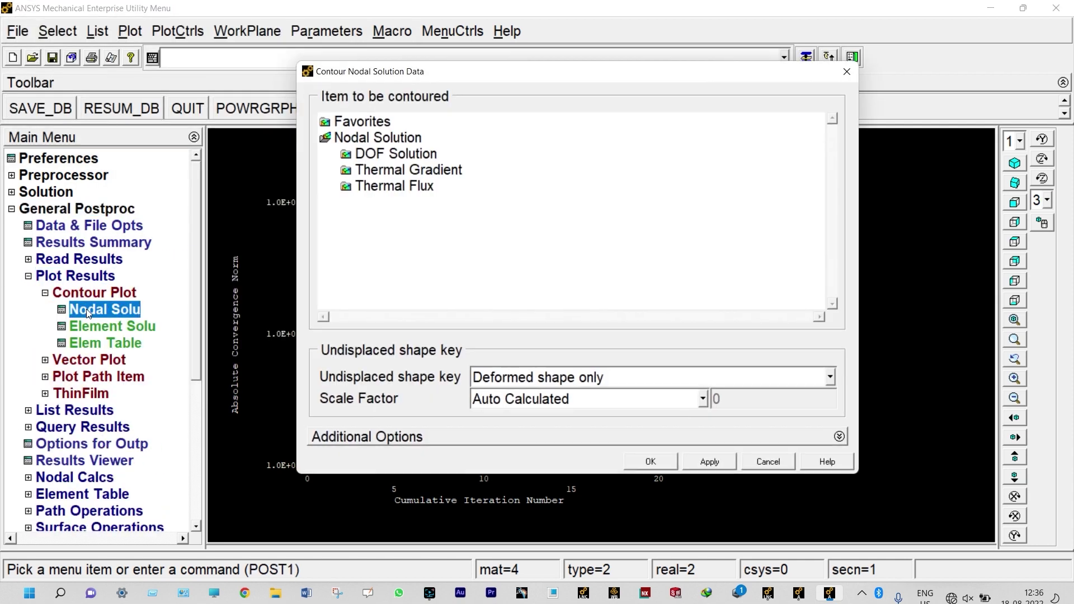
{"action": "left_click", "coordinate": [390, 157]}
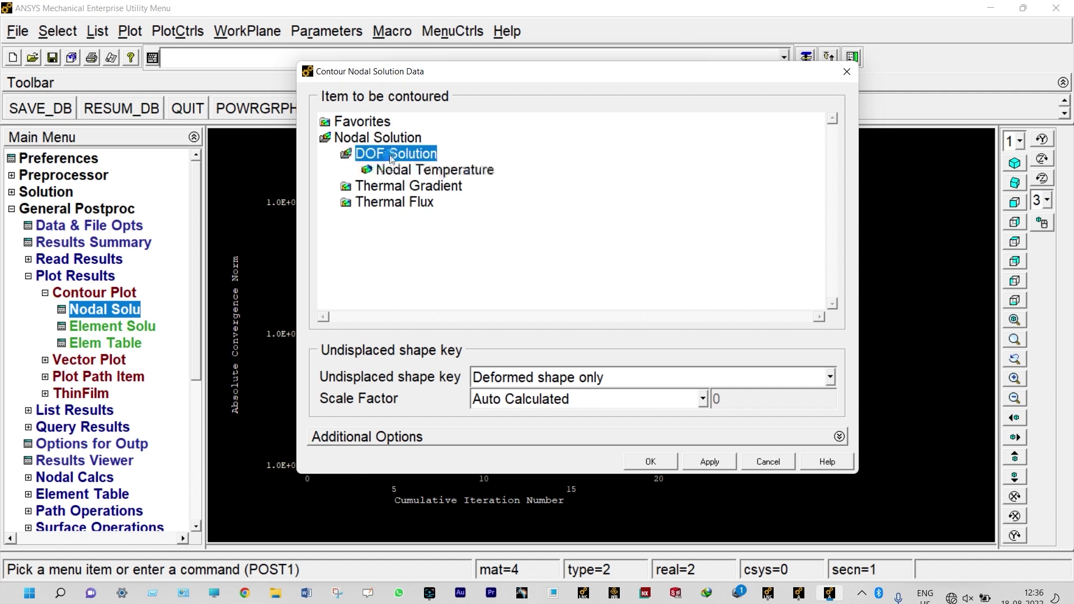
{"action": "left_click", "coordinate": [398, 170]}
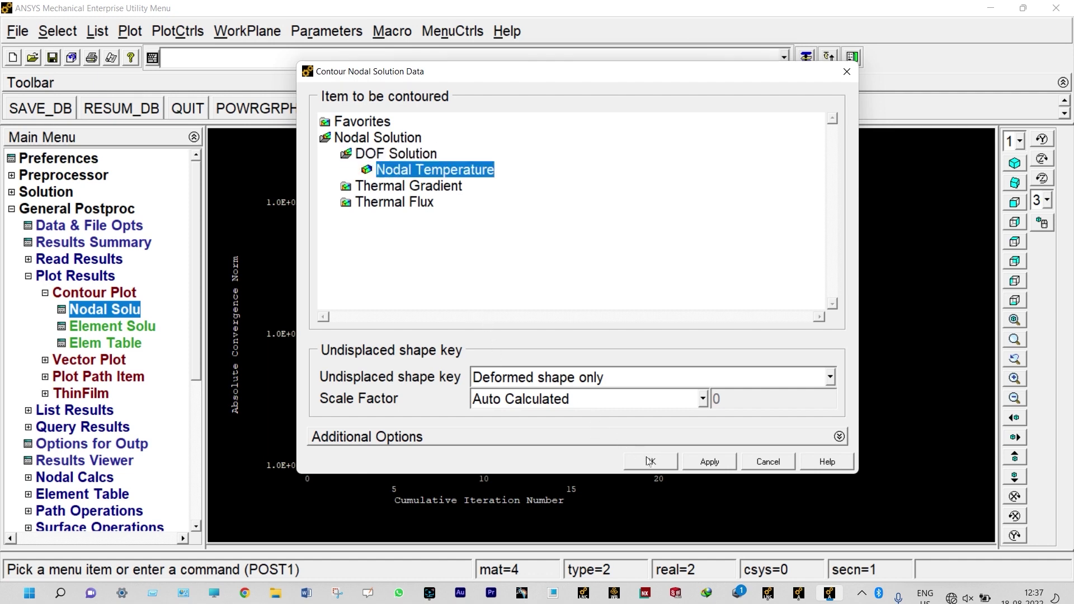
{"action": "left_click", "coordinate": [649, 461]}
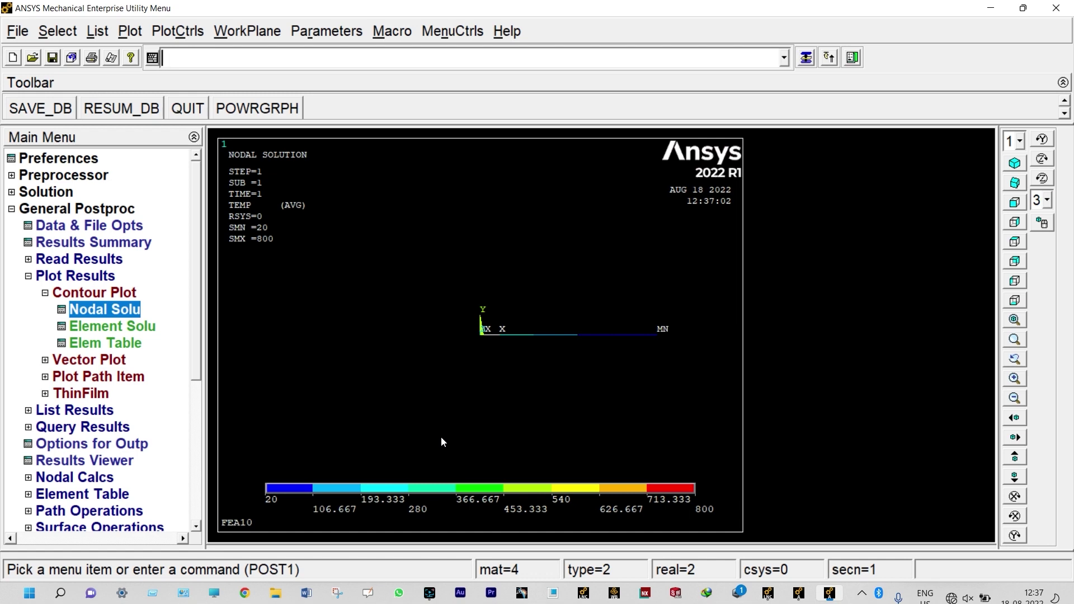
- List the nodal temperatures: 800, 304.76, 119.05, 57.143 and 20
{"action": "left_click", "coordinate": [75, 410]}
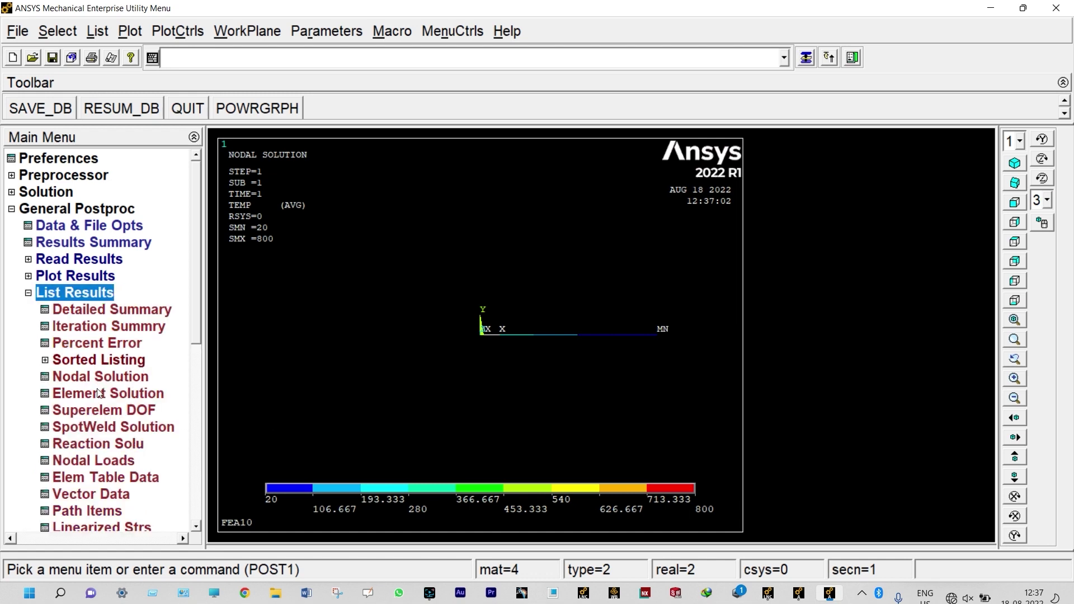
{"action": "left_click", "coordinate": [100, 377]}
{"action": "left_click", "coordinate": [466, 248]}
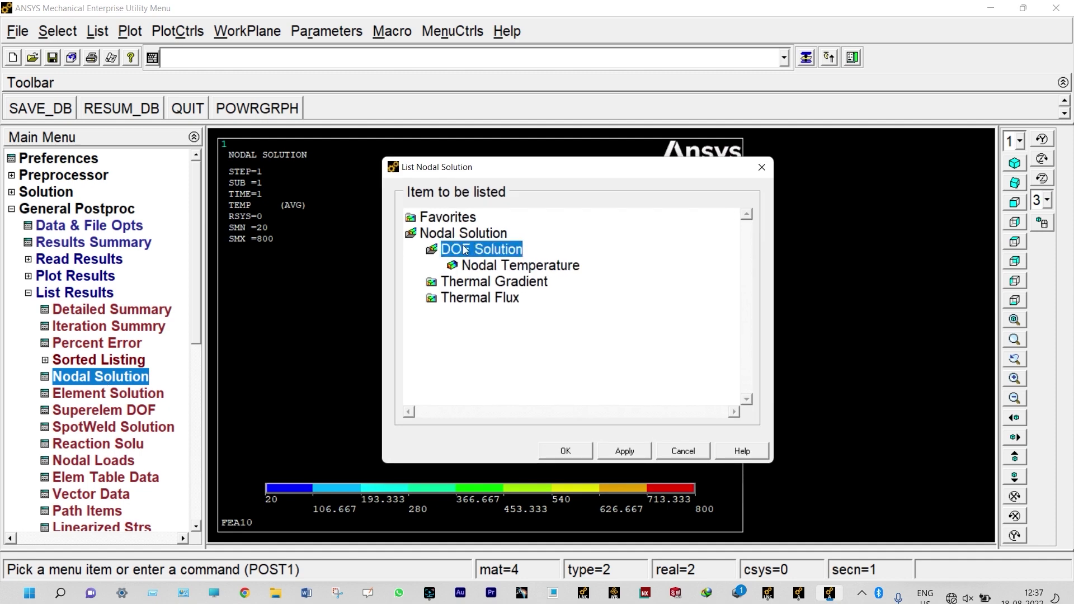
{"action": "left_click", "coordinate": [477, 265]}
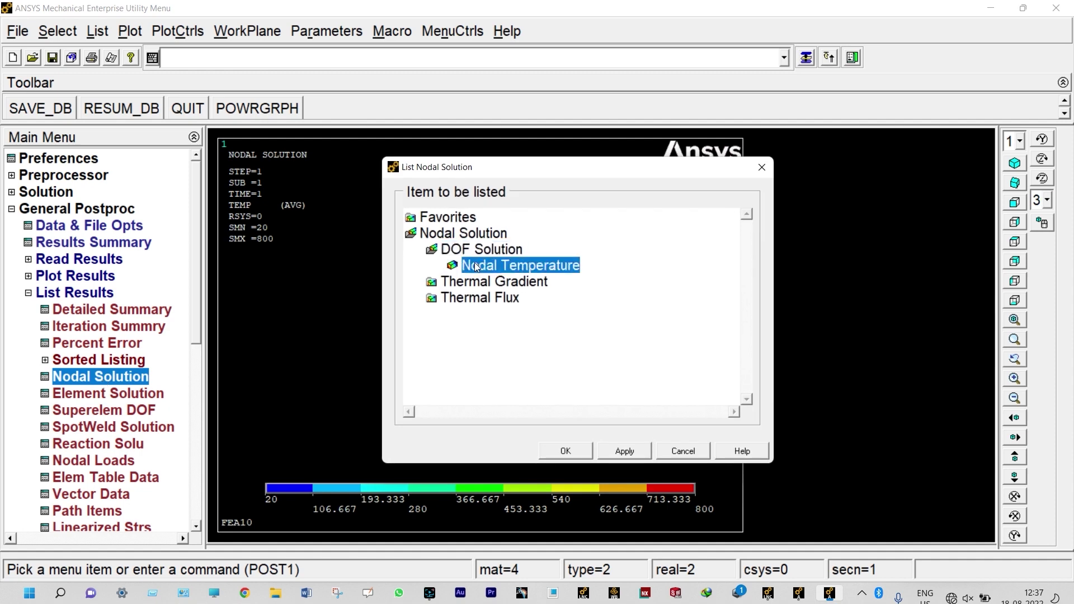
{"action": "left_click", "coordinate": [573, 450]}
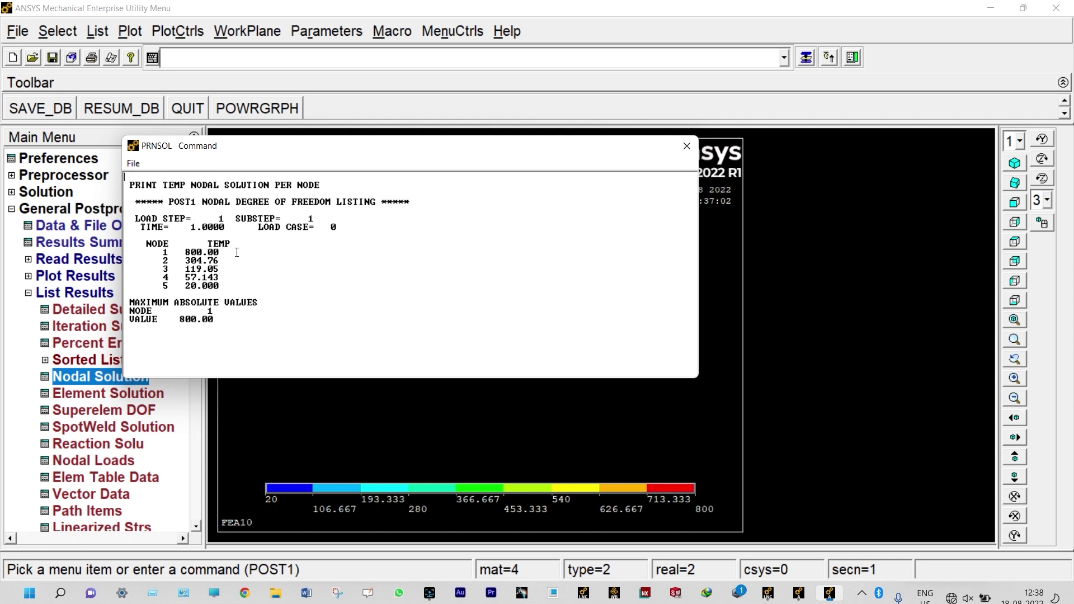
- Save the listing as PRNSOL.lis on the Desktop and close its window
{"action": "left_click", "coordinate": [133, 164]}
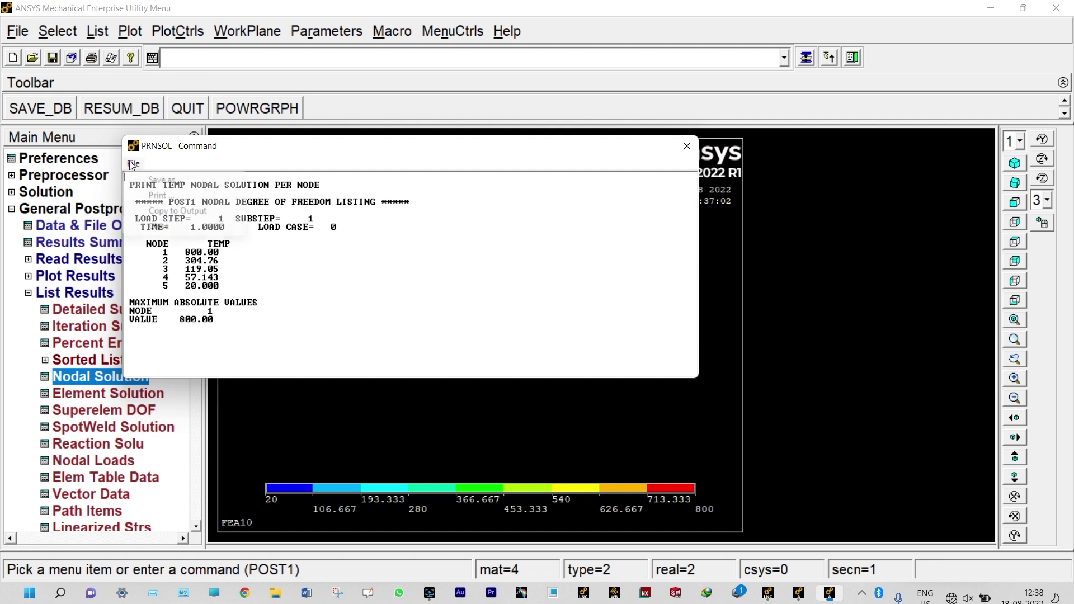
{"action": "left_click", "coordinate": [150, 179]}
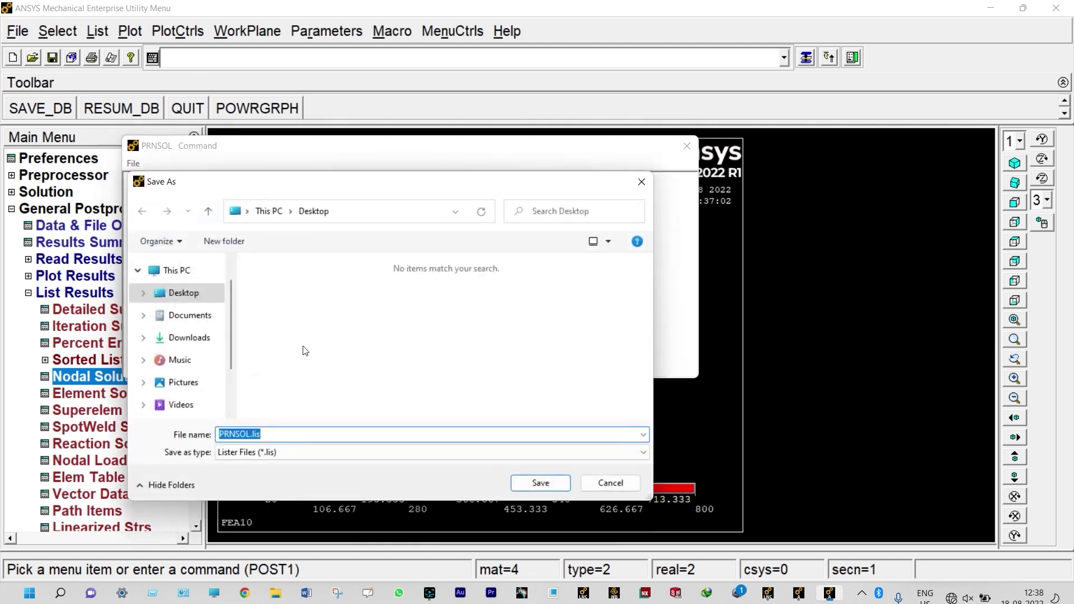
{"action": "left_click", "coordinate": [536, 413]}
{"action": "left_click", "coordinate": [685, 147]}
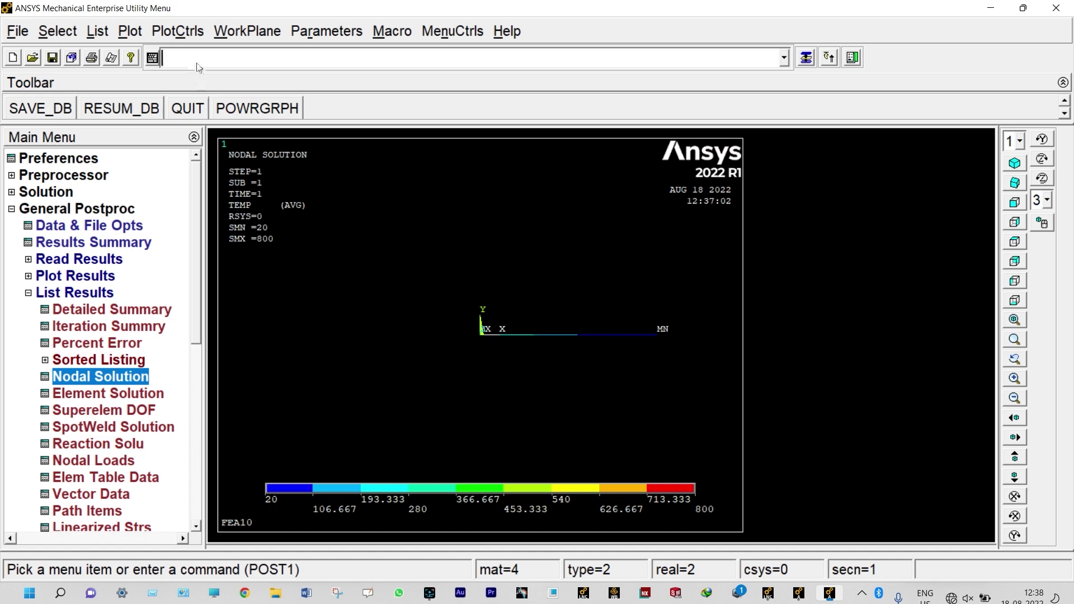
- Turn on ESHAPE to show elements as 3-D slabs and switch to the oblique view
{"action": "left_click", "coordinate": [187, 32]}
{"action": "mouse_move", "coordinate": [244, 141]}
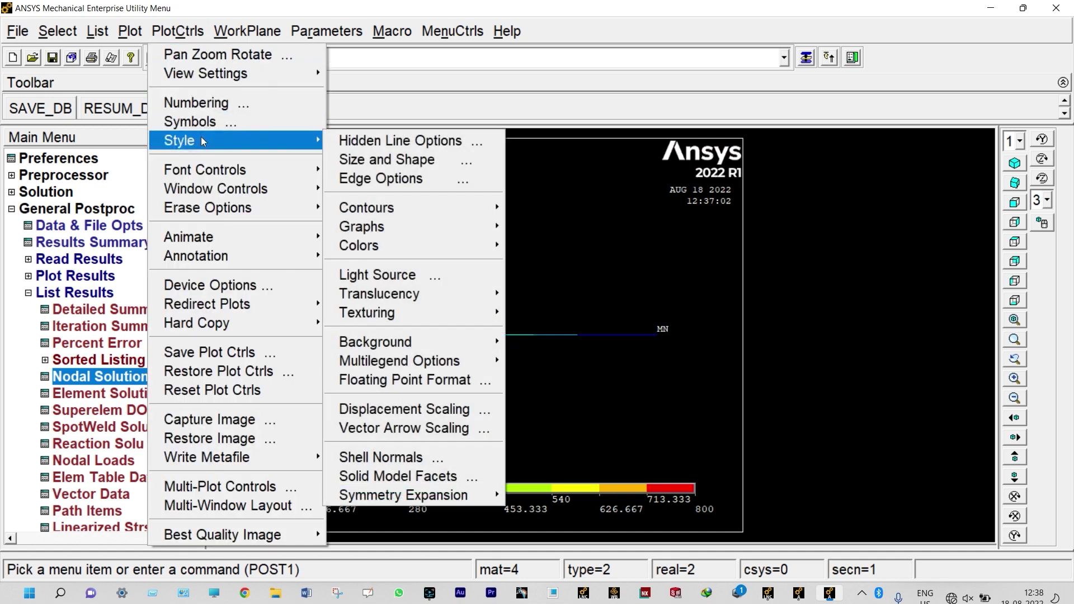
{"action": "left_click", "coordinate": [386, 160]}
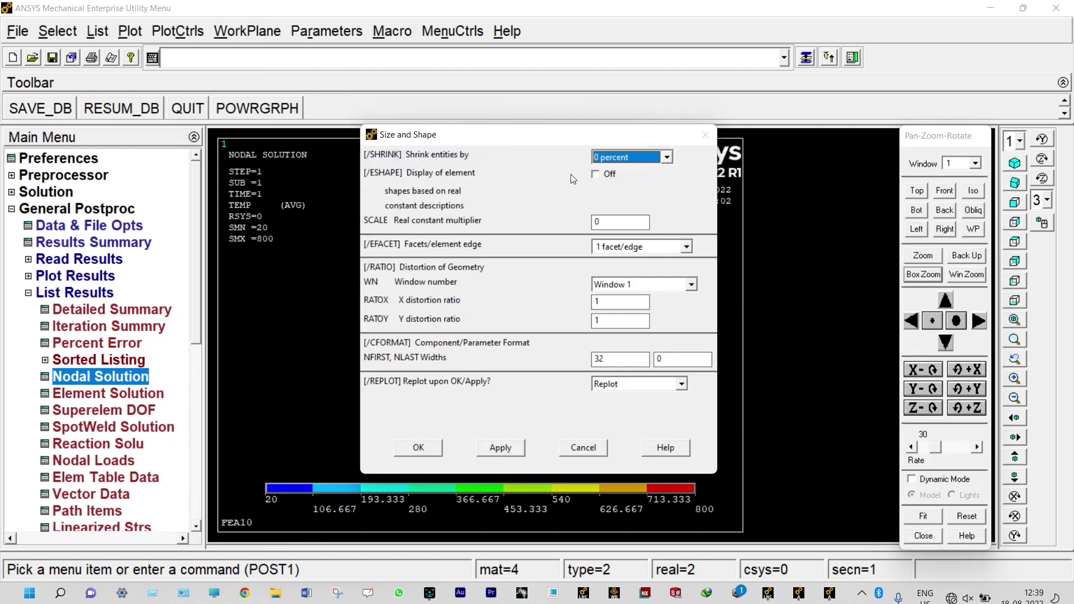
{"action": "left_click", "coordinate": [595, 174]}
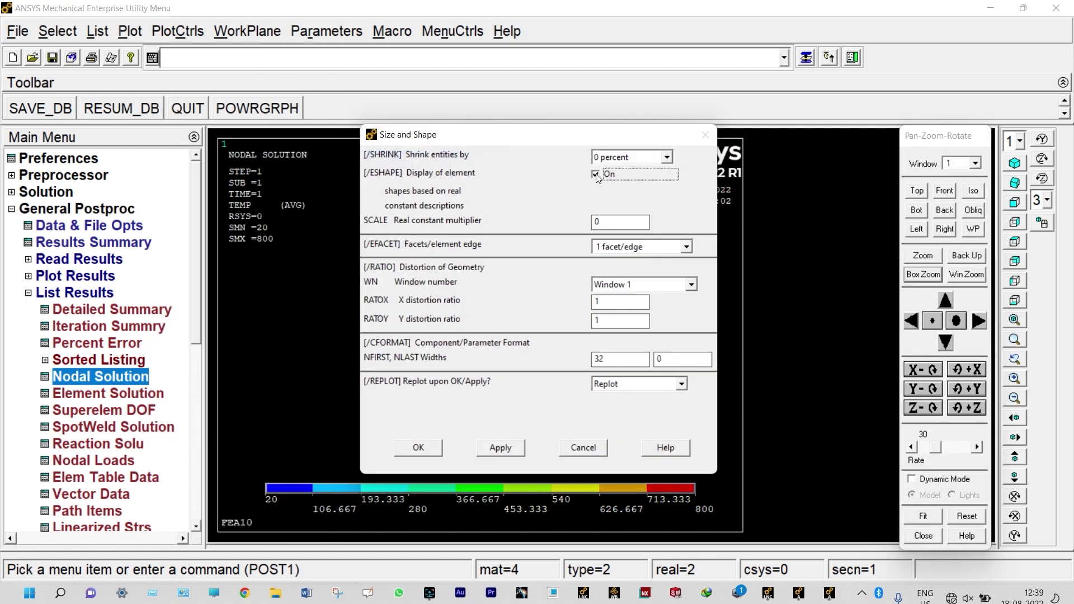
{"action": "left_click", "coordinate": [418, 448]}
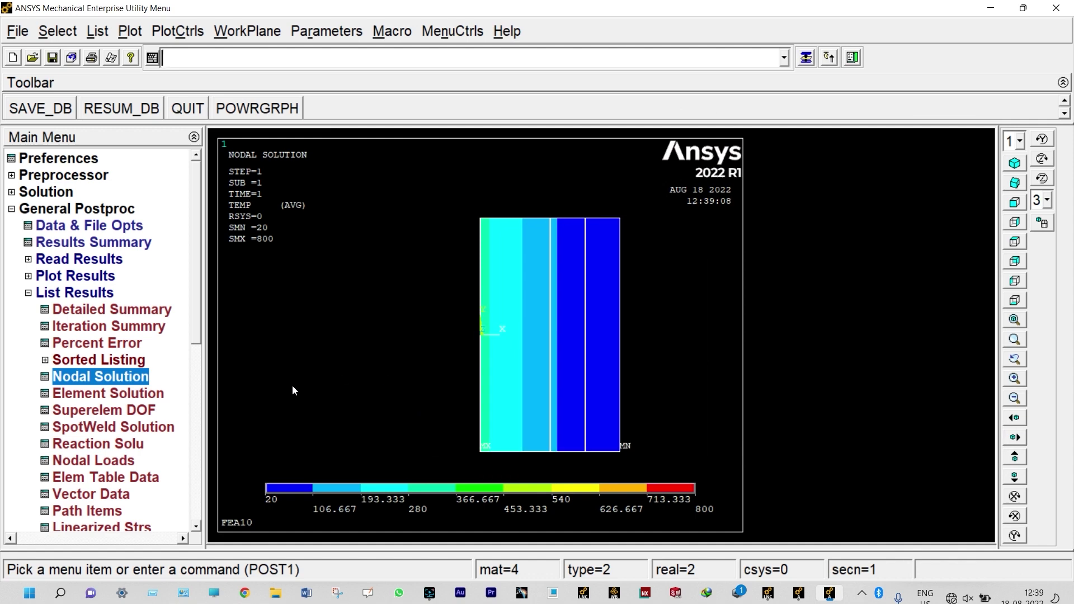
{"action": "left_click", "coordinate": [1015, 183]}
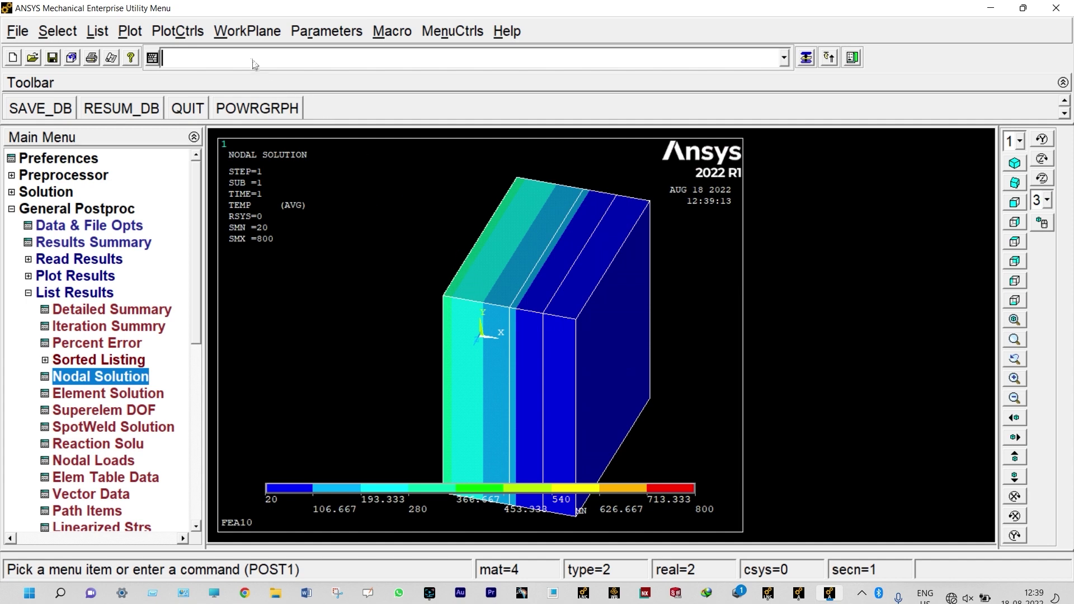
- Animate nodal TEMP over 10 frames forward only, then close the Animation Controller
{"action": "left_click", "coordinate": [190, 34]}
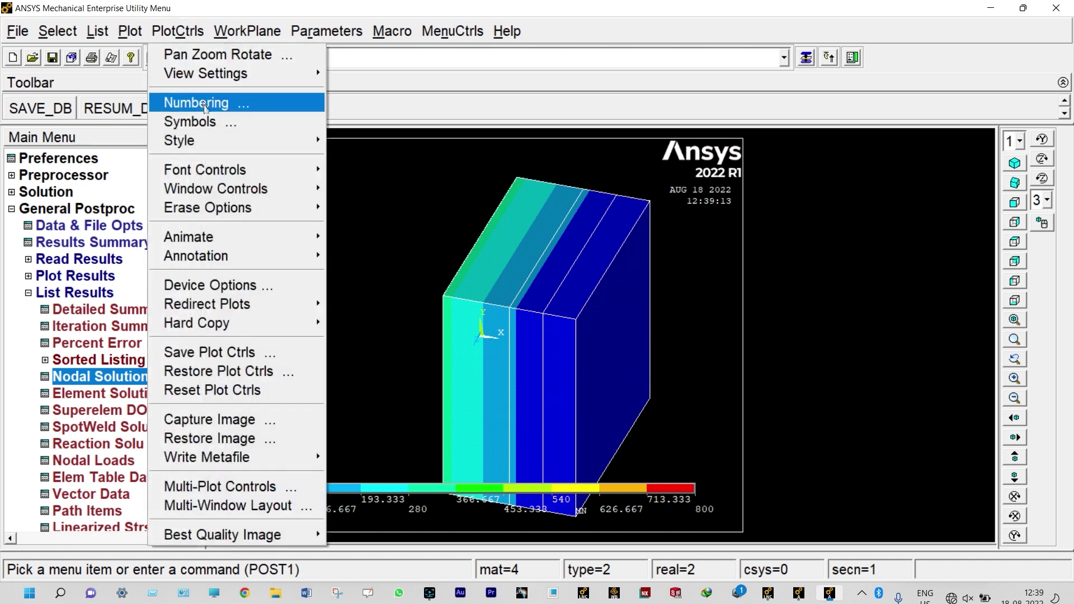
{"action": "mouse_move", "coordinate": [227, 245]}
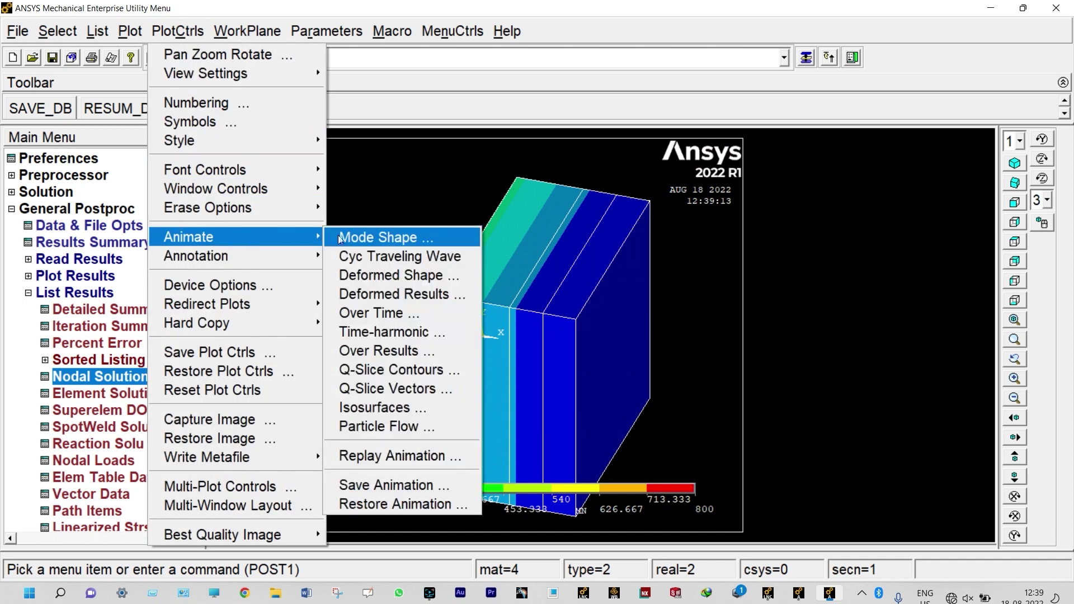
{"action": "left_click", "coordinate": [406, 293]}
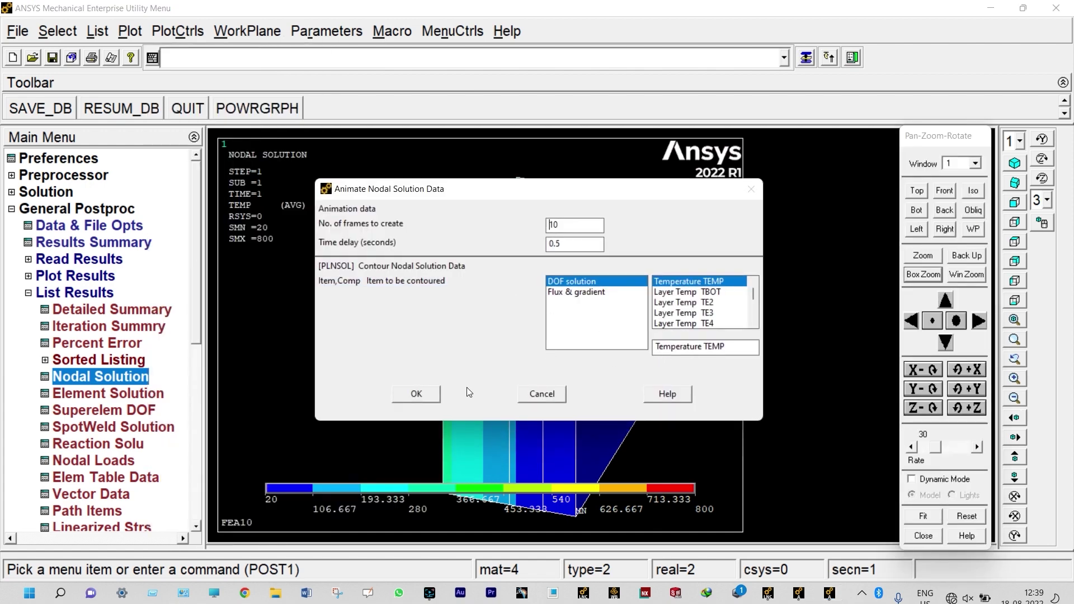
{"action": "left_click", "coordinate": [428, 394]}
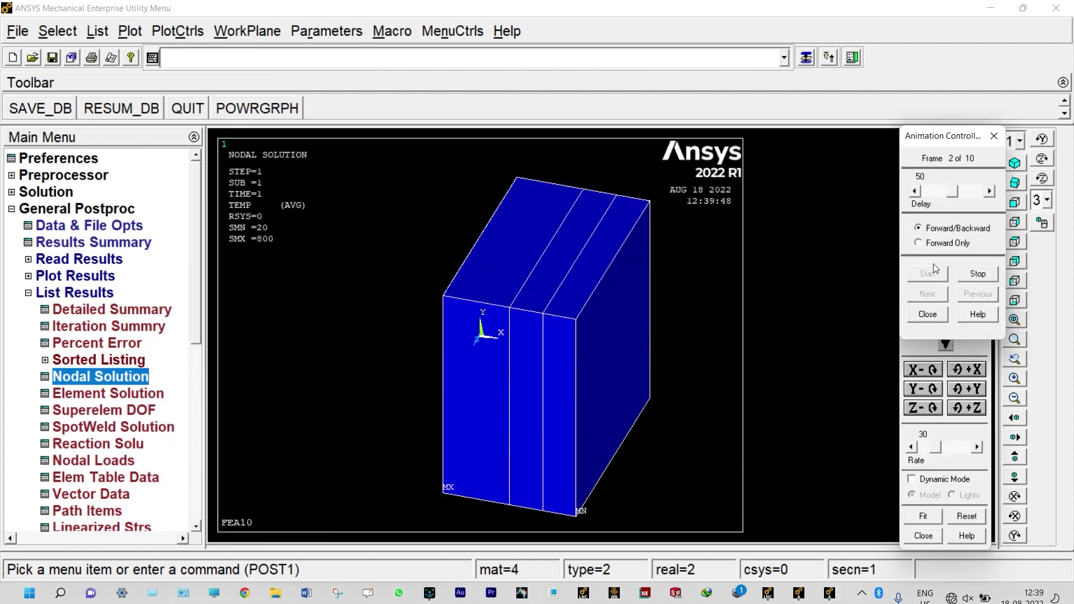
{"action": "left_click", "coordinate": [919, 245]}
{"action": "left_click", "coordinate": [909, 312]}
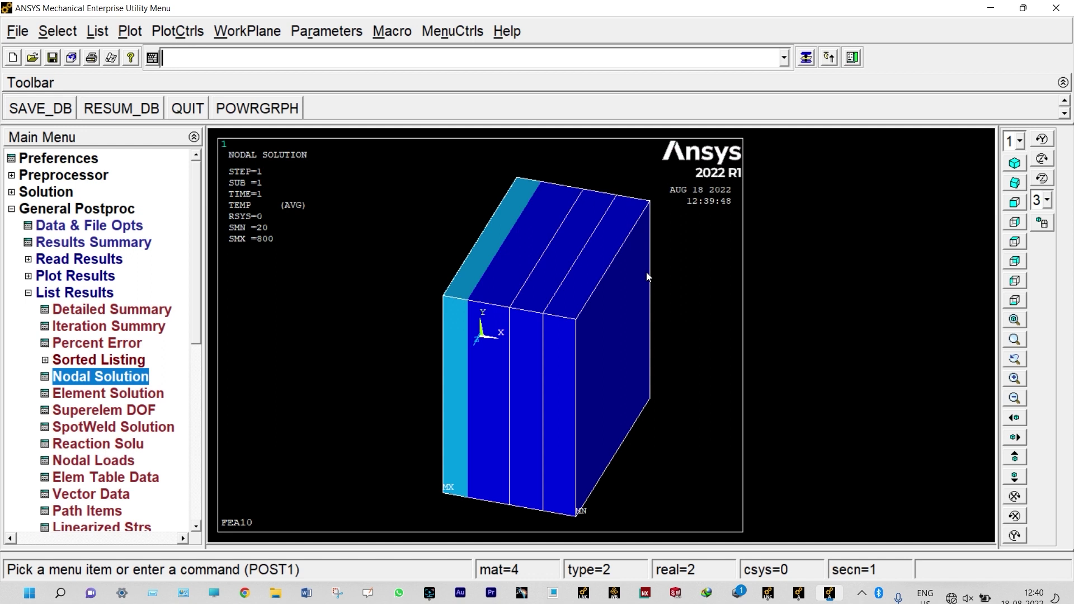
{"action": "left_click", "coordinate": [1044, 19]}
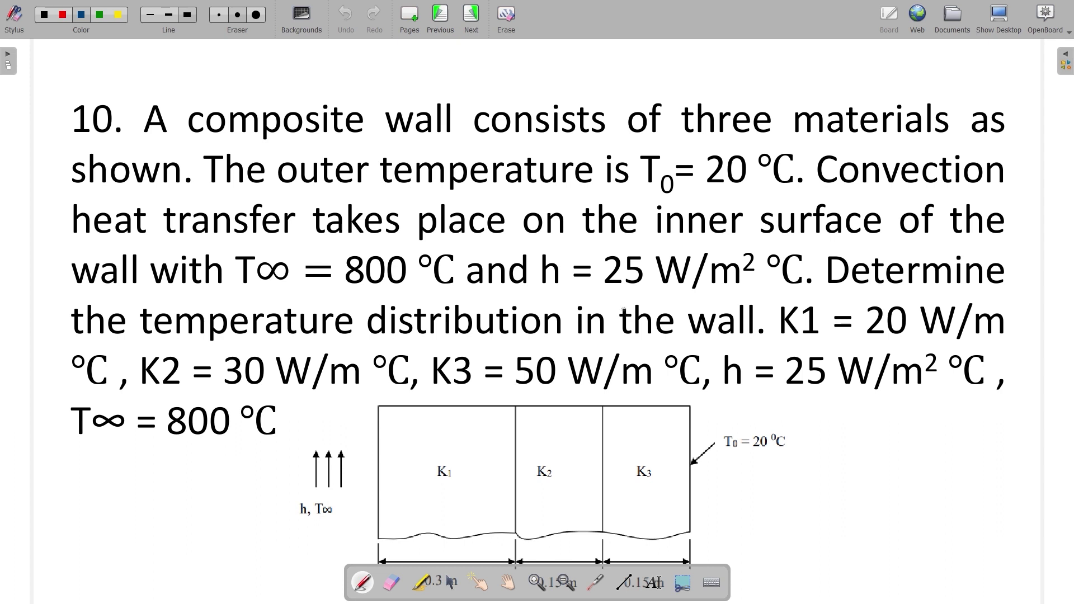
- Go to the OpenBoard page showing the three-element finite element model
{"action": "left_click", "coordinate": [471, 19]}
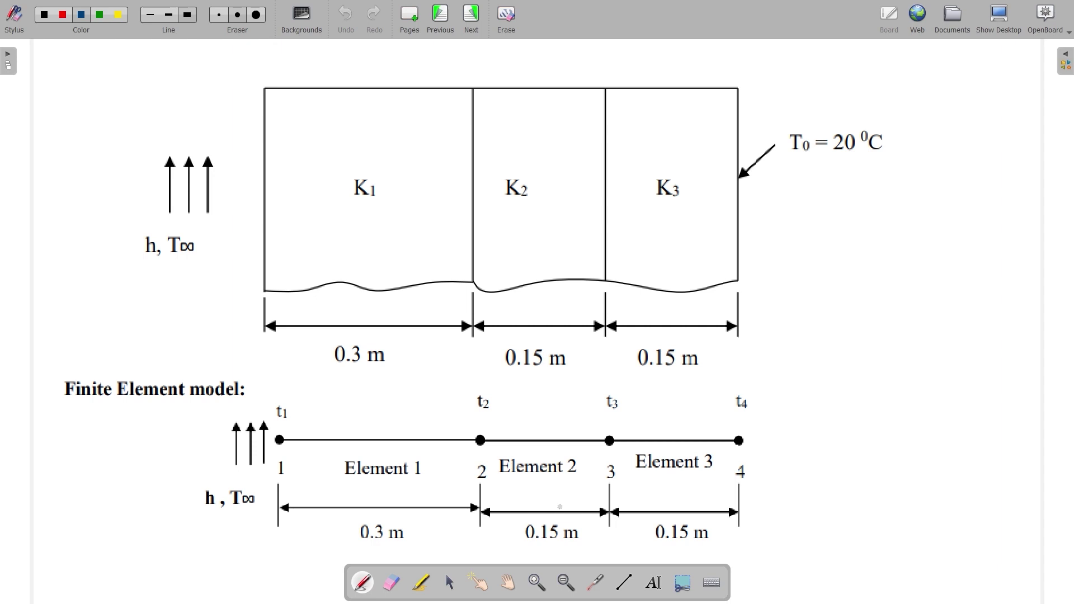
- On the element matrices page, circle the k³ and k² matrices, then advance
{"action": "key", "text": "Page_Down"}
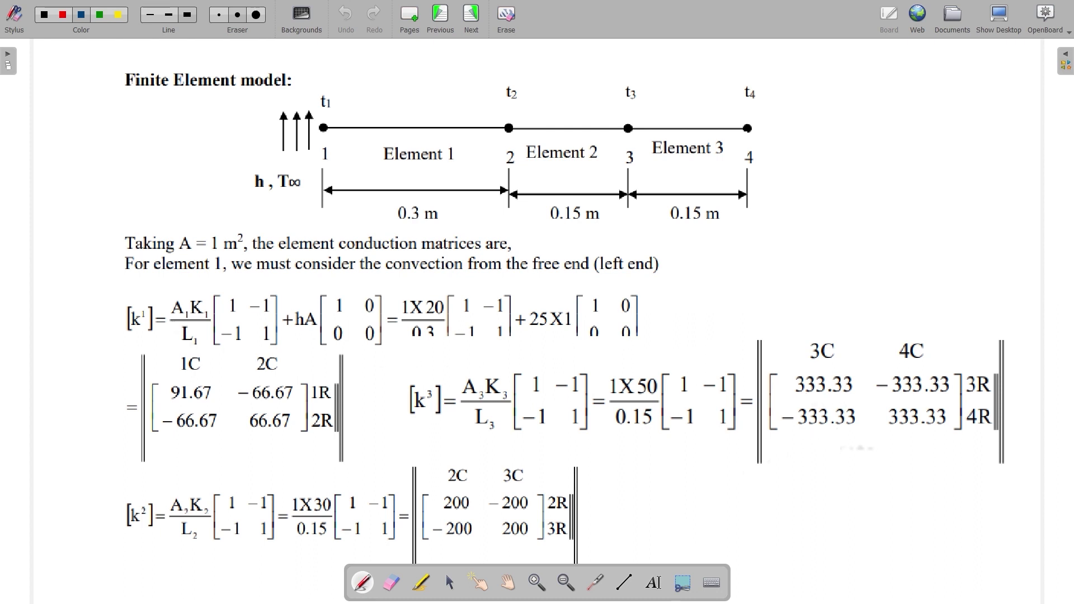
{"action": "mouse_move", "coordinate": [795, 456]}
{"action": "left_mouse_down"}
{"action": "mouse_move", "coordinate": [994, 452]}
{"action": "mouse_move", "coordinate": [968, 312]}
{"action": "mouse_move", "coordinate": [766, 353]}
{"action": "mouse_move", "coordinate": [786, 448]}
{"action": "mouse_move", "coordinate": [903, 457]}
{"action": "left_mouse_up"}
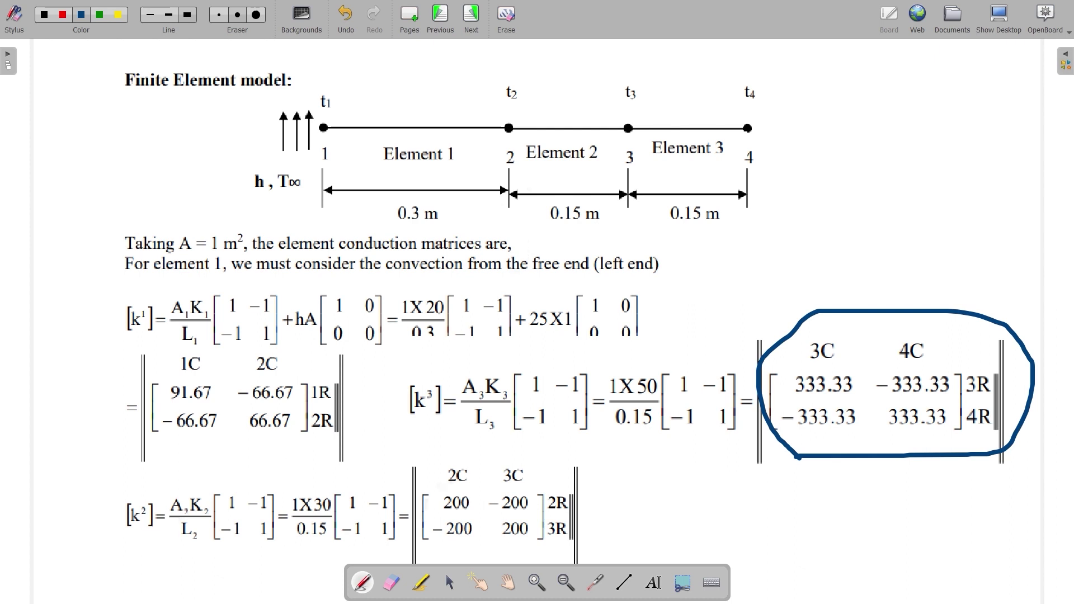
{"action": "mouse_move", "coordinate": [461, 456]}
{"action": "left_mouse_down"}
{"action": "mouse_move", "coordinate": [436, 467]}
{"action": "mouse_move", "coordinate": [426, 516]}
{"action": "mouse_move", "coordinate": [440, 548]}
{"action": "mouse_move", "coordinate": [566, 559]}
{"action": "mouse_move", "coordinate": [619, 508]}
{"action": "mouse_move", "coordinate": [536, 463]}
{"action": "mouse_move", "coordinate": [454, 453]}
{"action": "left_mouse_up"}
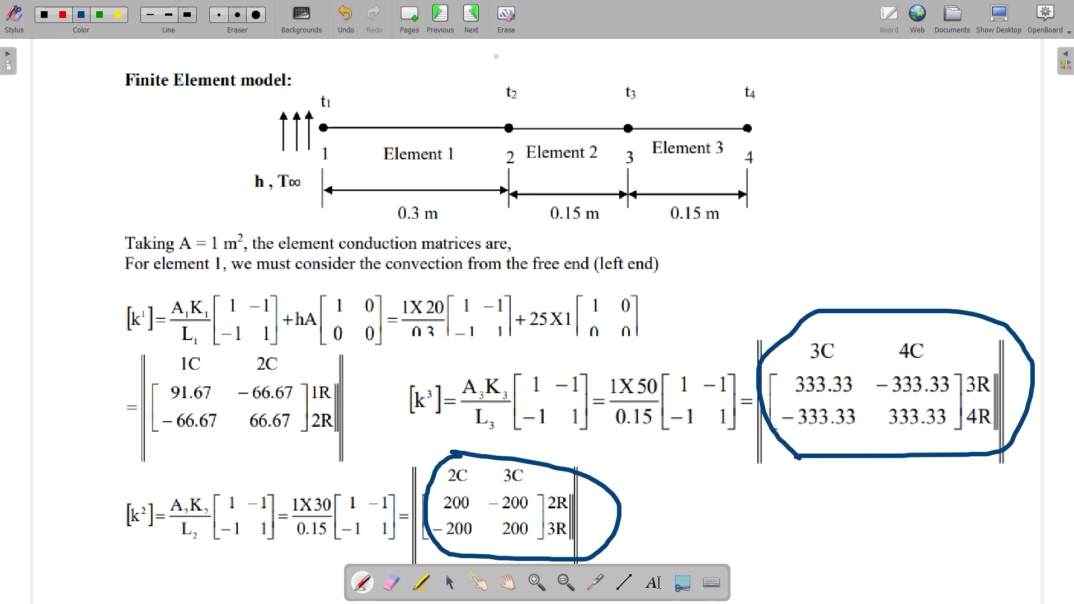
{"action": "left_click", "coordinate": [472, 16]}
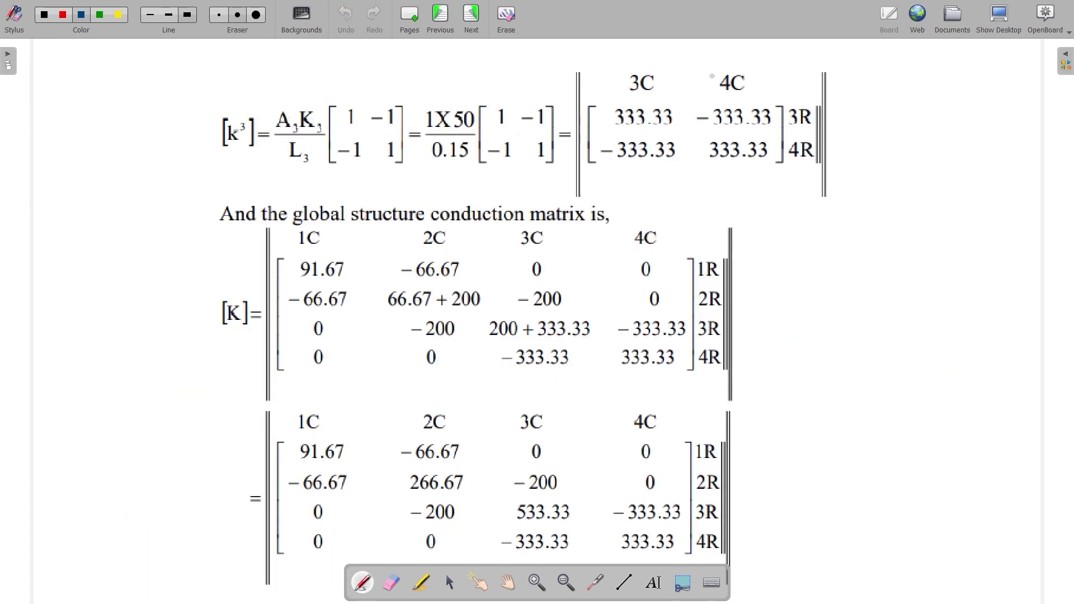
- Circle the k³ element matrix in OpenBoard and go to the global equations page
{"action": "mouse_move", "coordinate": [681, 52]}
{"action": "left_mouse_down"}
{"action": "mouse_move", "coordinate": [648, 49]}
{"action": "mouse_move", "coordinate": [596, 125]}
{"action": "mouse_move", "coordinate": [711, 191]}
{"action": "mouse_move", "coordinate": [913, 122]}
{"action": "mouse_move", "coordinate": [665, 52]}
{"action": "left_mouse_up"}
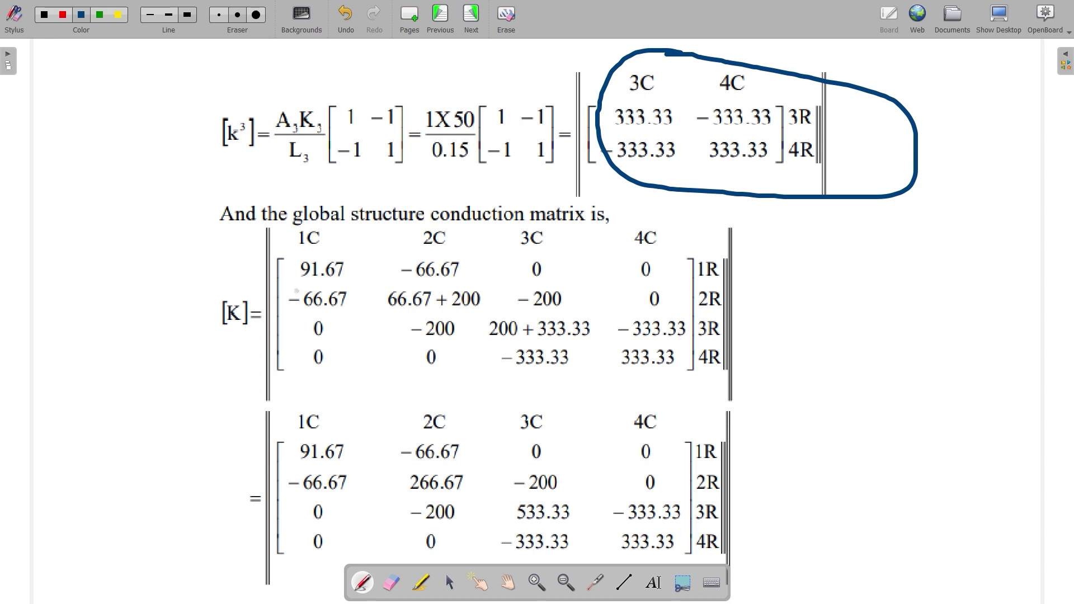
{"action": "left_click", "coordinate": [471, 17]}
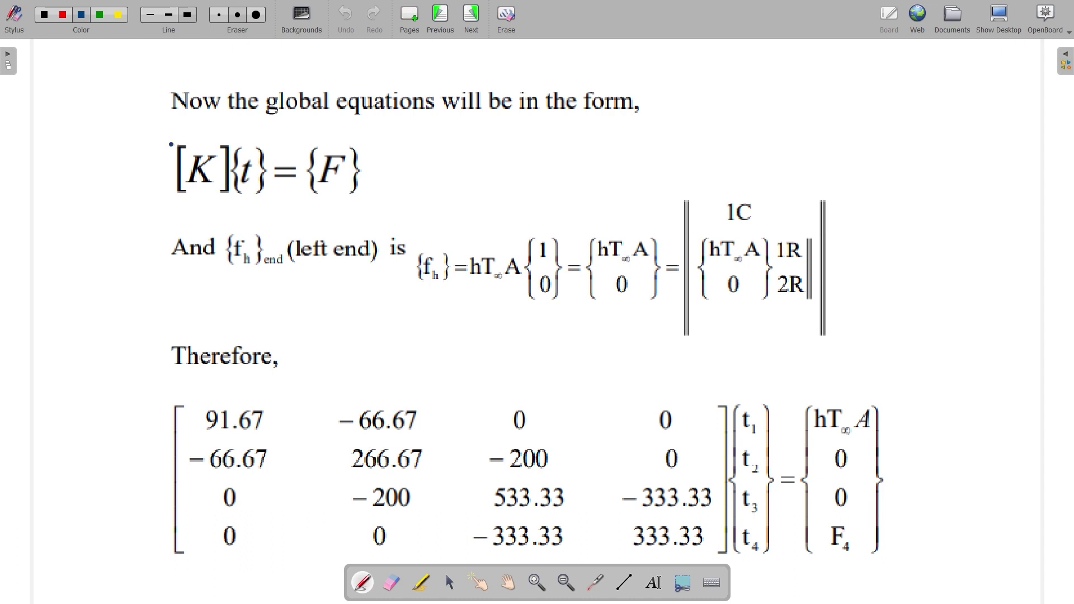
- Box the [K]{t}={F} equation, then bracket the three solved equations and underline 304.76 °C and 119.05
{"action": "mouse_move", "coordinate": [171, 144]}
{"action": "left_mouse_down"}
{"action": "mouse_move", "coordinate": [170, 202]}
{"action": "mouse_move", "coordinate": [370, 204]}
{"action": "mouse_move", "coordinate": [376, 193]}
{"action": "mouse_move", "coordinate": [171, 141]}
{"action": "left_mouse_up"}
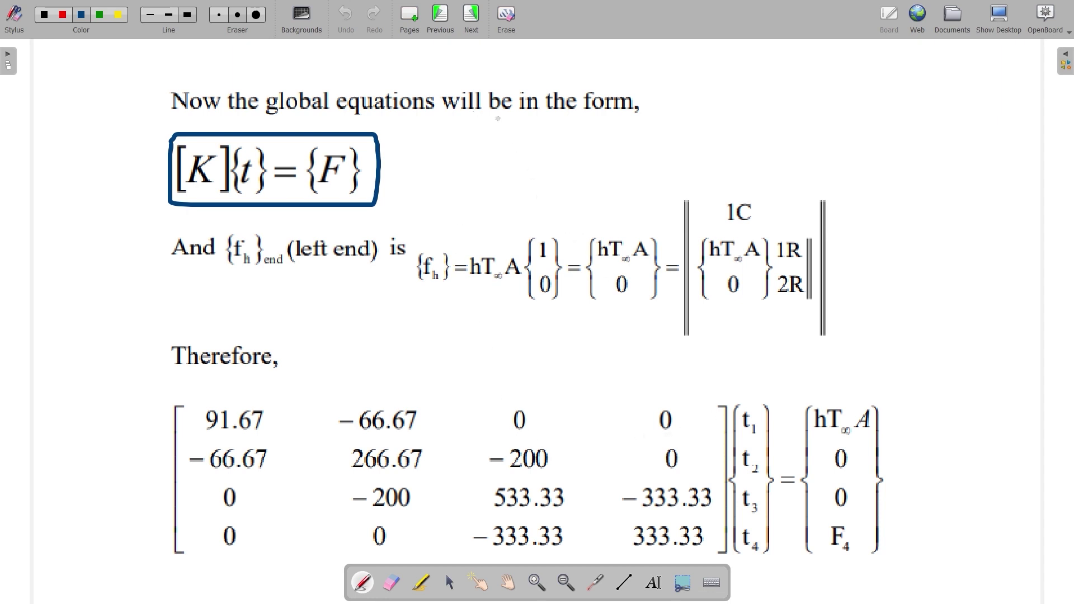
{"action": "left_click", "coordinate": [473, 22]}
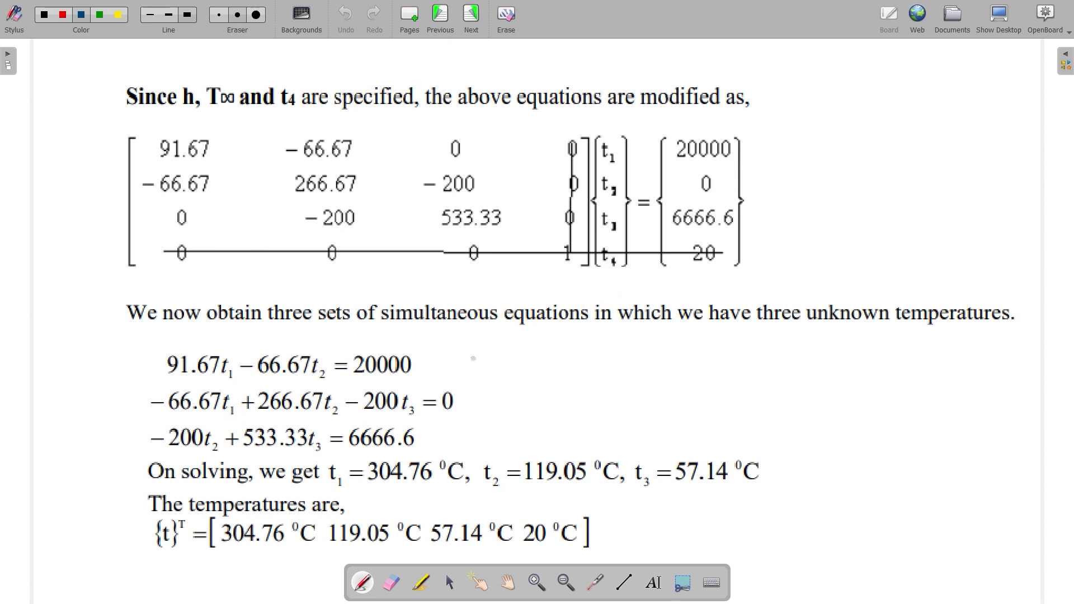
{"action": "mouse_move", "coordinate": [468, 344]}
{"action": "left_mouse_down"}
{"action": "mouse_move", "coordinate": [496, 353]}
{"action": "mouse_move", "coordinate": [517, 421]}
{"action": "mouse_move", "coordinate": [482, 451]}
{"action": "left_mouse_up"}
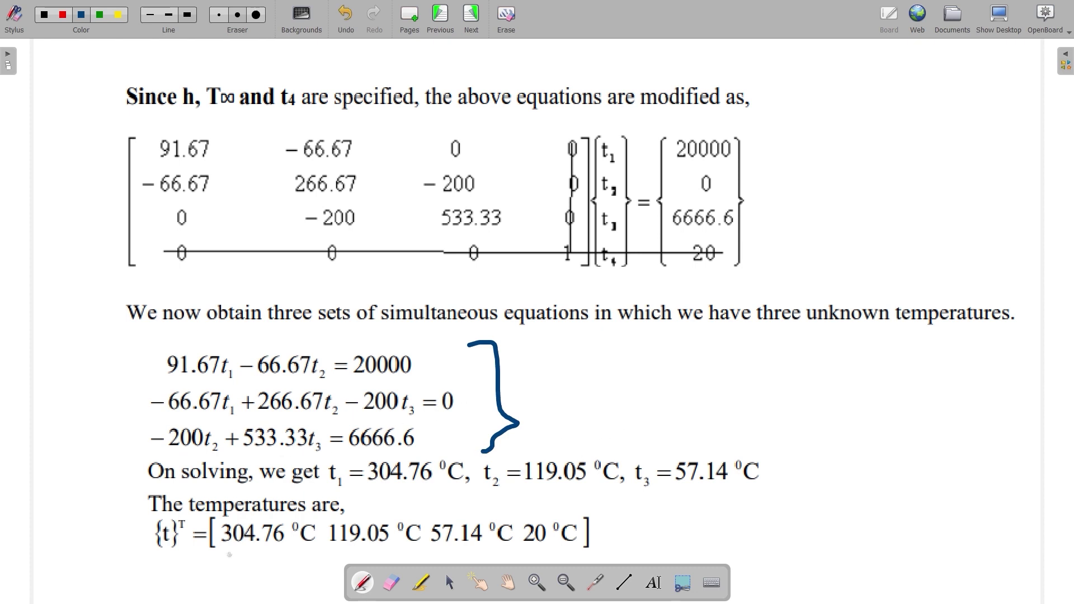
{"action": "left_click_drag", "start_coordinate": [222, 557], "coordinate": [314, 559]}
{"action": "left_click_drag", "start_coordinate": [335, 552], "coordinate": [569, 552]}
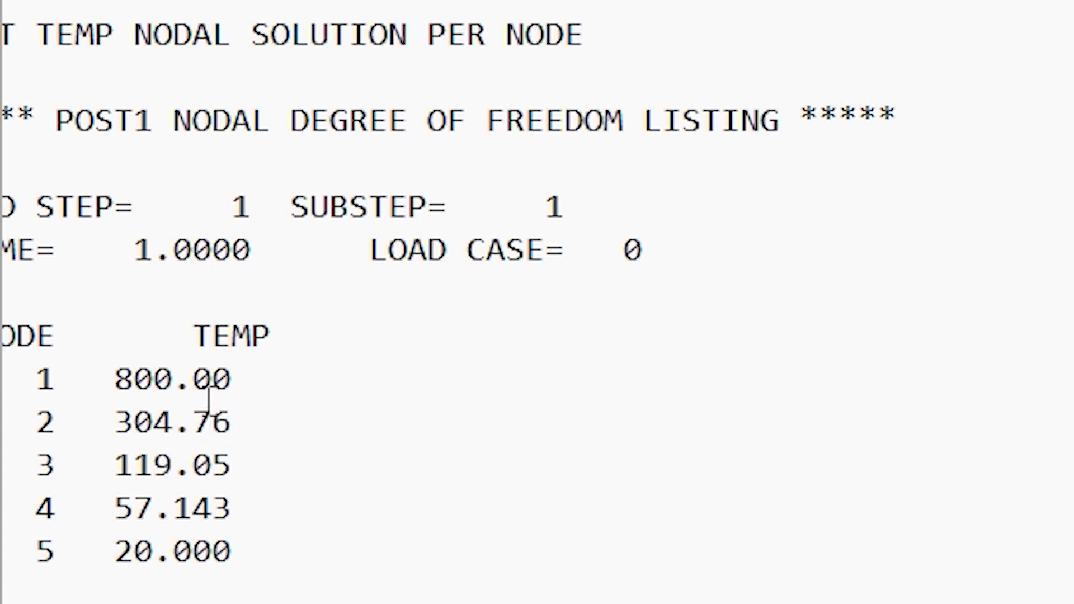
- Highlight the nodal listing from the NODE TEMP heading down to node 5 at 20.000
{"action": "left_click_drag", "start_coordinate": [2, 322], "coordinate": [348, 565]}
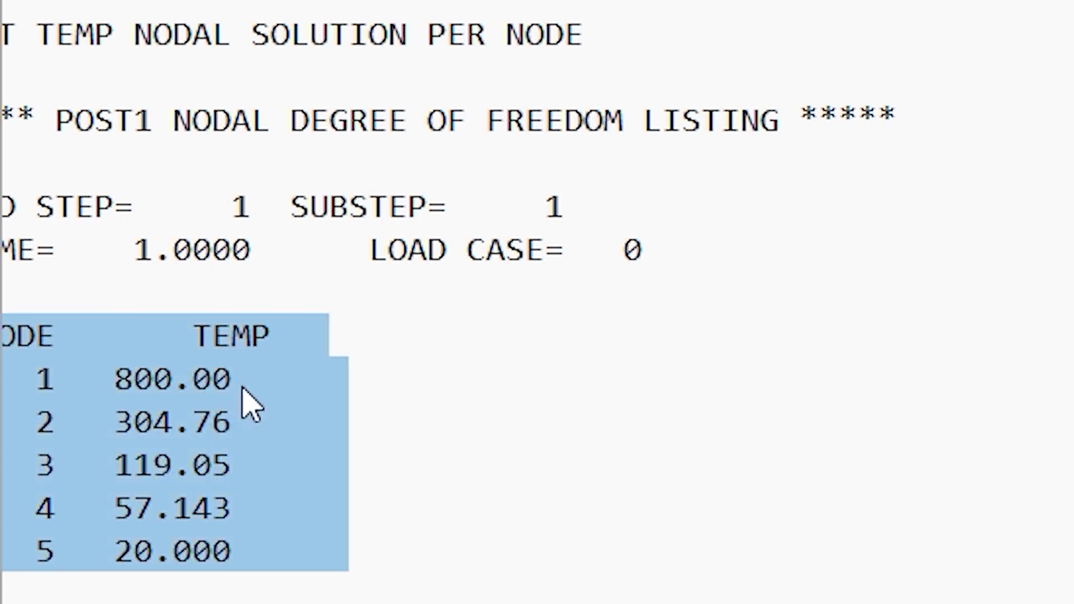